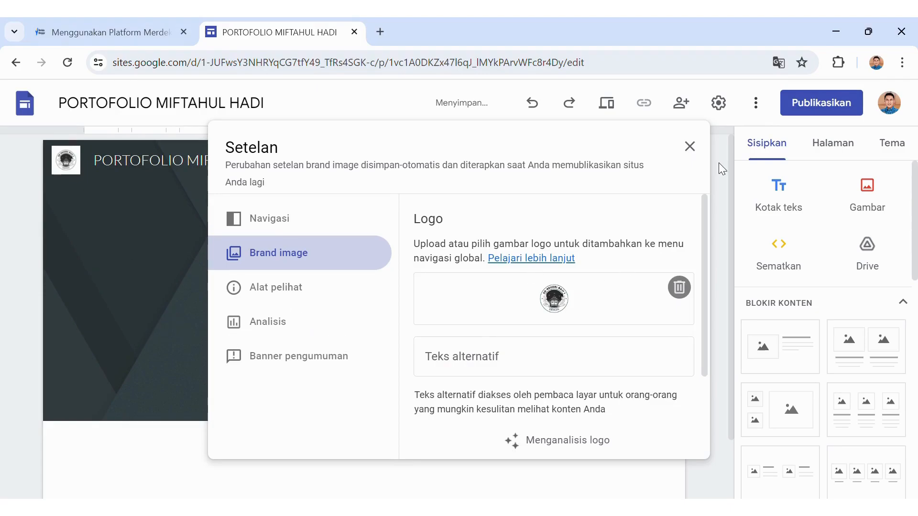
Close the Settings dialog to return to the page with the new logo.
{"action": "left_click", "coordinate": [148, 283]}
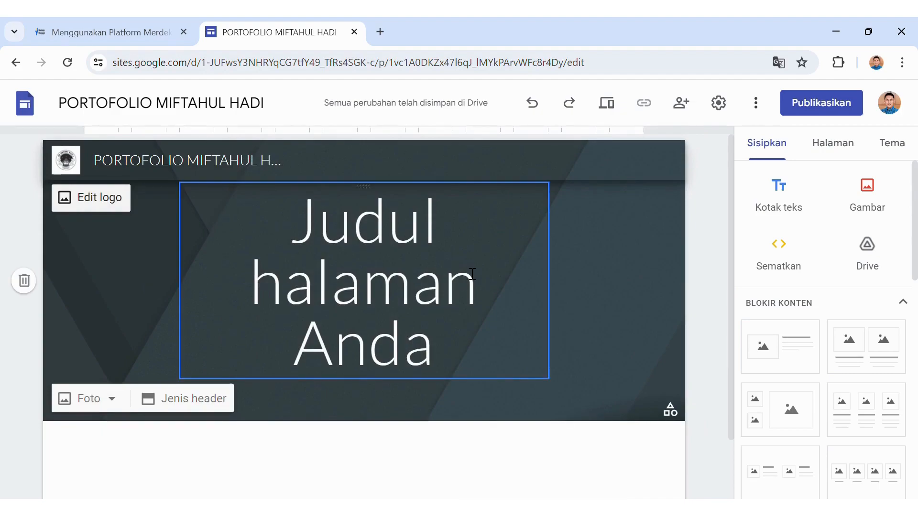
Replace the placeholder title with 'Portofolio Digital', the teacher's name and 'SD Negeri Raji 1 Demak'.
{"action": "left_click", "coordinate": [333, 249]}
{"action": "left_click_drag", "start_coordinate": [289, 222], "coordinate": [493, 344]}
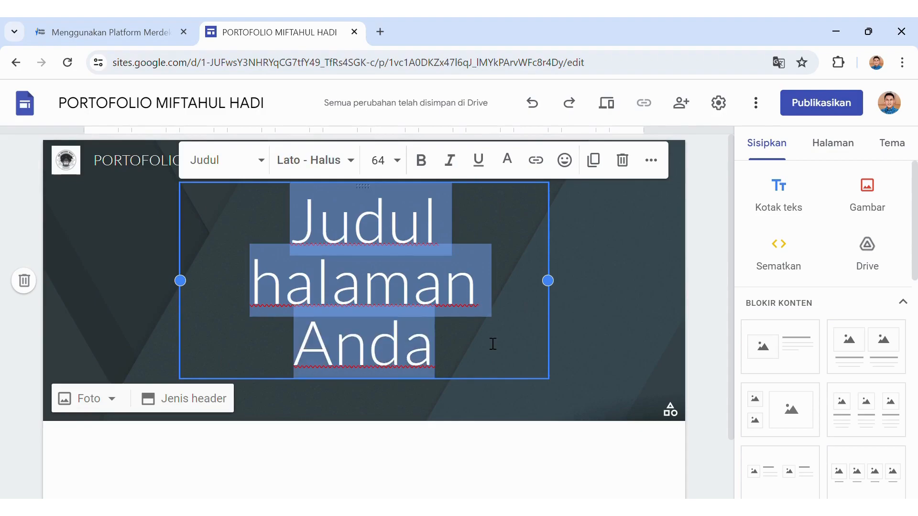
{"action": "key", "text": "BackSpace"}
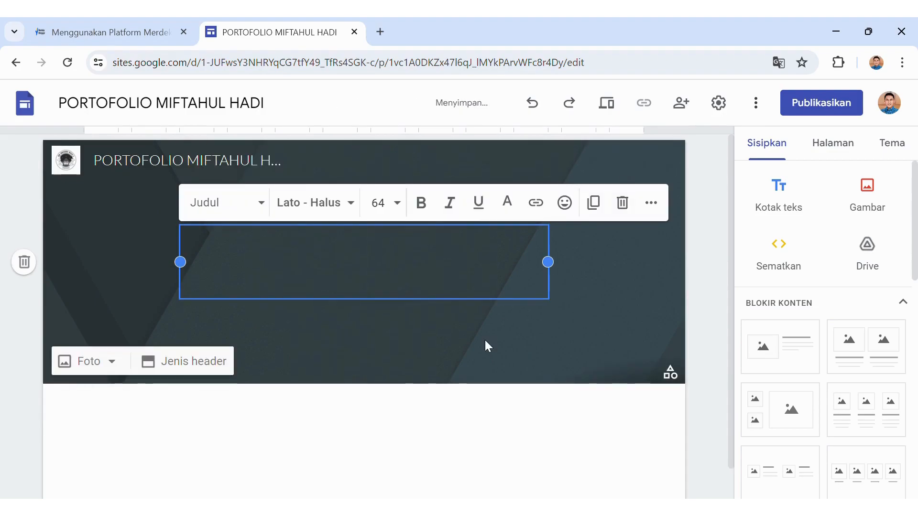
{"action": "type", "text": "Portofolio "}
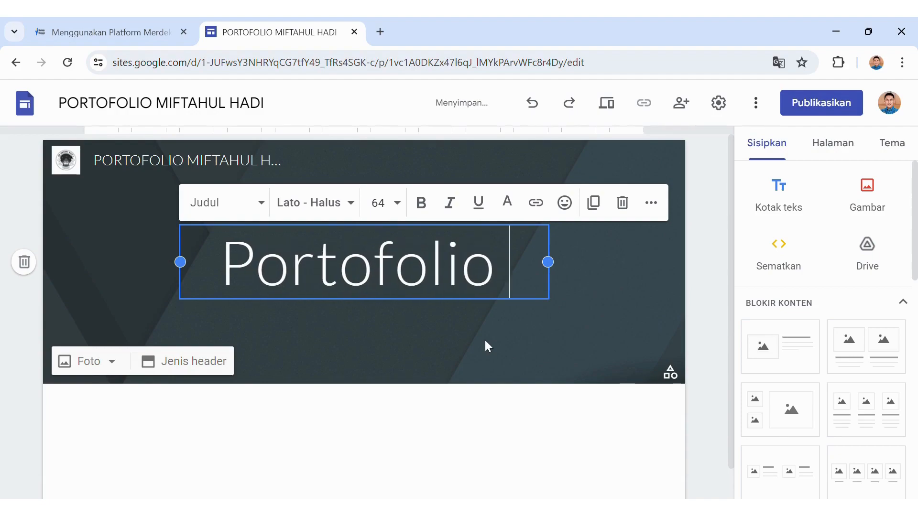
{"action": "type", "text": "Digital Miftaj="}
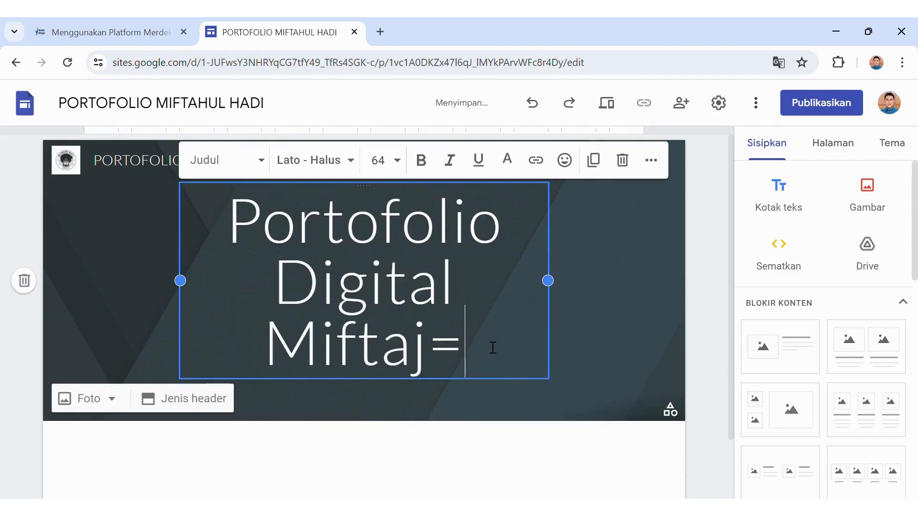
{"action": "key", "text": "BackSpace"}
{"action": "key", "text": "BackSpace"}
{"action": "type", "text": "hulm"}
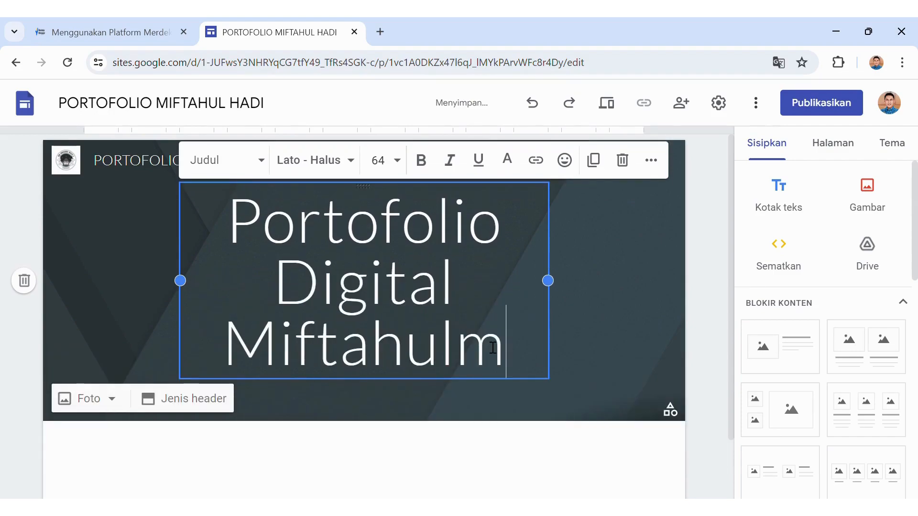
{"action": "key", "text": "BackSpace"}
{"action": "type", "text": "hadi"}
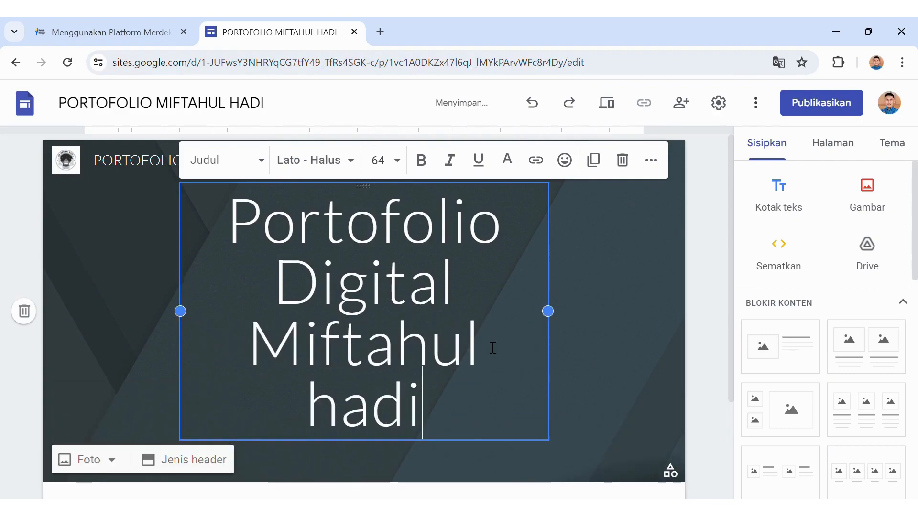
{"action": "key", "text": "BackSpace"}
{"action": "key", "text": "BackSpace"}
{"action": "key", "text": "BackSpace"}
{"action": "key", "text": "BackSpace"}
{"action": "type", "text": "Hadi SD Negeri "}
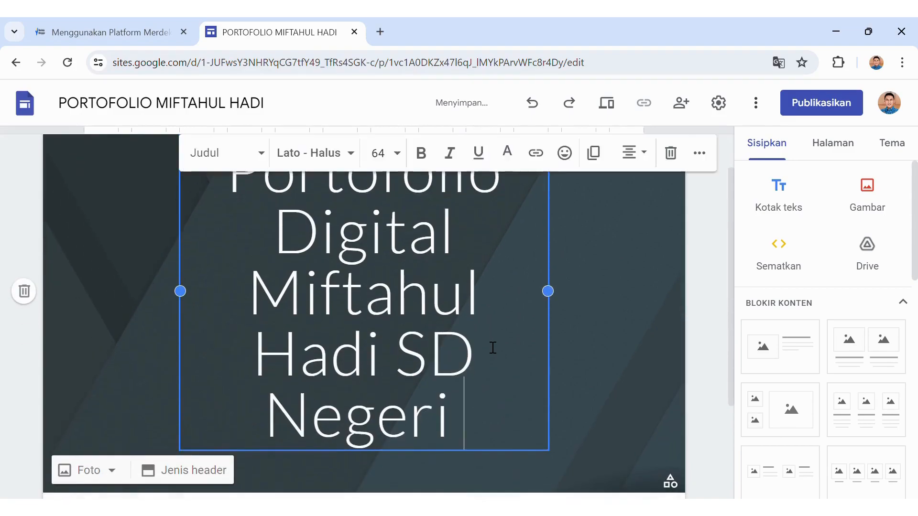
{"action": "type", "text": "Raji 1 Demak"}
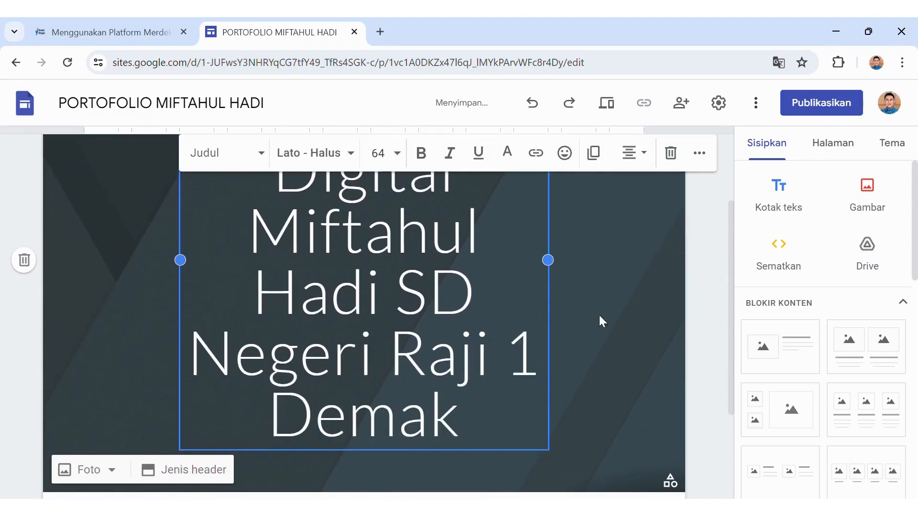
Set the whole title text to font size 24.
{"action": "left_click", "coordinate": [727, 275]}
{"action": "left_click_drag", "start_coordinate": [727, 242], "coordinate": [732, 185]}
{"action": "left_click_drag", "start_coordinate": [234, 203], "coordinate": [481, 494]}
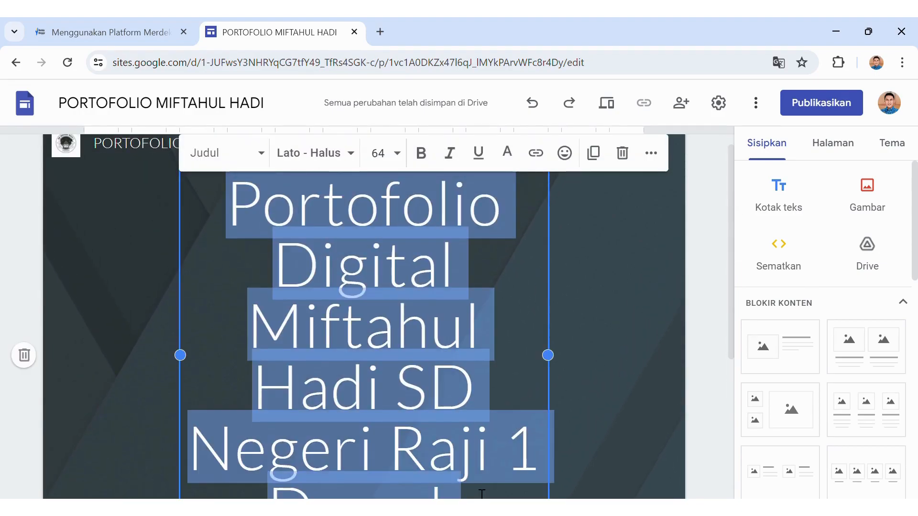
{"action": "left_click", "coordinate": [397, 152]}
{"action": "left_click", "coordinate": [398, 152]}
{"action": "left_click", "coordinate": [398, 153]}
{"action": "left_click", "coordinate": [397, 432]}
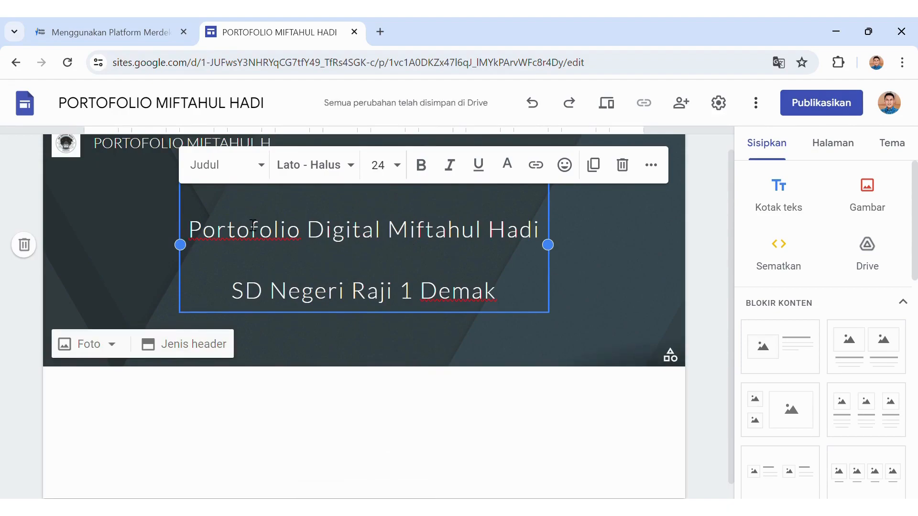
Set the whole header title in Comic Sans MS.
{"action": "left_click_drag", "start_coordinate": [189, 230], "coordinate": [506, 289]}
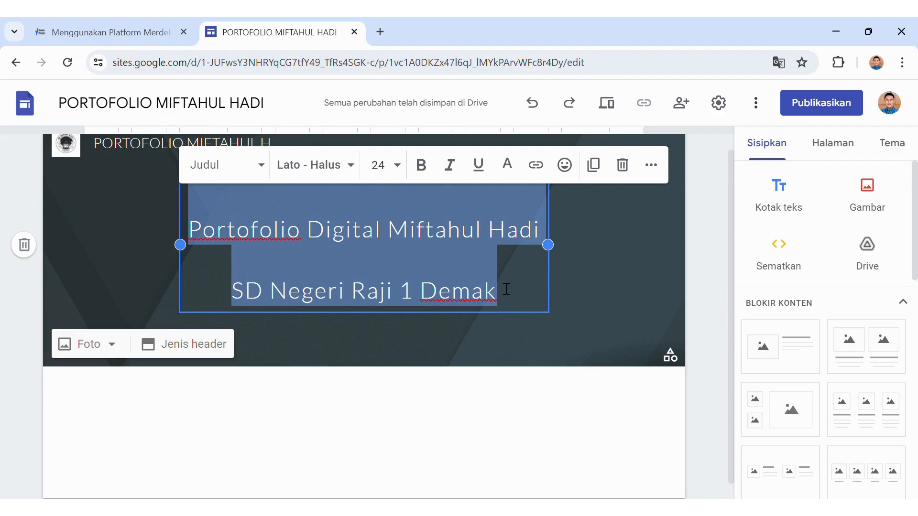
{"action": "left_click", "coordinate": [356, 164]}
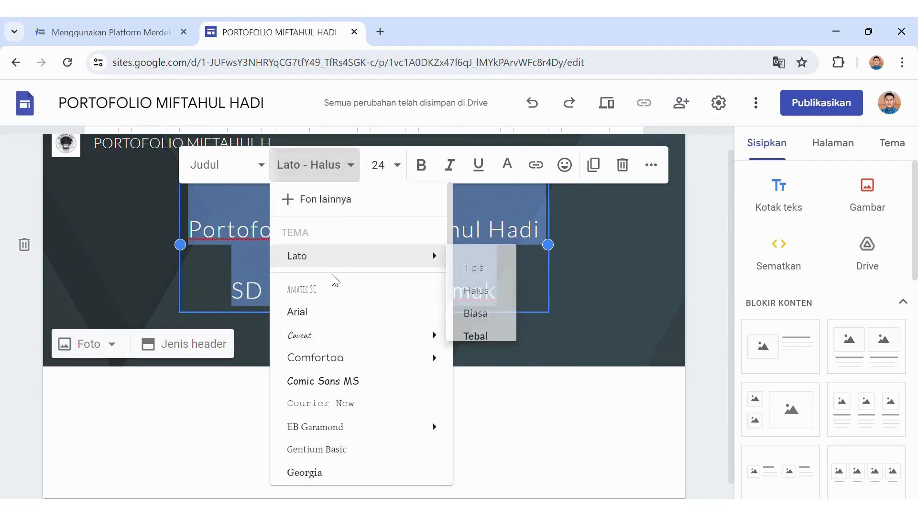
{"action": "left_click", "coordinate": [353, 380]}
{"action": "left_click", "coordinate": [607, 305]}
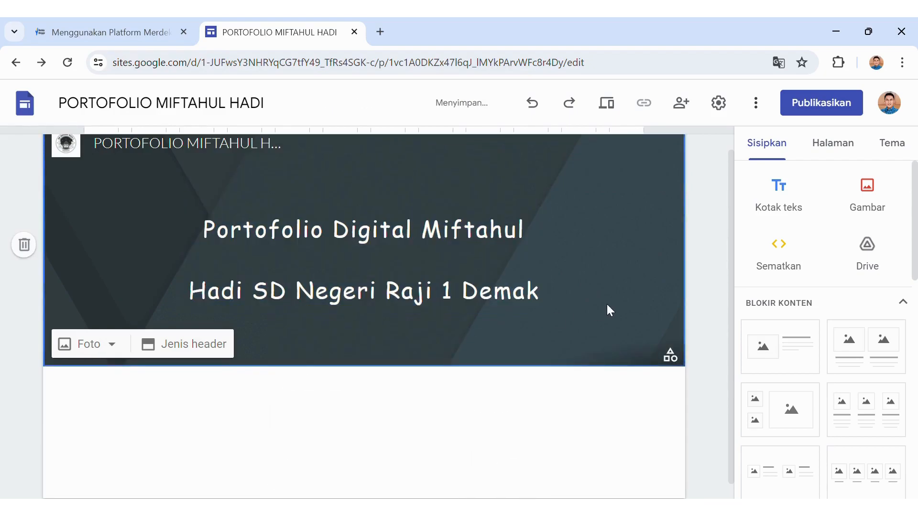
Try a line break in the title, then rejoin the second line onto the first.
{"action": "left_click", "coordinate": [431, 244]}
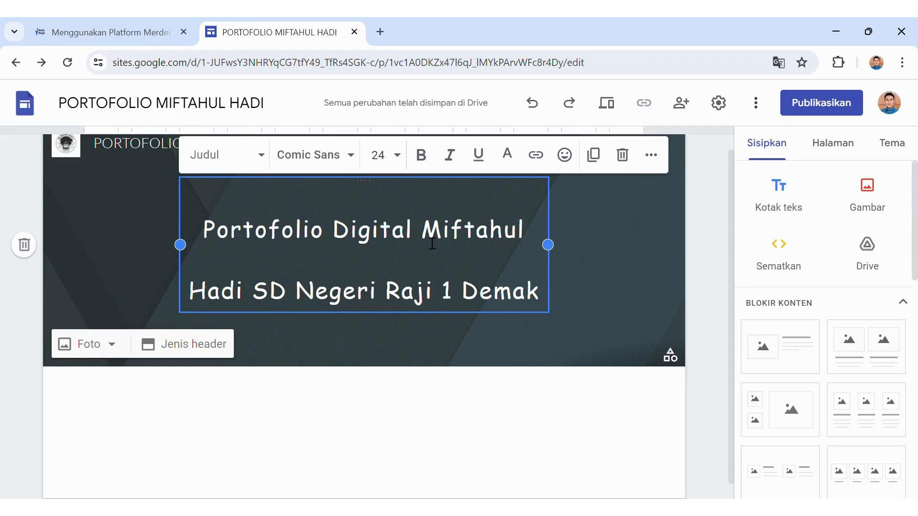
{"action": "key", "text": "Return"}
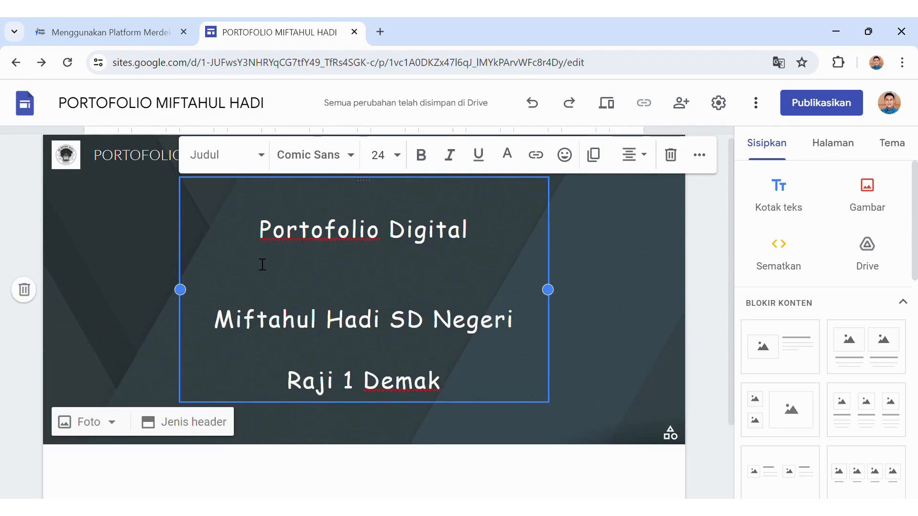
{"action": "left_click_drag", "start_coordinate": [279, 237], "coordinate": [399, 298]}
{"action": "left_click", "coordinate": [651, 160]}
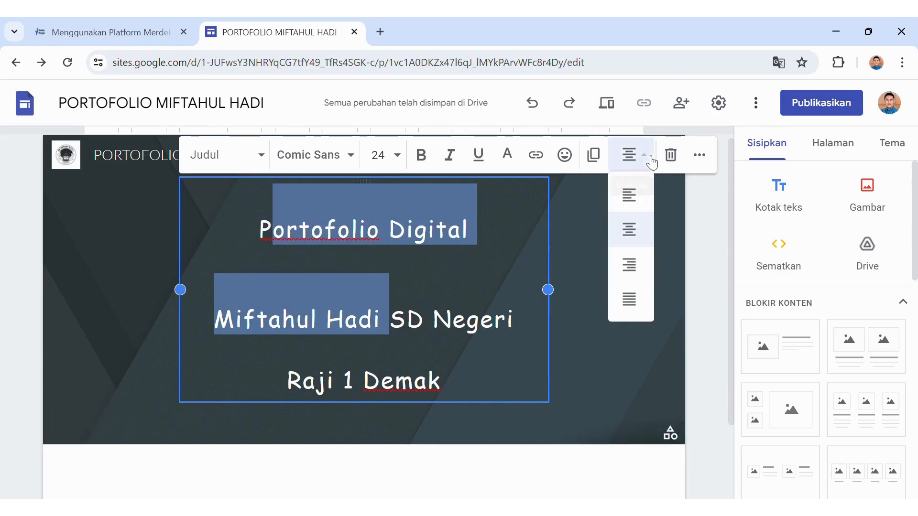
{"action": "left_click", "coordinate": [567, 200]}
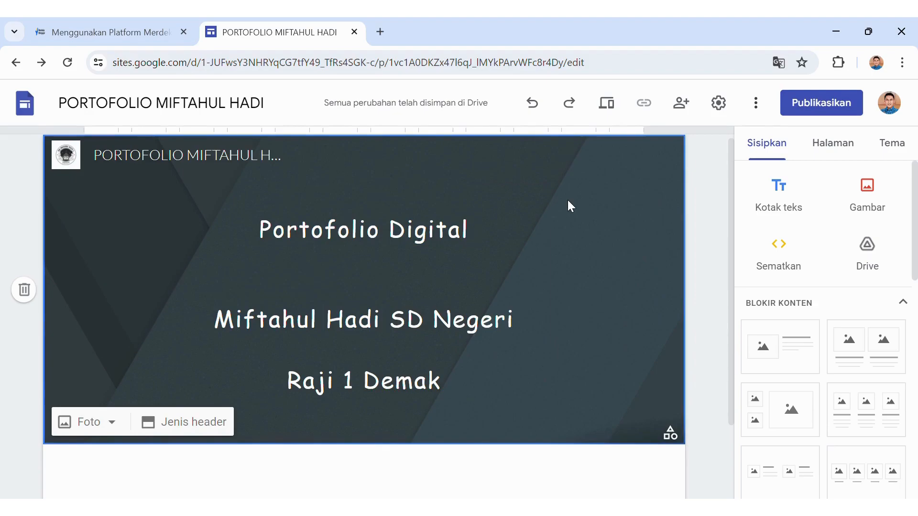
{"action": "left_click", "coordinate": [247, 327]}
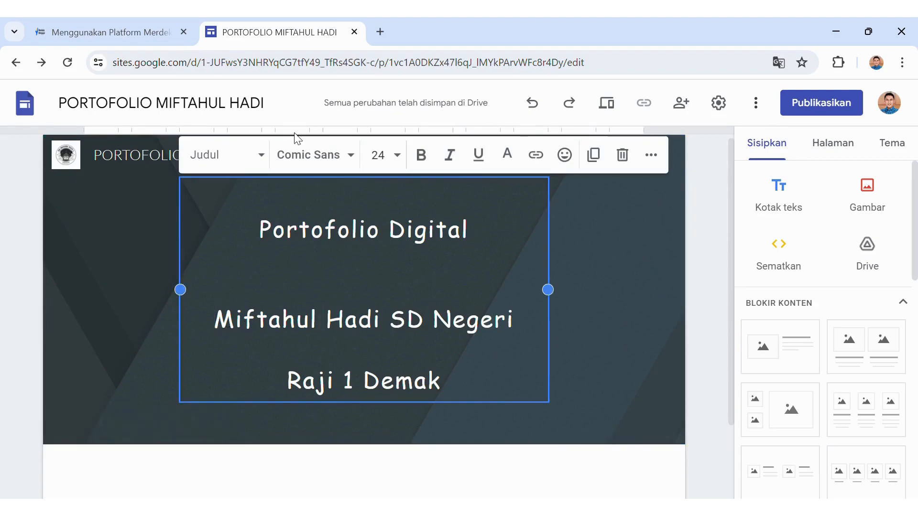
{"action": "key", "text": "BackSpace"}
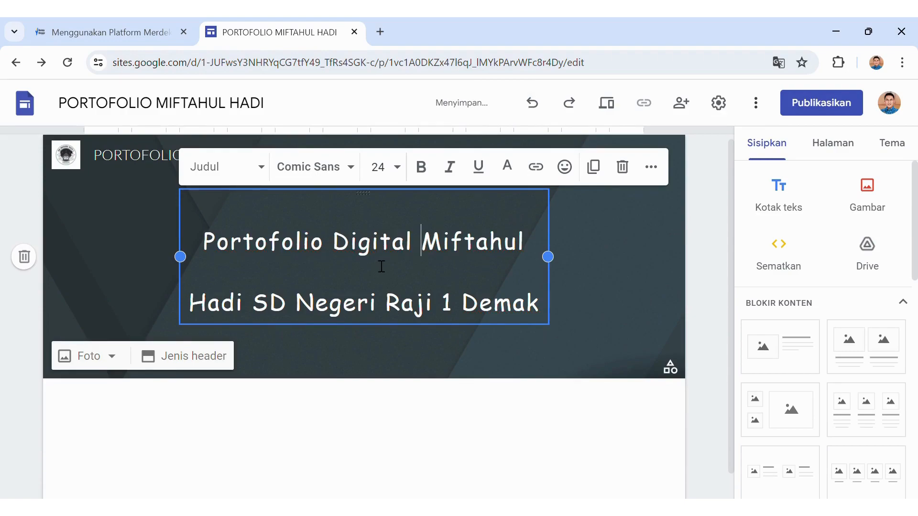
Retype the teacher's name and widen the title box so the school sits on line two.
{"action": "left_click", "coordinate": [523, 249]}
{"action": "key", "text": "BackSpace"}
{"action": "key", "text": "BackSpace"}
{"action": "key", "text": "BackSpace"}
{"action": "key", "text": "BackSpace"}
{"action": "key", "text": "BackSpace"}
{"action": "key", "text": "BackSpace"}
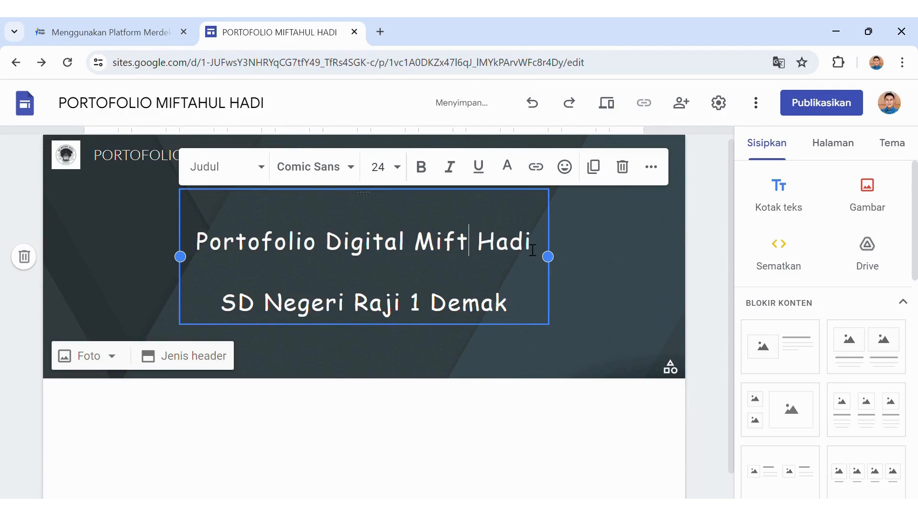
{"action": "key", "text": "BackSpace"}
{"action": "key", "text": "BackSpace"}
{"action": "key", "text": "BackSpace"}
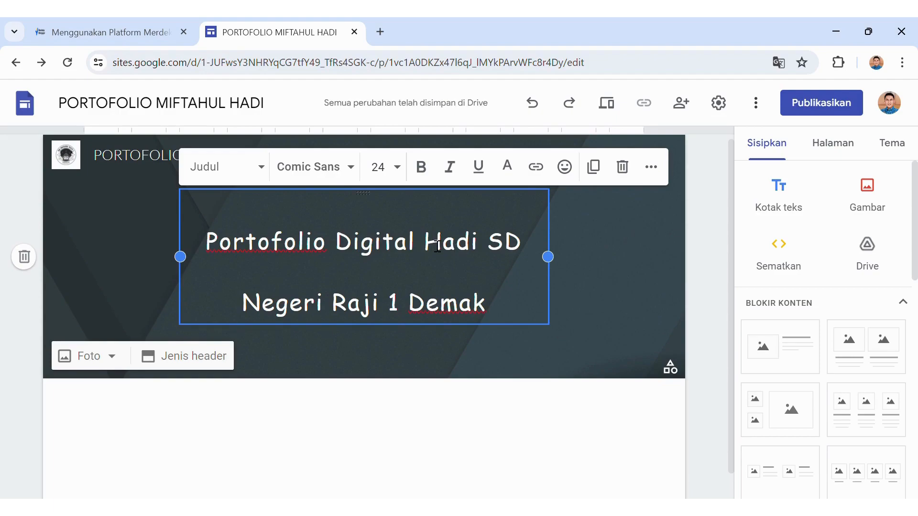
{"action": "type", "text": "Miftahul"}
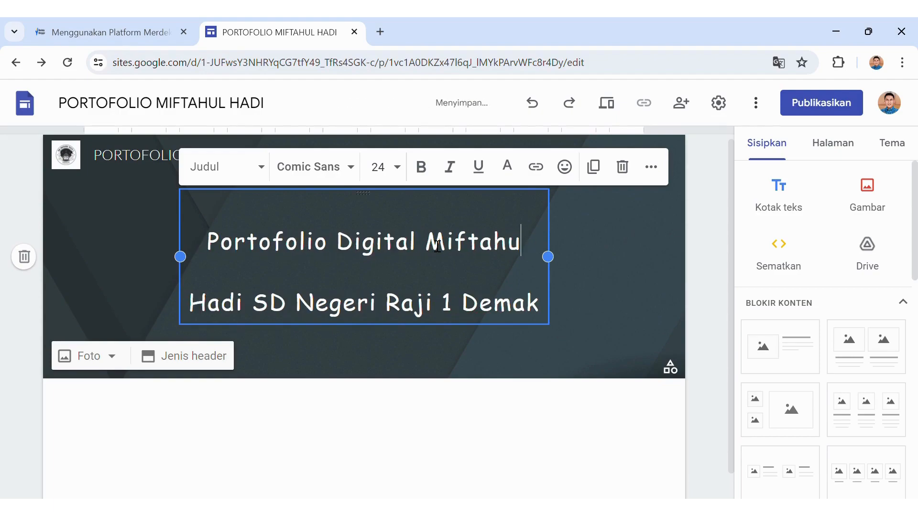
{"action": "type", "text": " Hadi"}
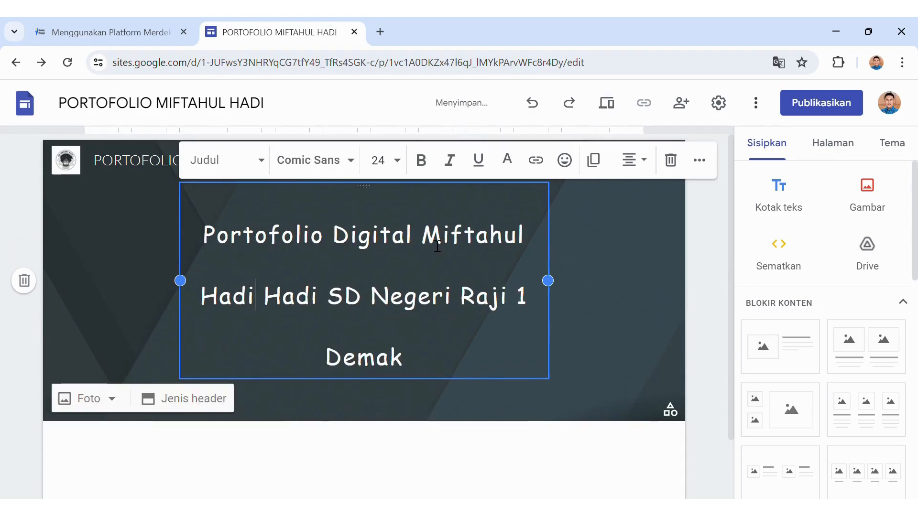
{"action": "key", "text": "BackSpace"}
{"action": "key", "text": "BackSpace"}
{"action": "key", "text": "BackSpace"}
{"action": "key", "text": "BackSpace"}
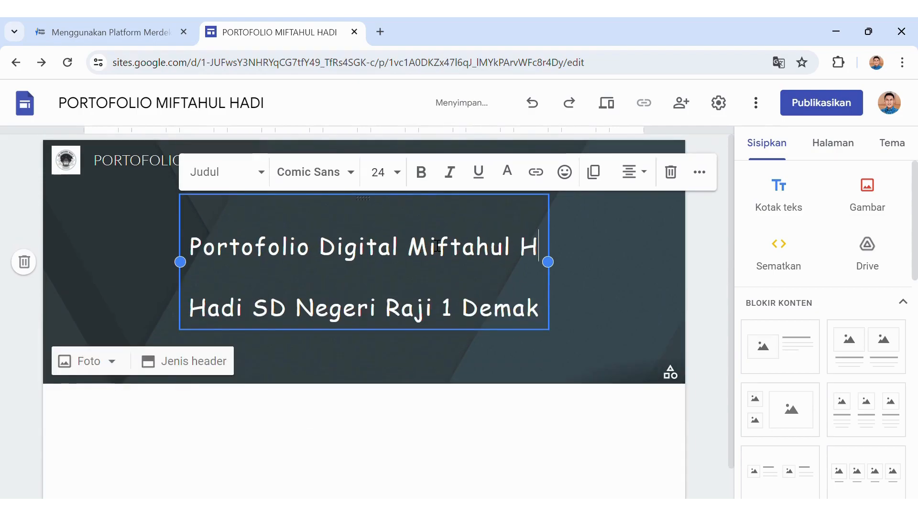
{"action": "left_click_drag", "start_coordinate": [553, 262], "coordinate": [606, 263]}
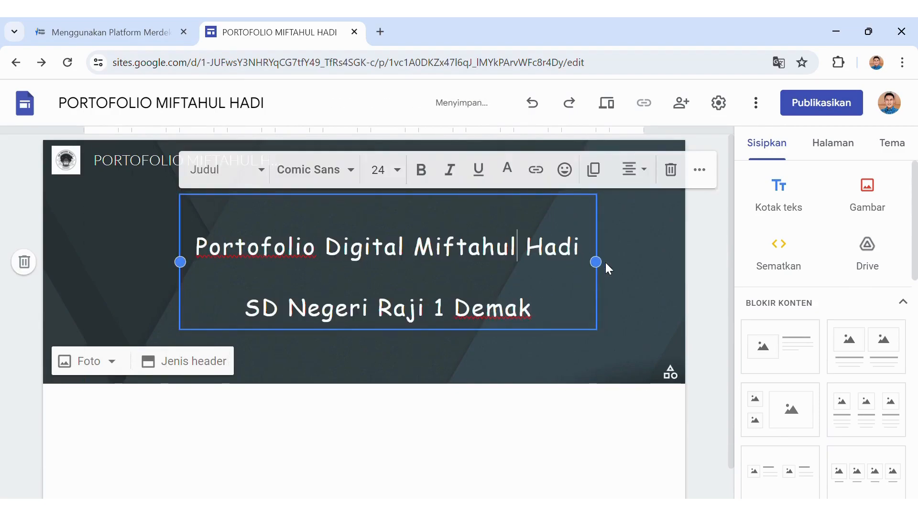
{"action": "left_click", "coordinate": [666, 271]}
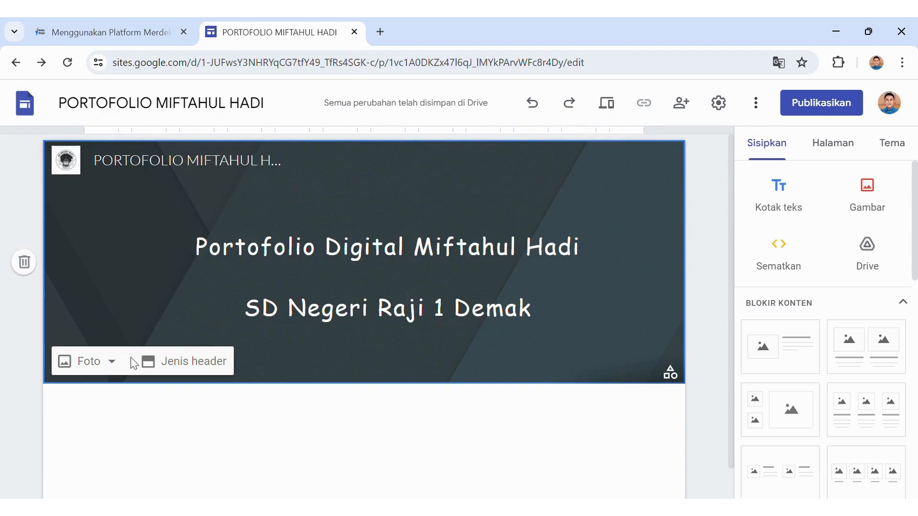
Set a blurred brown abstract image as the header background.
{"action": "left_click", "coordinate": [118, 364]}
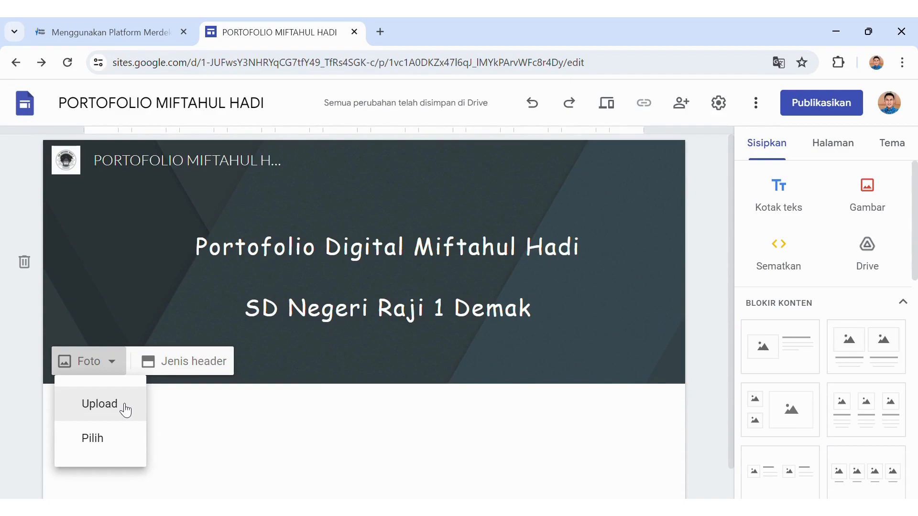
{"action": "left_click", "coordinate": [115, 443]}
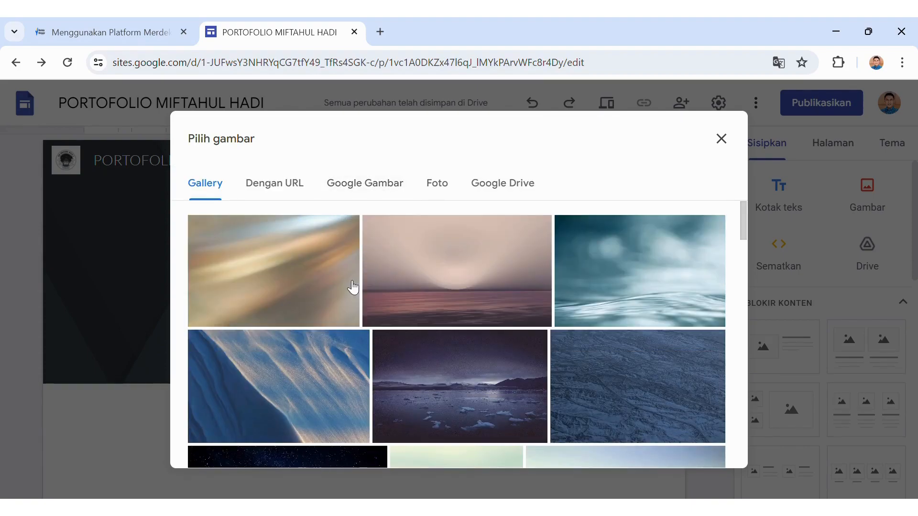
{"action": "left_click", "coordinate": [338, 289]}
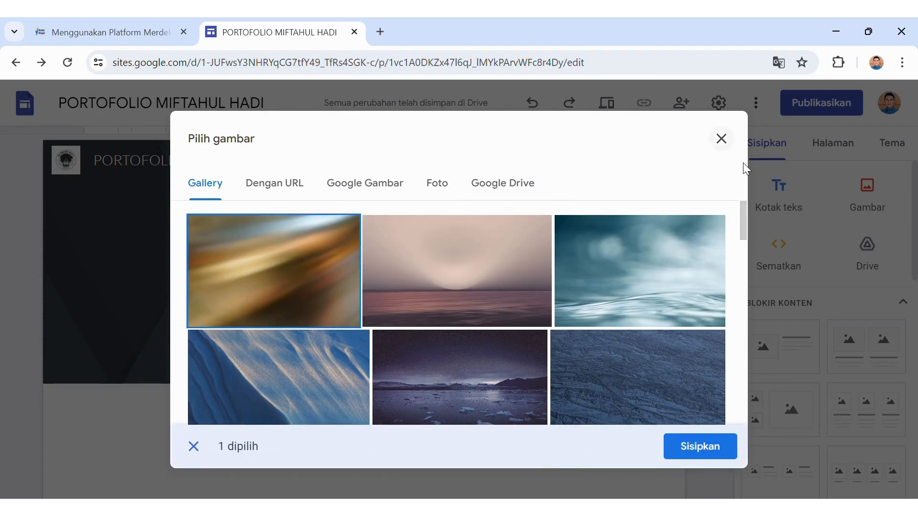
{"action": "left_click", "coordinate": [713, 446]}
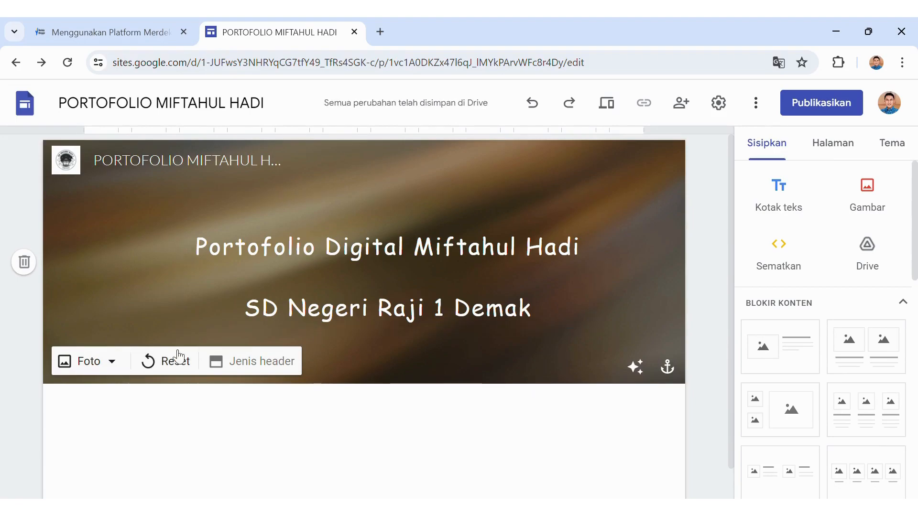
Replace it with the uploaded staff group photo from the computer.
{"action": "left_click", "coordinate": [117, 369]}
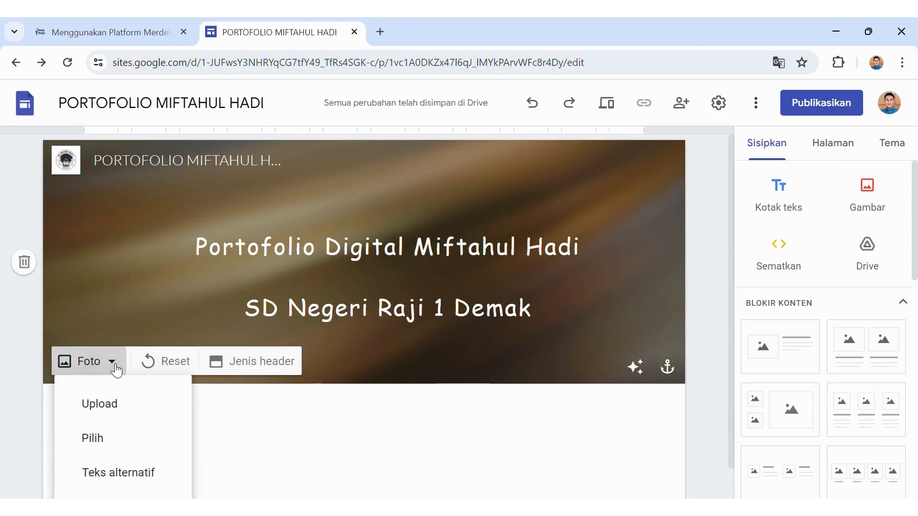
{"action": "left_click", "coordinate": [136, 402]}
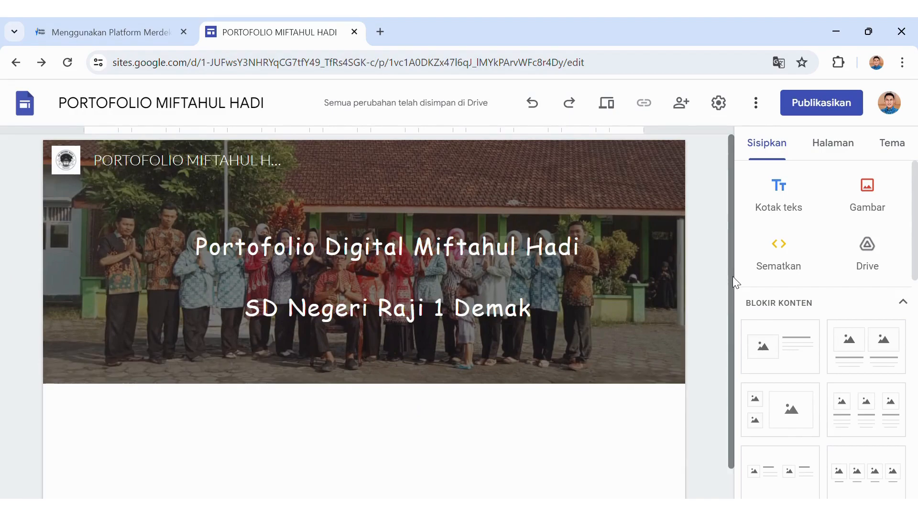
{"action": "left_click_drag", "start_coordinate": [730, 254], "coordinate": [727, 302]}
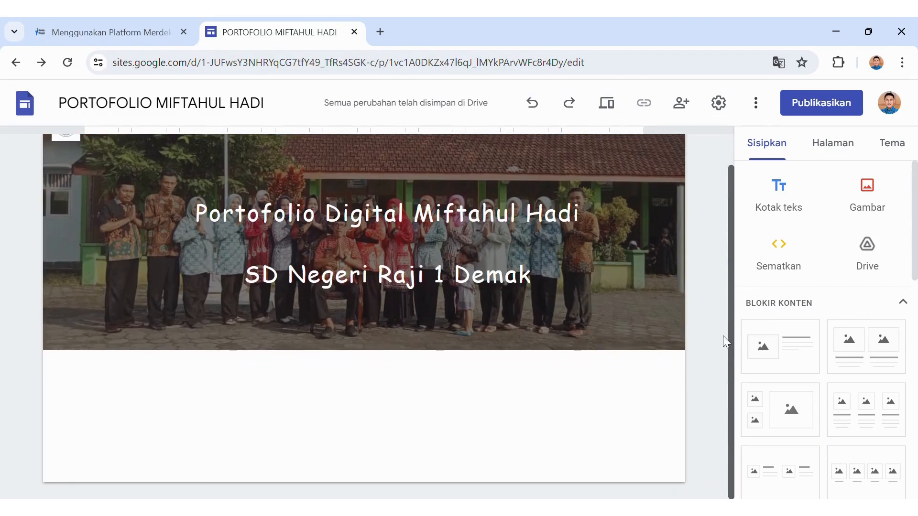
Add the Profil and Perangkat Pembelajaran pages.
{"action": "left_click", "coordinate": [826, 153]}
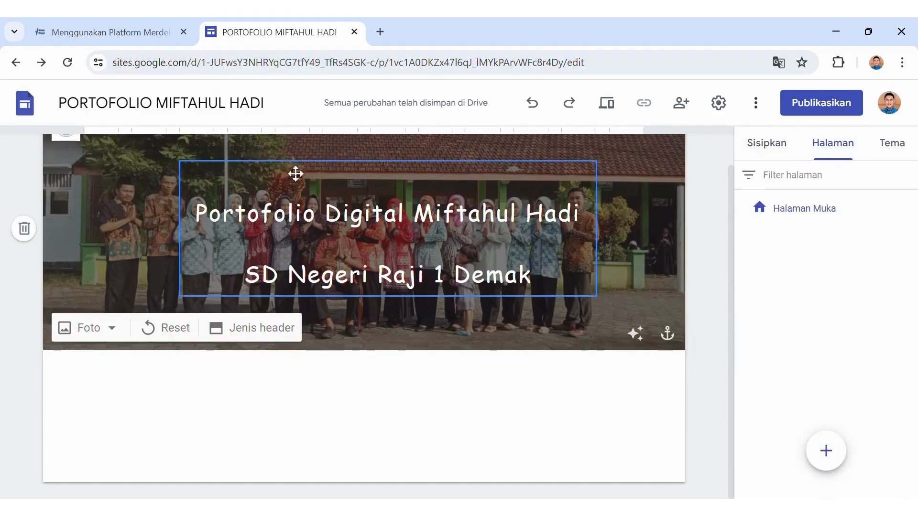
{"action": "left_click_drag", "start_coordinate": [730, 288], "coordinate": [729, 234]}
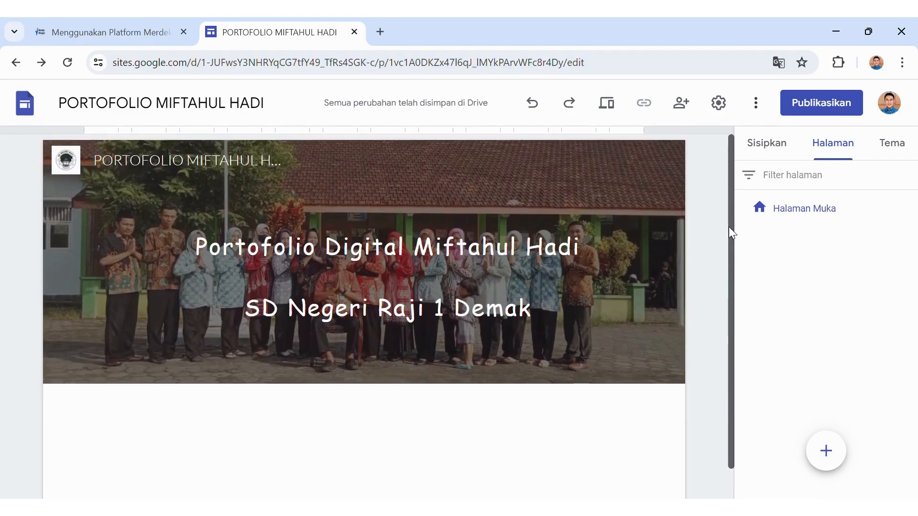
{"action": "left_click_drag", "start_coordinate": [728, 227], "coordinate": [724, 254]}
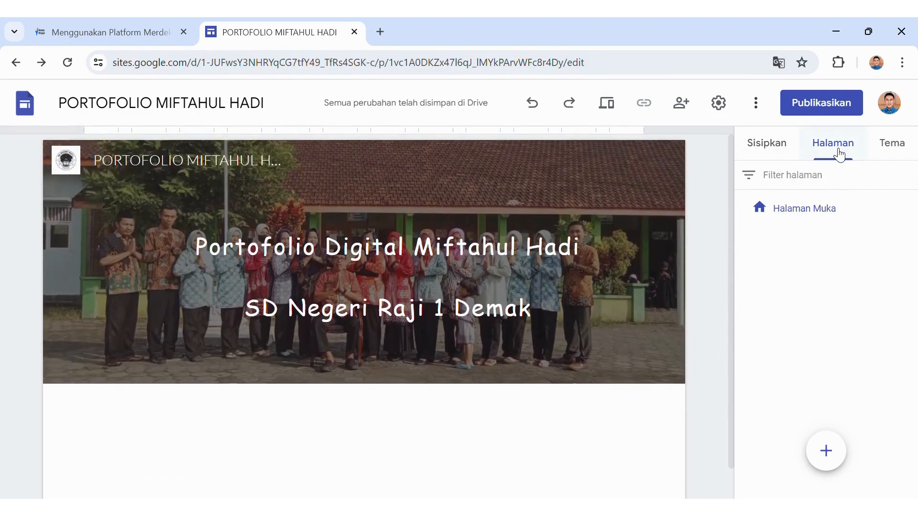
{"action": "mouse_move", "coordinate": [834, 452]}
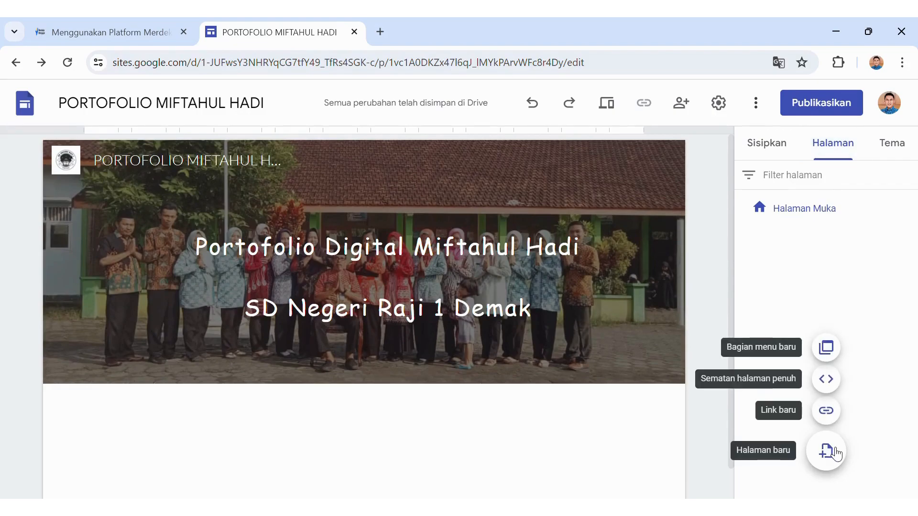
{"action": "left_click", "coordinate": [834, 451]}
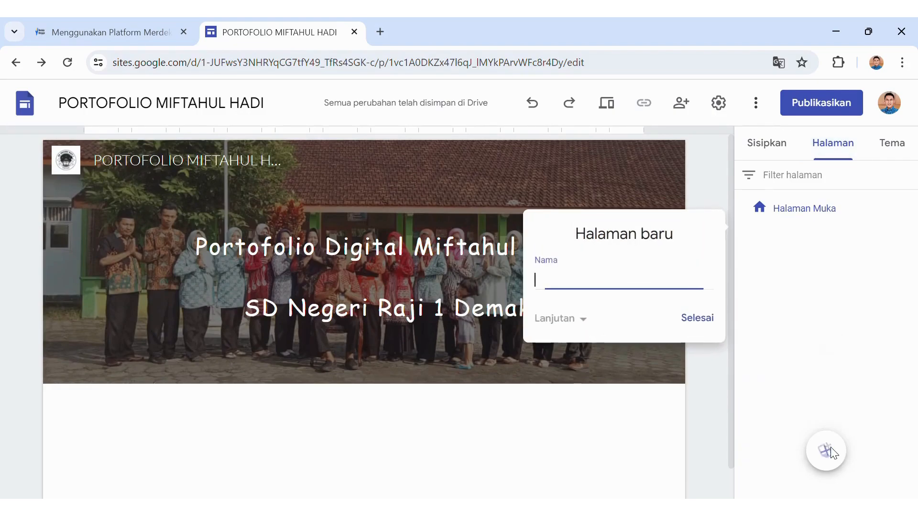
{"action": "type", "text": "Profil"}
{"action": "left_click", "coordinate": [693, 321]}
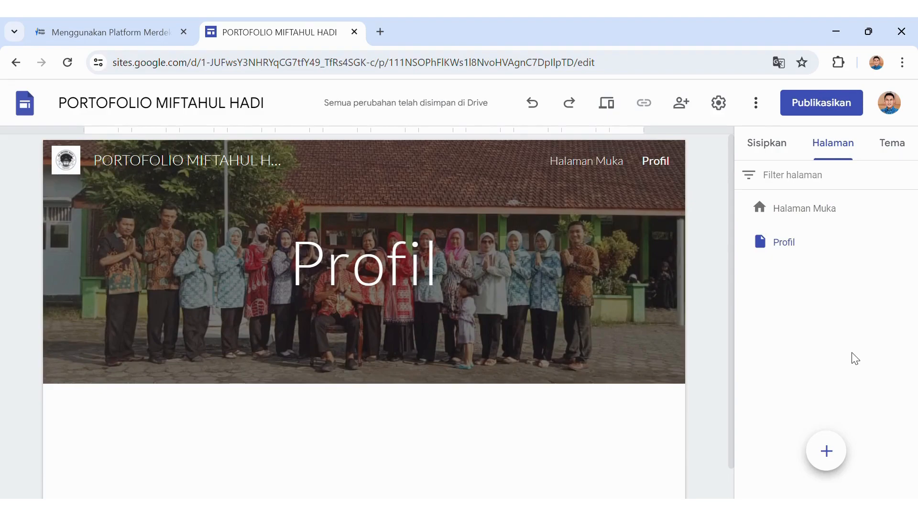
{"action": "left_click", "coordinate": [826, 451]}
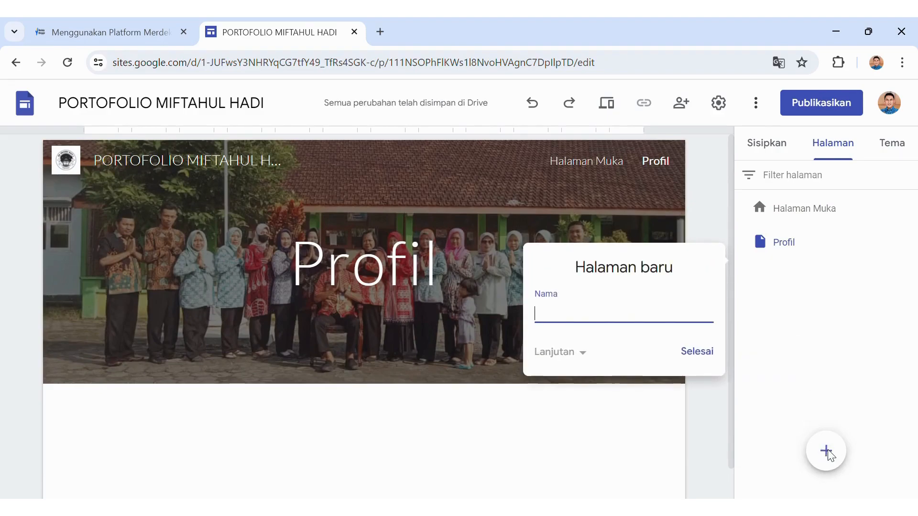
{"action": "type", "text": "Perangkat Pembelajaran"}
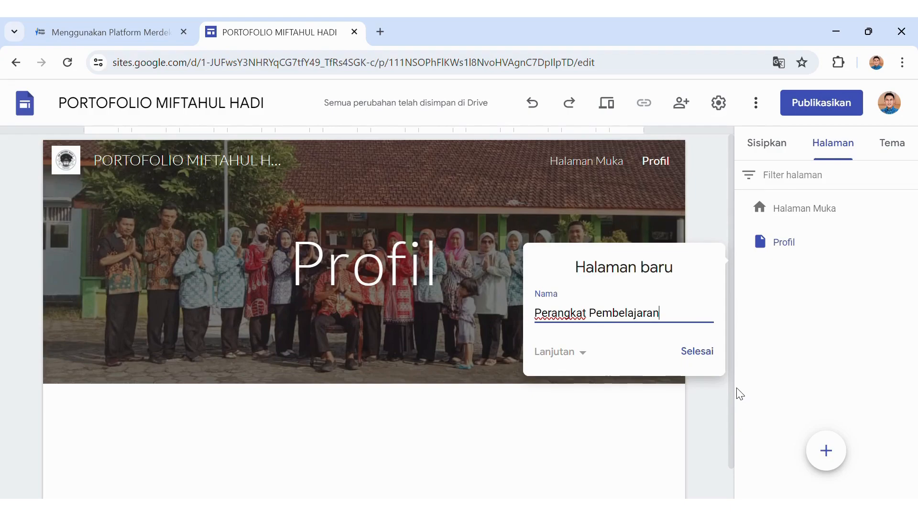
{"action": "left_click", "coordinate": [692, 359]}
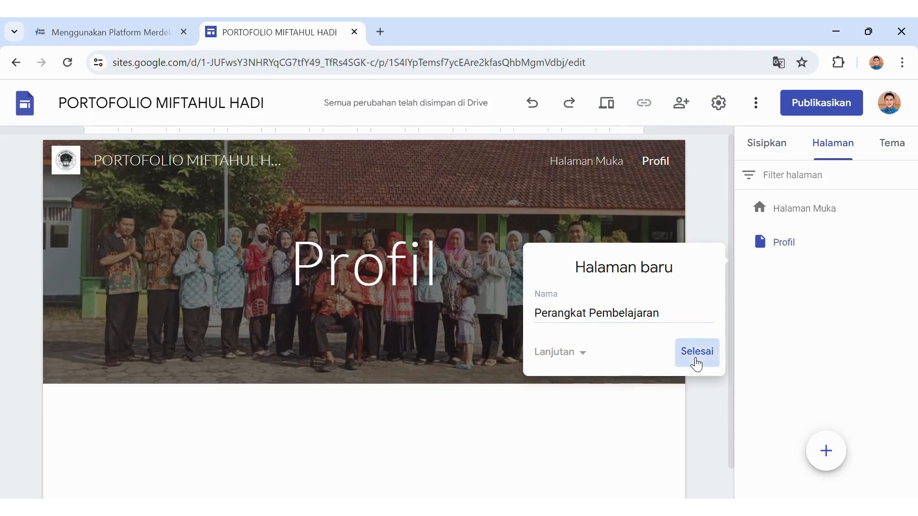
Add the Data Kelas and Pengembangan Diri pages.
{"action": "mouse_move", "coordinate": [832, 453]}
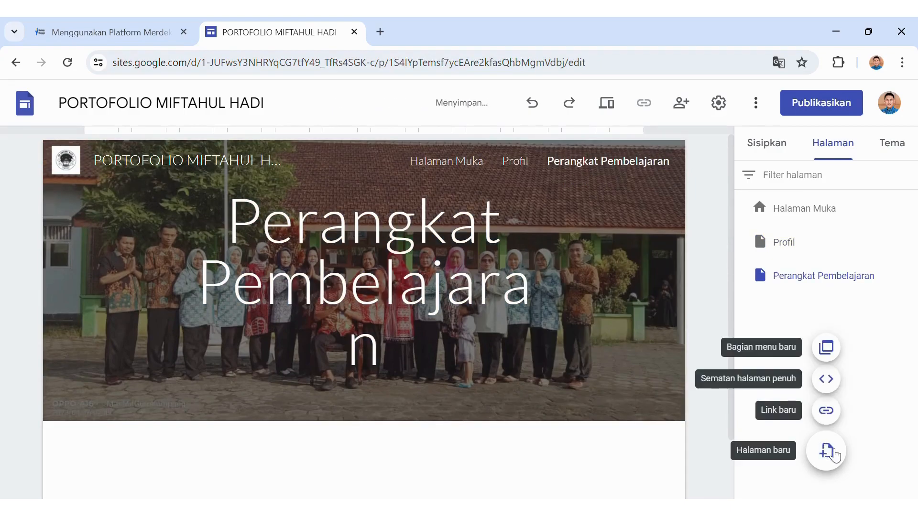
{"action": "left_click", "coordinate": [832, 455]}
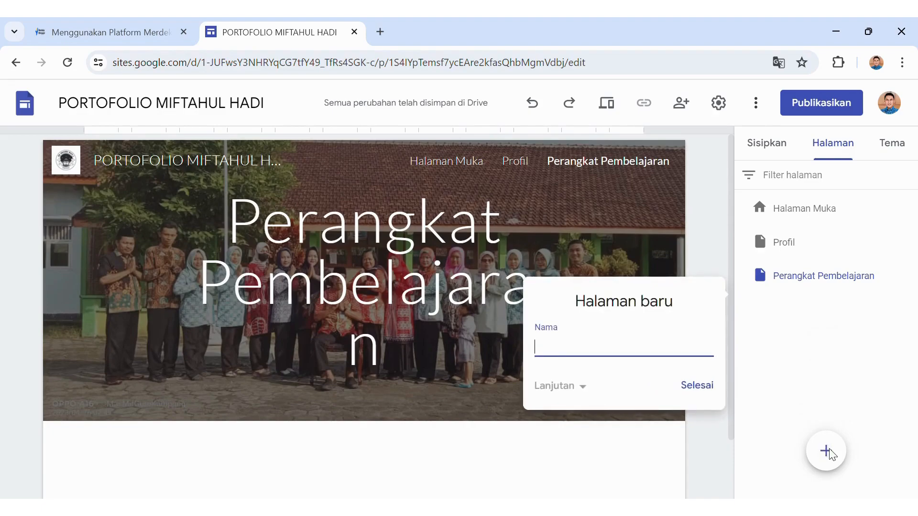
{"action": "type", "text": "Data Kelas"}
{"action": "left_click", "coordinate": [697, 388]}
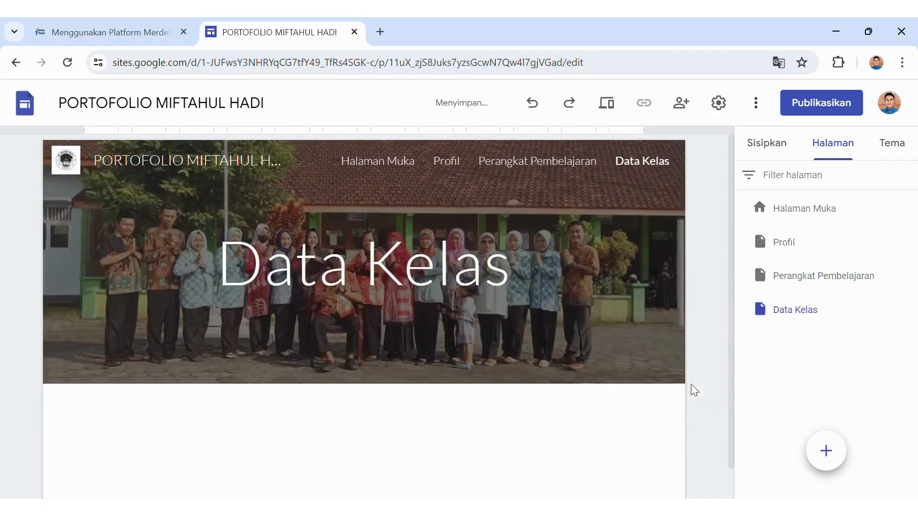
{"action": "mouse_move", "coordinate": [826, 453]}
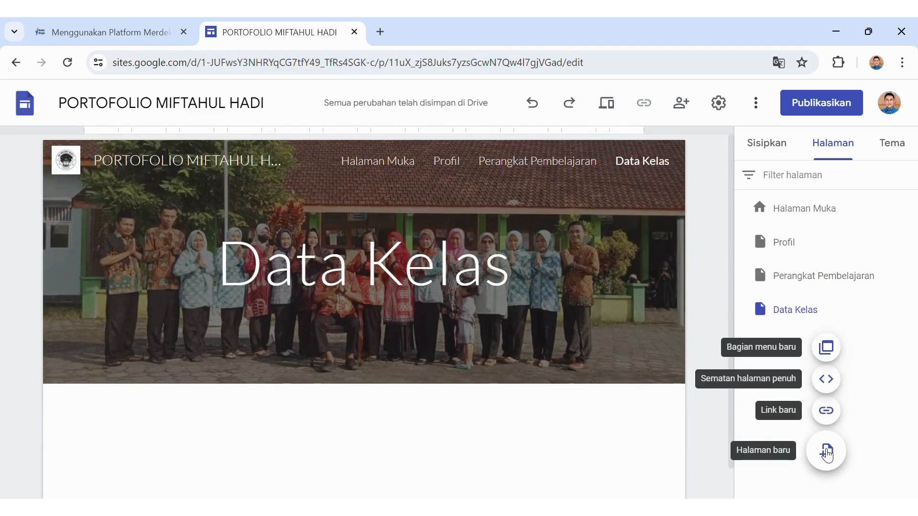
{"action": "left_click", "coordinate": [826, 453]}
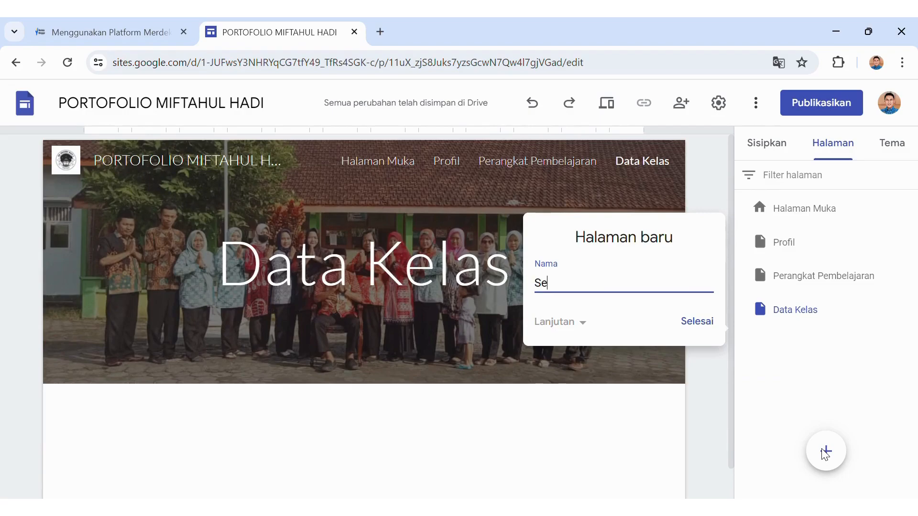
{"action": "key", "text": "BackSpace"}
{"action": "key", "text": "BackSpace"}
{"action": "key", "text": "BackSpace"}
{"action": "key", "text": "BackSpace"}
{"action": "type", "text": "Pengembanagan Diri"}
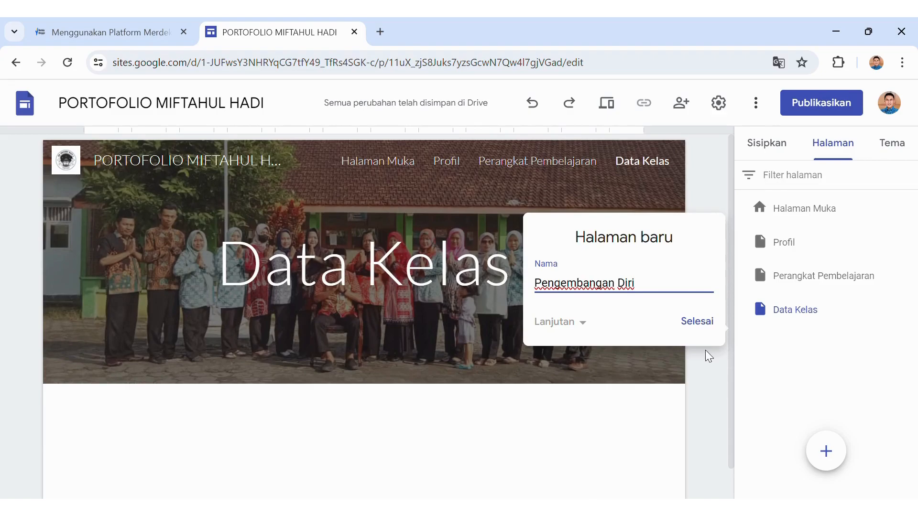
{"action": "left_click", "coordinate": [702, 321]}
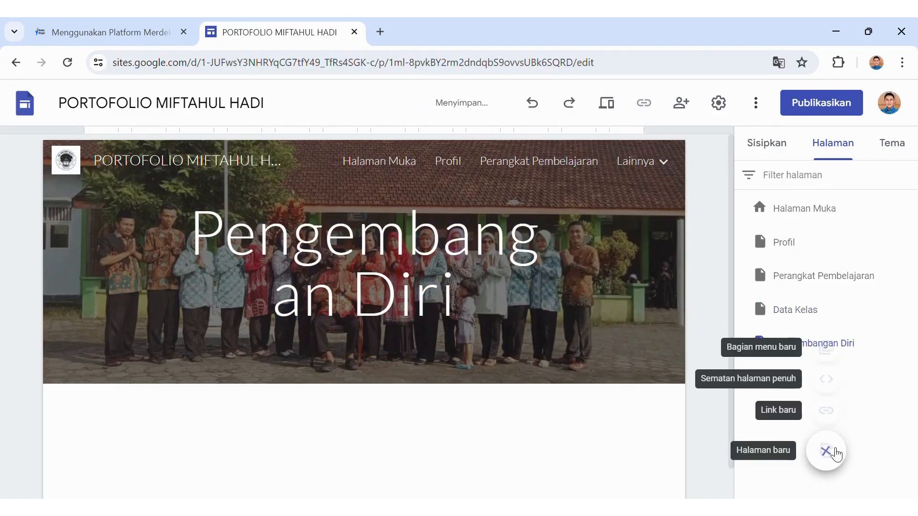
Add the Publikasi page, then go back to the Halaman Muka home page.
{"action": "left_click", "coordinate": [838, 454]}
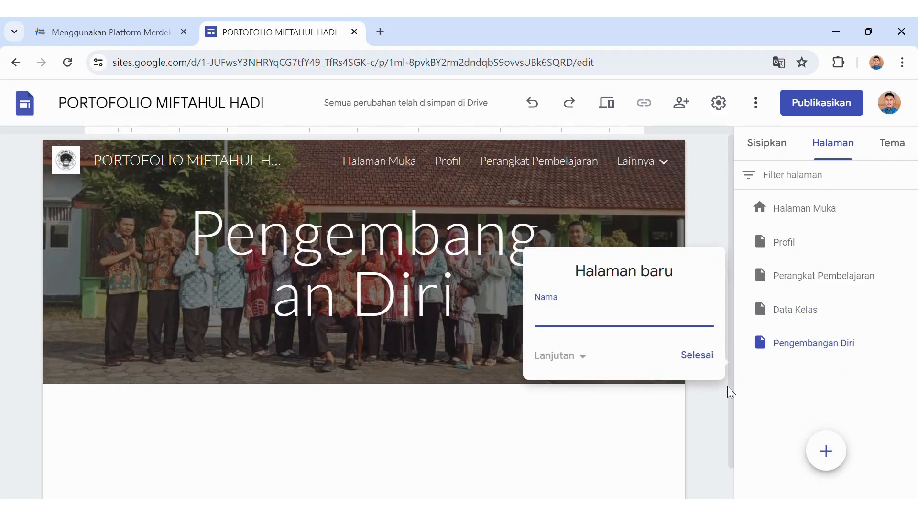
{"action": "type", "text": "Publikasi"}
{"action": "left_click", "coordinate": [709, 362]}
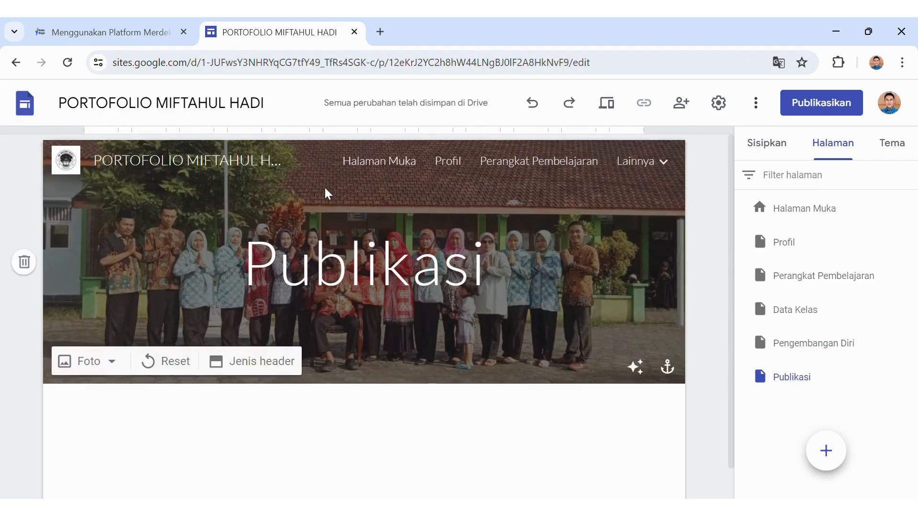
{"action": "left_click", "coordinate": [363, 164]}
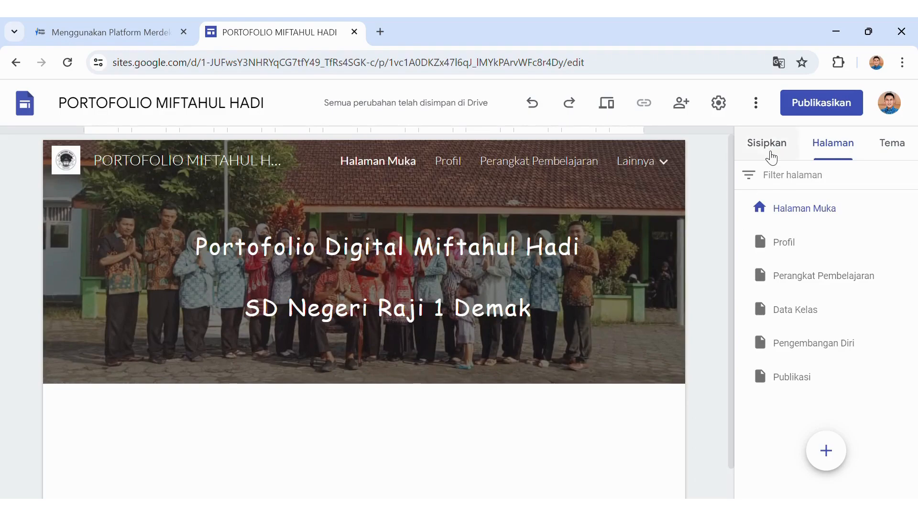
Insert the first image-and-text layout from Blokir Konten below the home page header.
{"action": "left_click", "coordinate": [767, 144]}
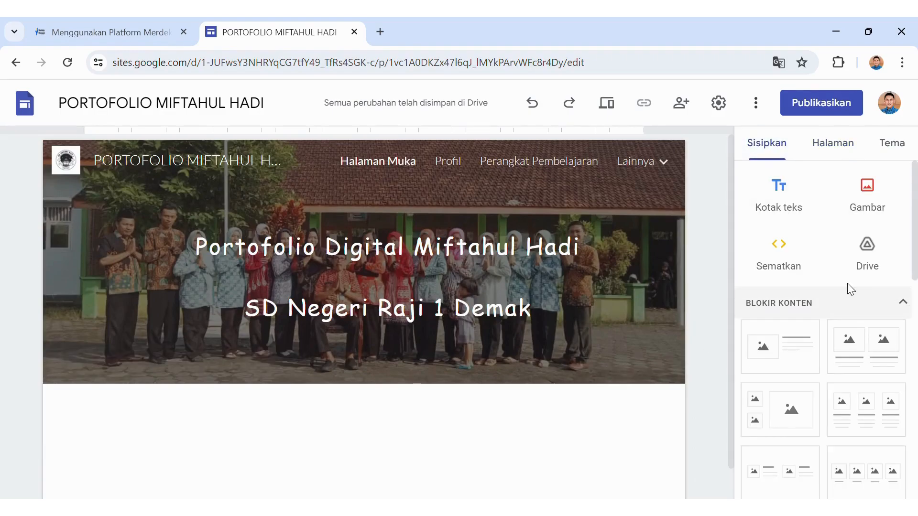
{"action": "left_click_drag", "start_coordinate": [731, 286], "coordinate": [733, 334]}
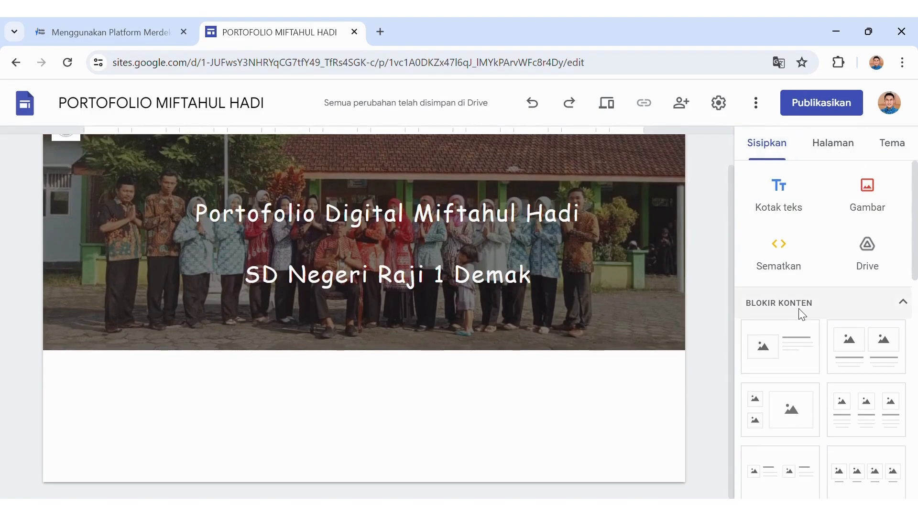
{"action": "left_click", "coordinate": [775, 343]}
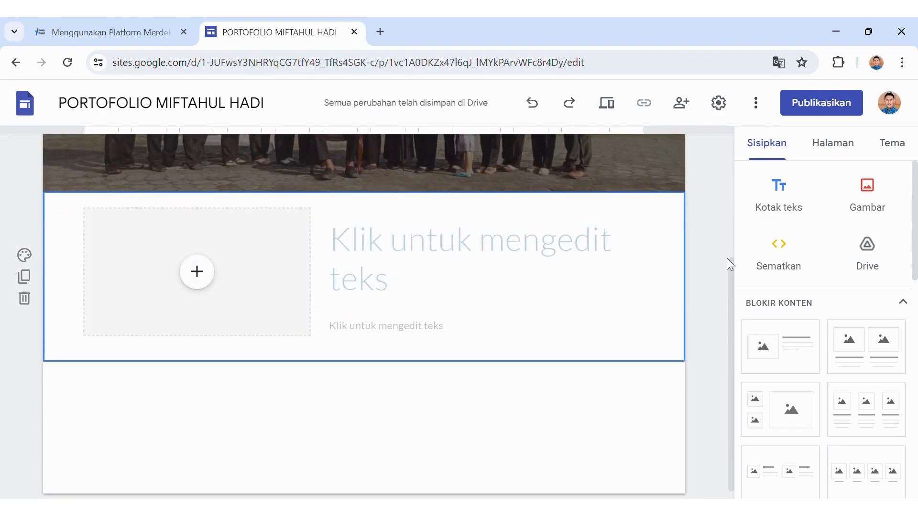
{"action": "left_click_drag", "start_coordinate": [728, 258], "coordinate": [765, 139]}
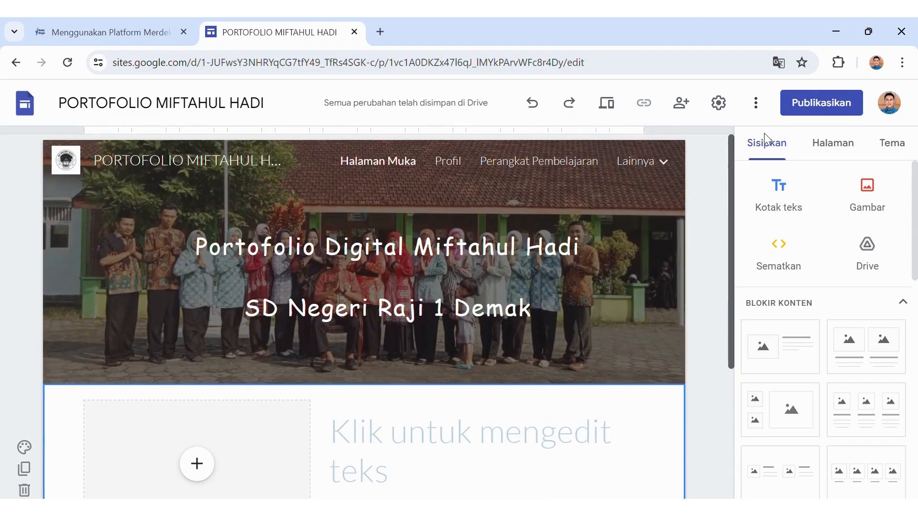
{"action": "scroll", "coordinate": [158, 225], "scroll_direction": "down", "scroll_amount": 3}
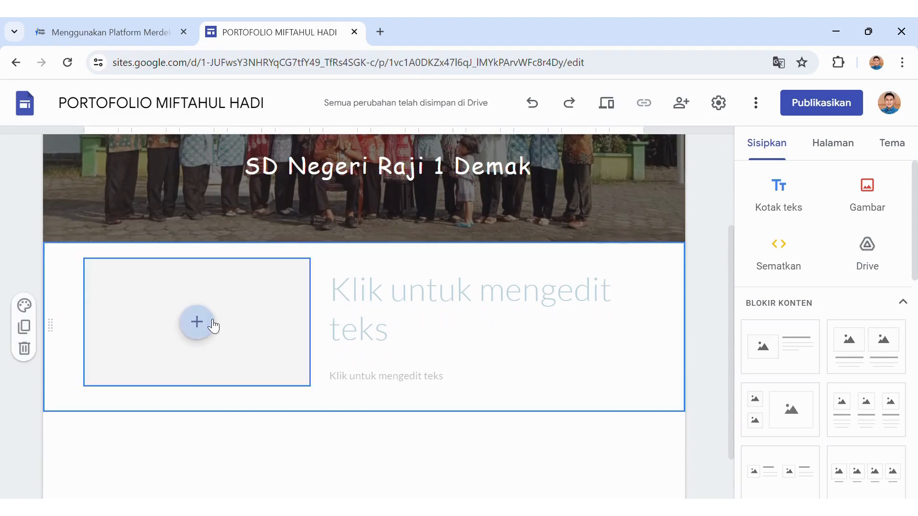
Embed the uploaded 'SD N Raji 1 Demak Jumat Ceria' YouTube video in the block's image slot.
{"action": "left_click", "coordinate": [197, 322]}
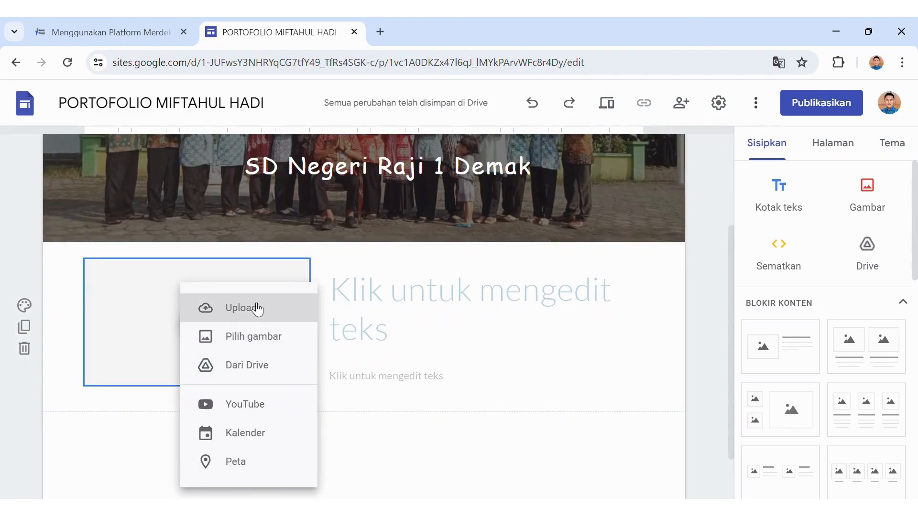
{"action": "left_click", "coordinate": [234, 409]}
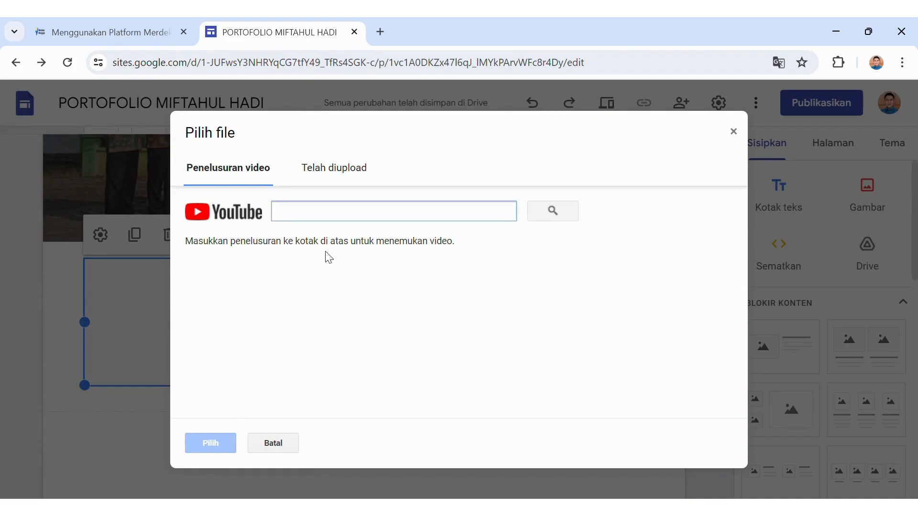
{"action": "type", "text": "miftahul hadi"}
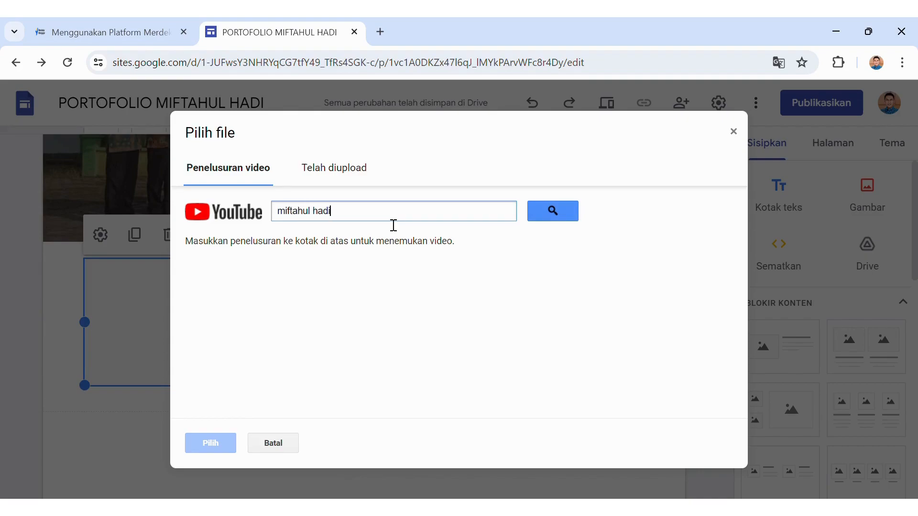
{"action": "left_click", "coordinate": [544, 217]}
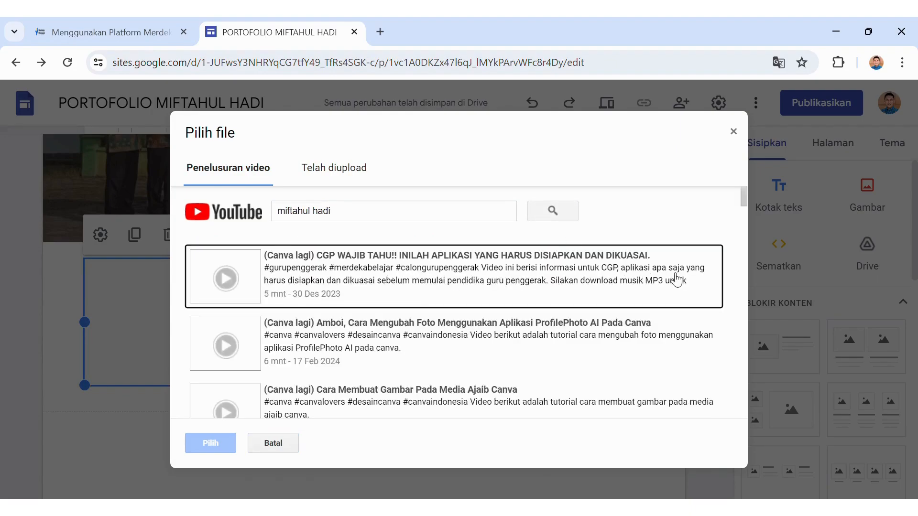
{"action": "left_click_drag", "start_coordinate": [744, 200], "coordinate": [725, 403]}
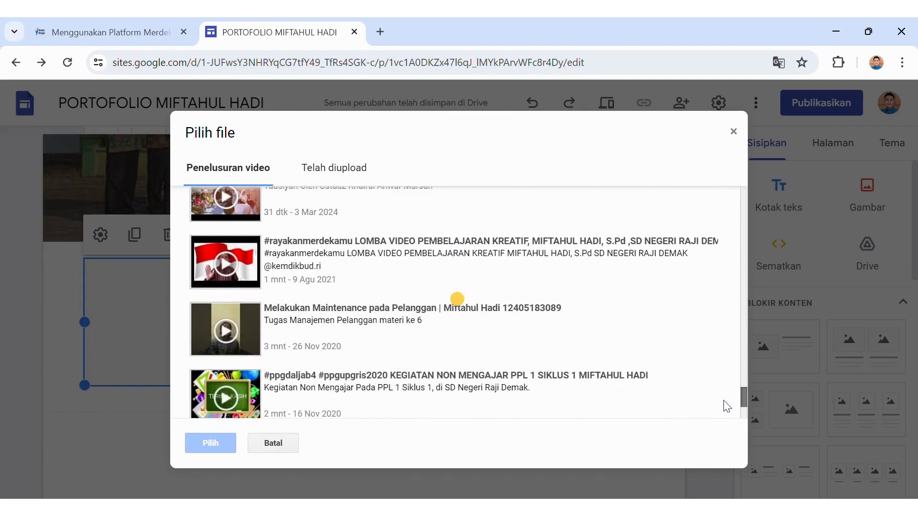
{"action": "left_click", "coordinate": [355, 178]}
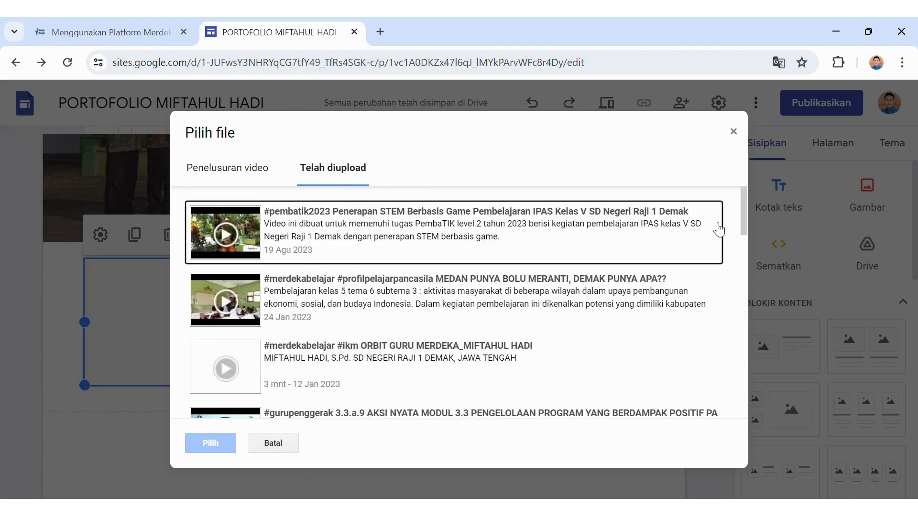
{"action": "left_click_drag", "start_coordinate": [742, 219], "coordinate": [729, 368]}
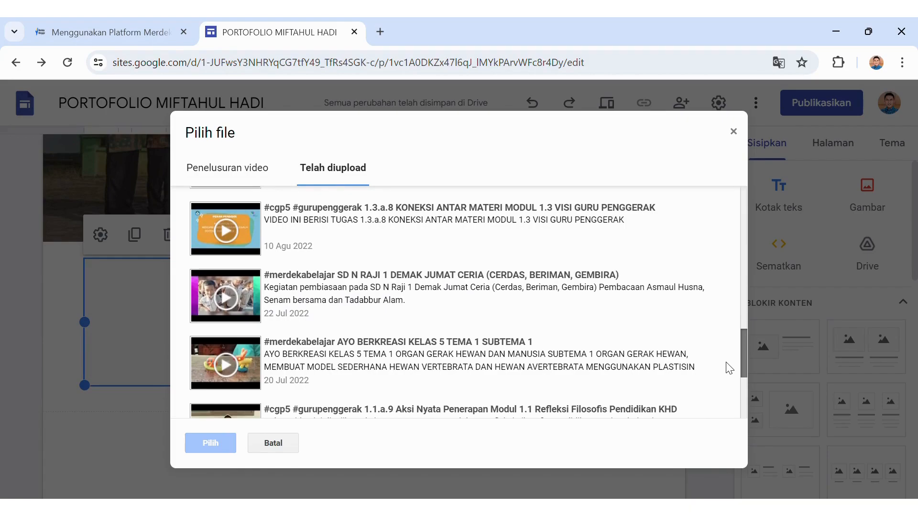
{"action": "left_click", "coordinate": [468, 316]}
{"action": "left_click", "coordinate": [211, 443]}
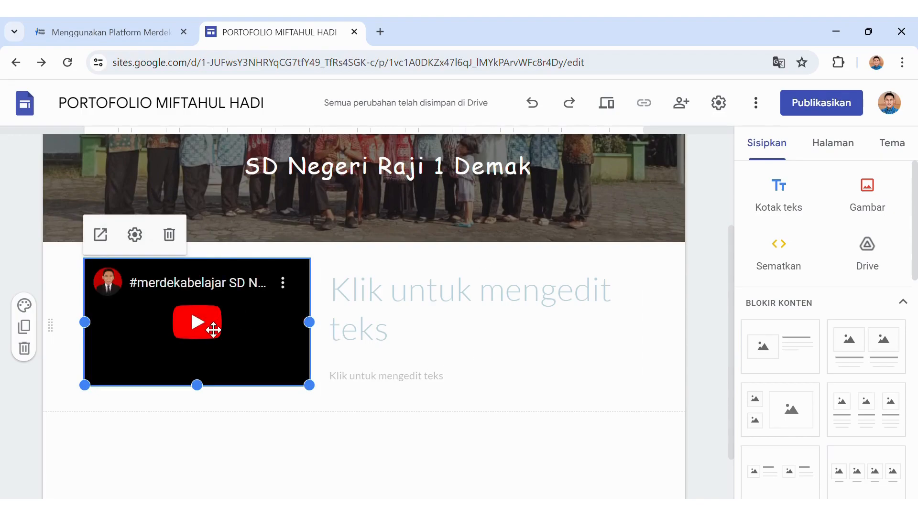
Type 'SD Negeri Raji 1 merupakan salah satu sekolah ... kecamatan Demak, kabupaten Demak, Jawa Tengah.'.
{"action": "left_click", "coordinate": [449, 297]}
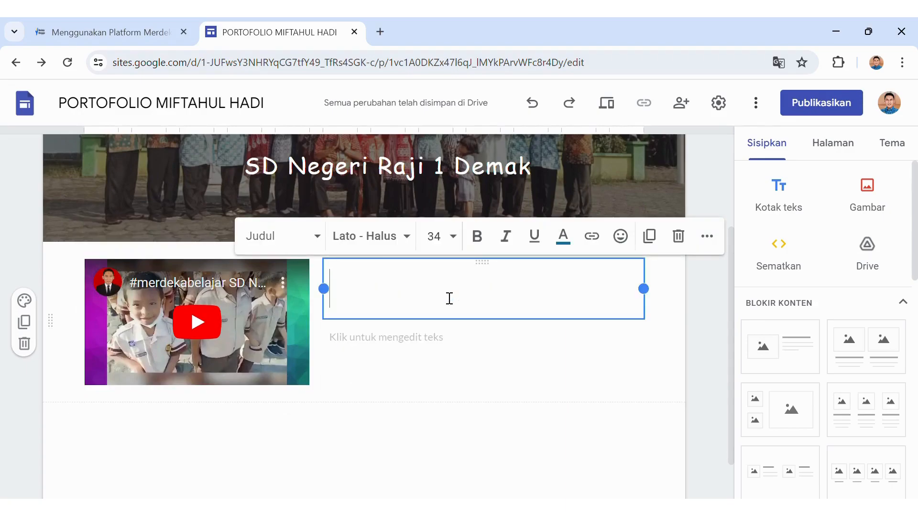
{"action": "type", "text": "Sd"}
{"action": "key", "text": "BackSpace"}
{"action": "key", "text": "BackSpace"}
{"action": "type", "text": "D B"}
{"action": "key", "text": "BackSpace"}
{"action": "type", "text": "Negeri R"}
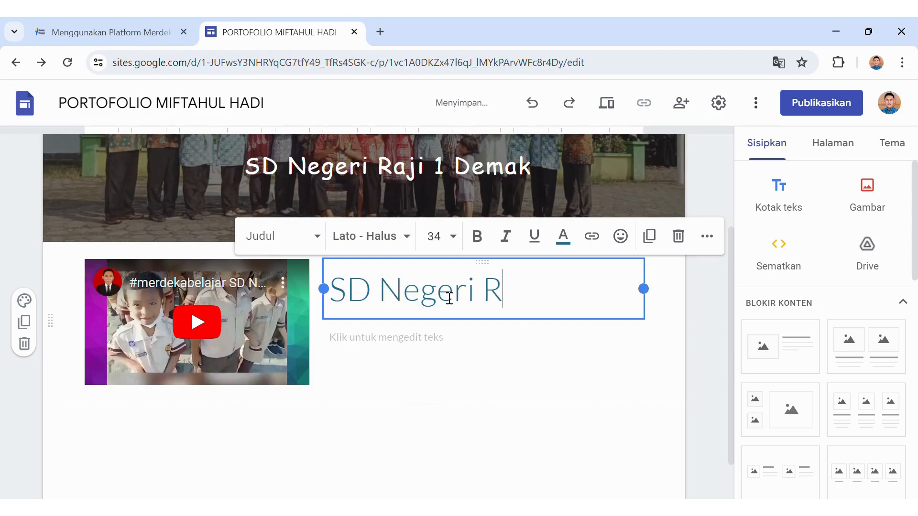
{"action": "type", "text": "aji 1 merupakan salah sat"}
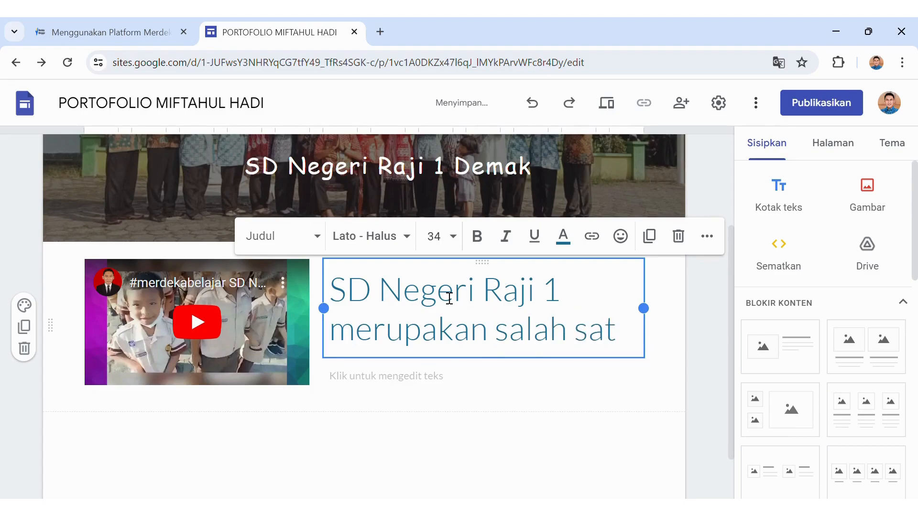
{"action": "type", "text": "u "}
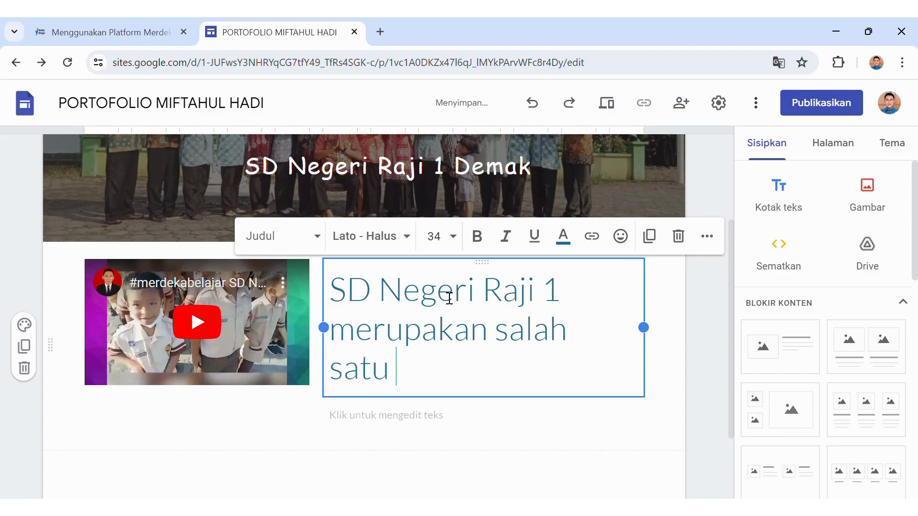
{"action": "type", "text": "sekol"}
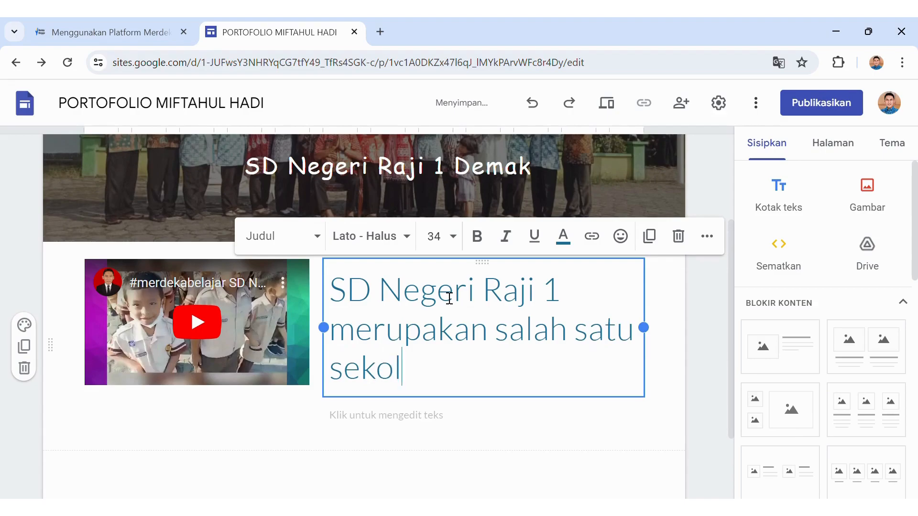
{"action": "type", "text": "ah yang "}
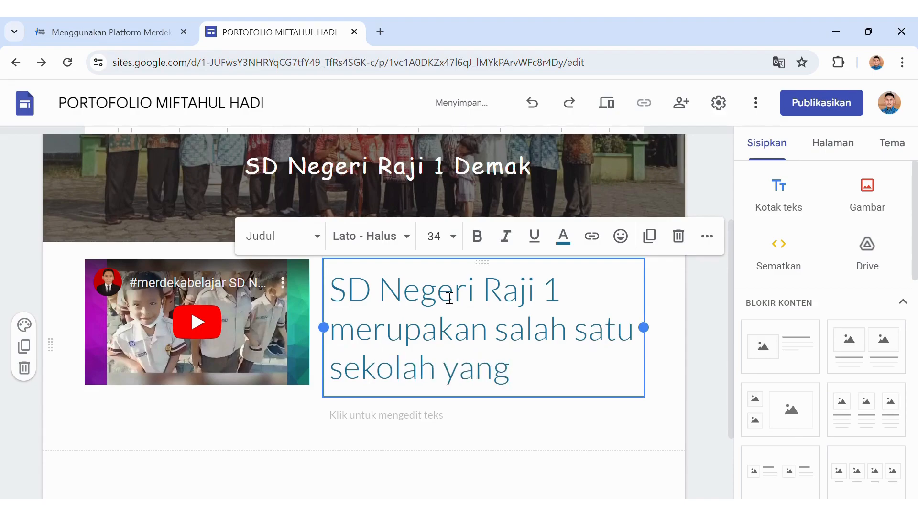
{"action": "type", "text": "berad"}
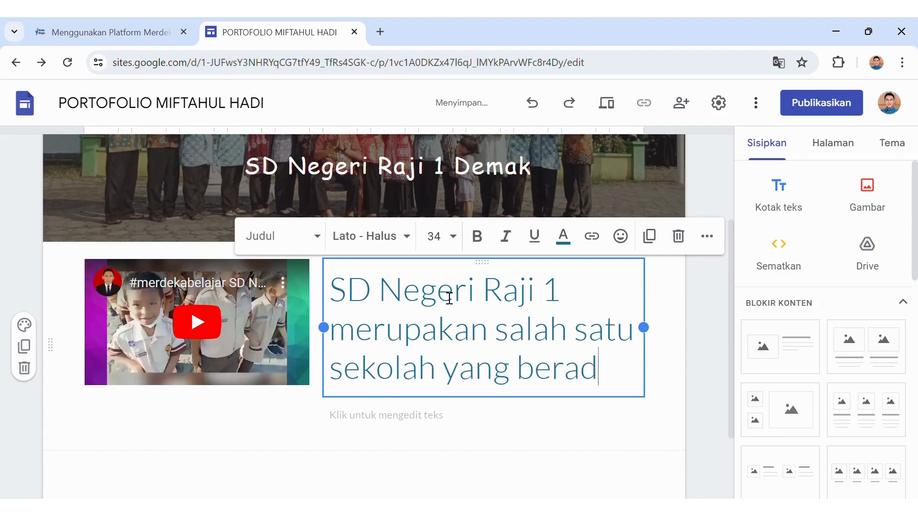
{"action": "type", "text": "a di wila"}
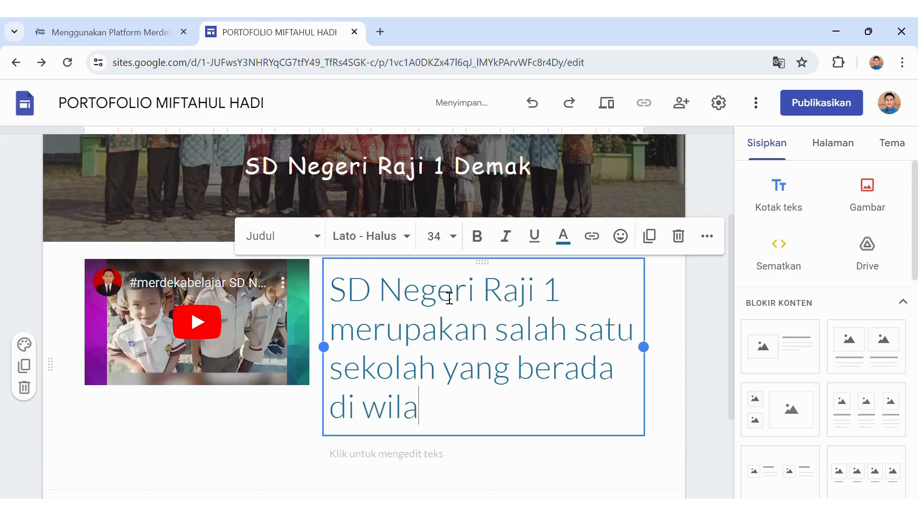
{"action": "type", "text": "yah k"}
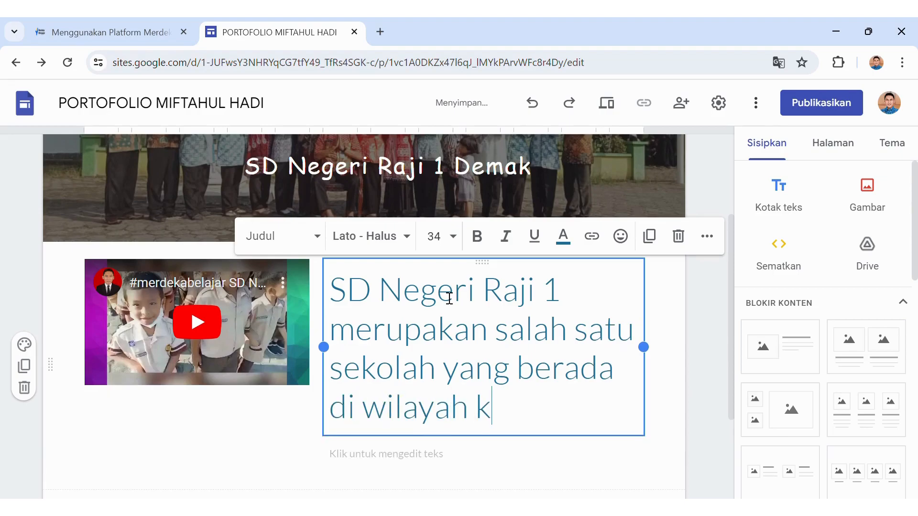
{"action": "type", "text": "orwil "}
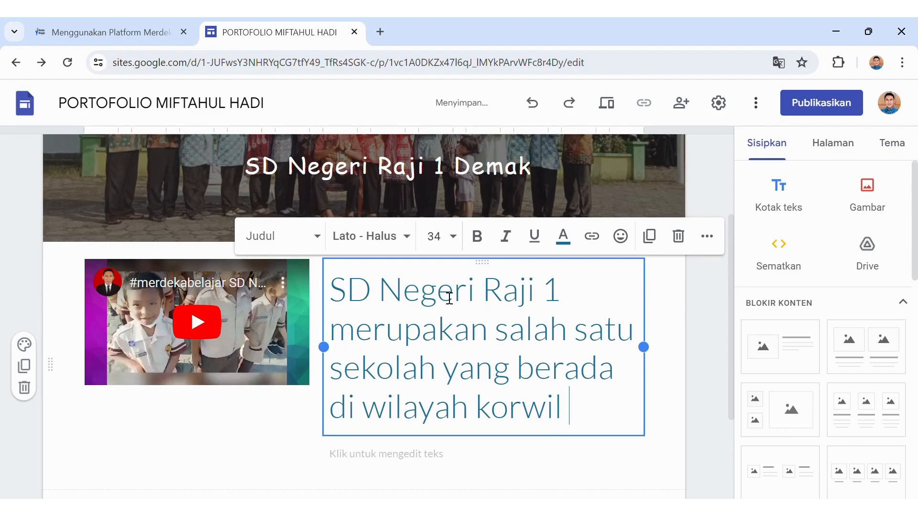
{"action": "type", "text": "bidd"}
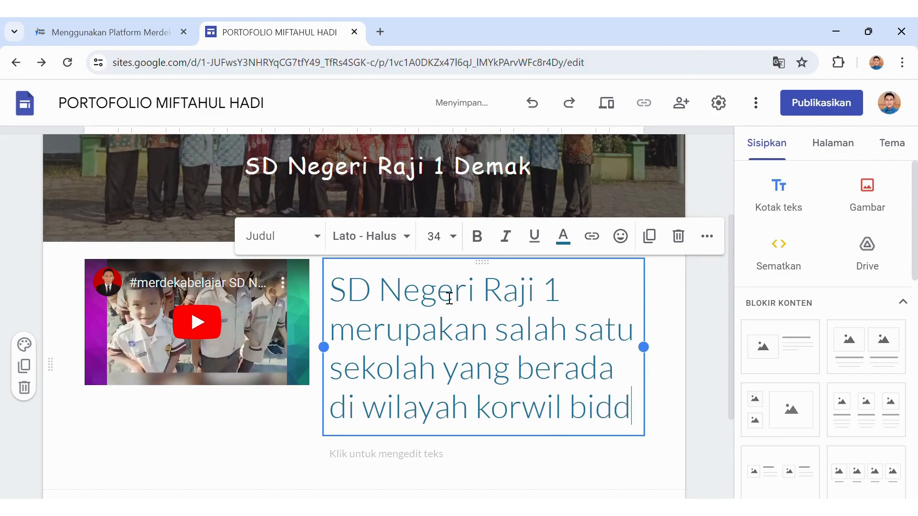
{"action": "type", "text": "ikbud"}
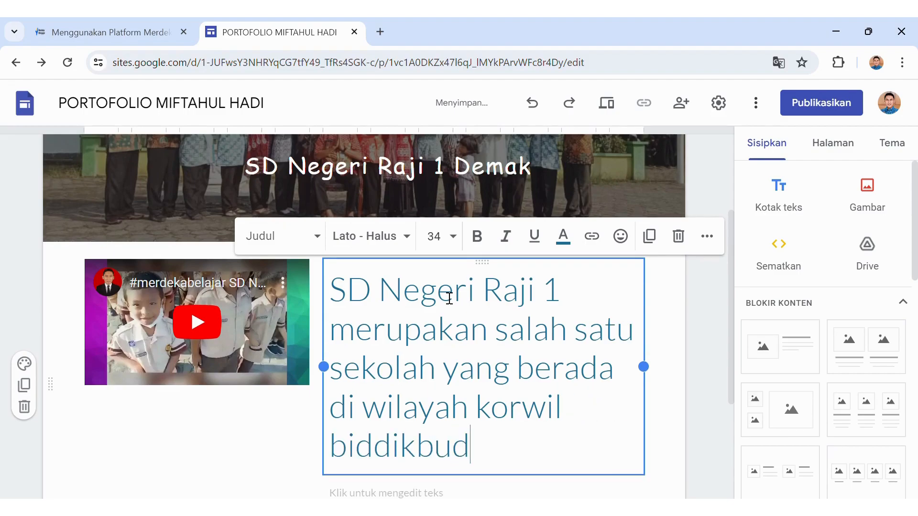
{"action": "type", "text": " ked"}
{"action": "key", "text": "BackSpace"}
{"action": "type", "text": "camatan Demak"}
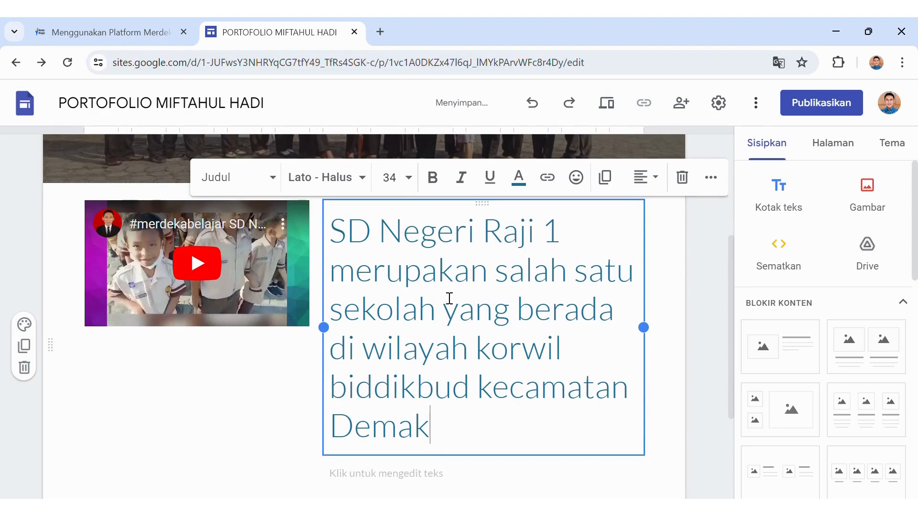
{"action": "type", "text": ", kabu"}
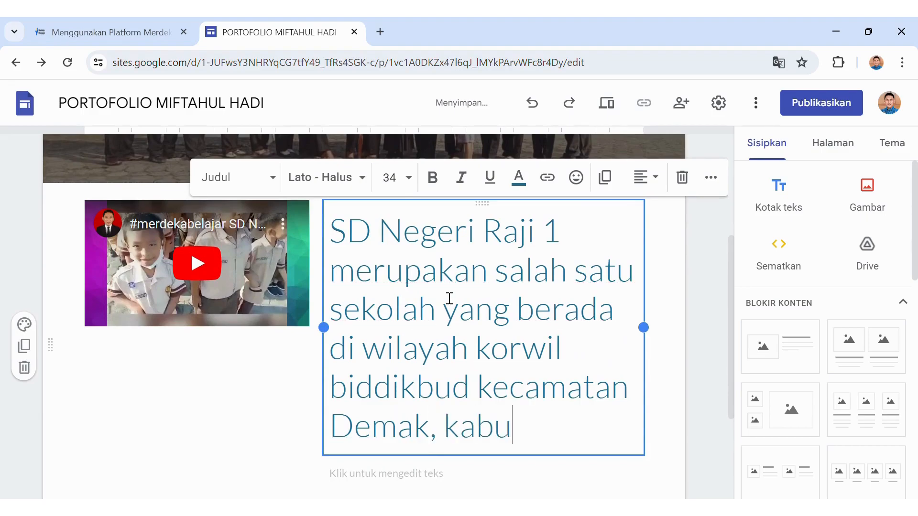
{"action": "type", "text": "paten Demak, J"}
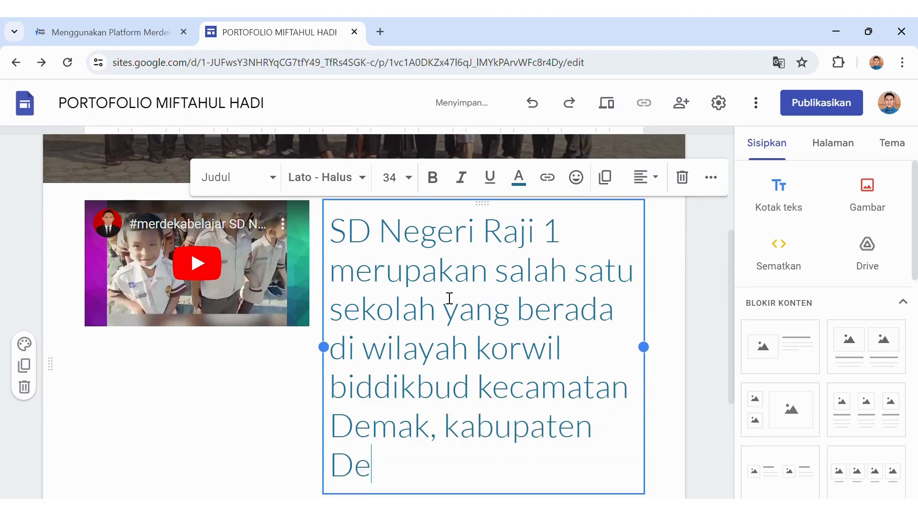
{"action": "type", "text": "wa"}
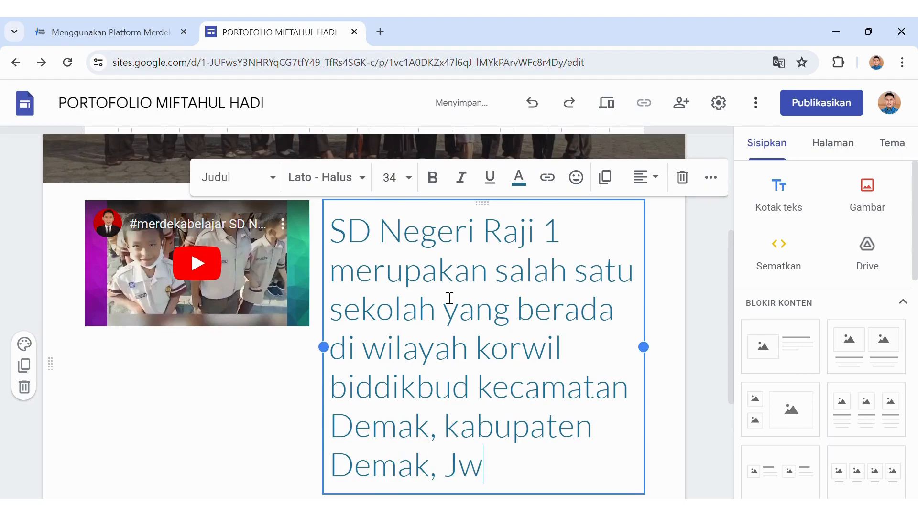
{"action": "key", "text": "BackSpace"}
{"action": "key", "text": "BackSpace"}
{"action": "type", "text": "awa "}
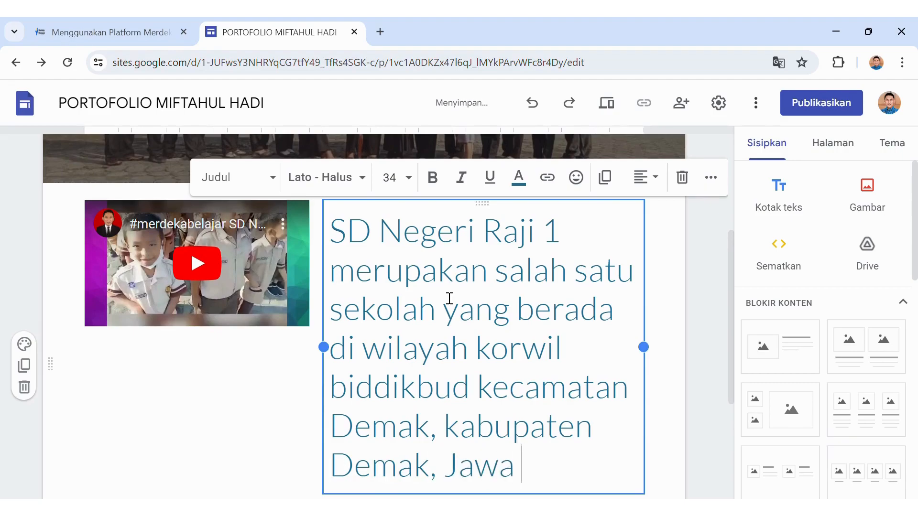
{"action": "type", "text": "Tengah."}
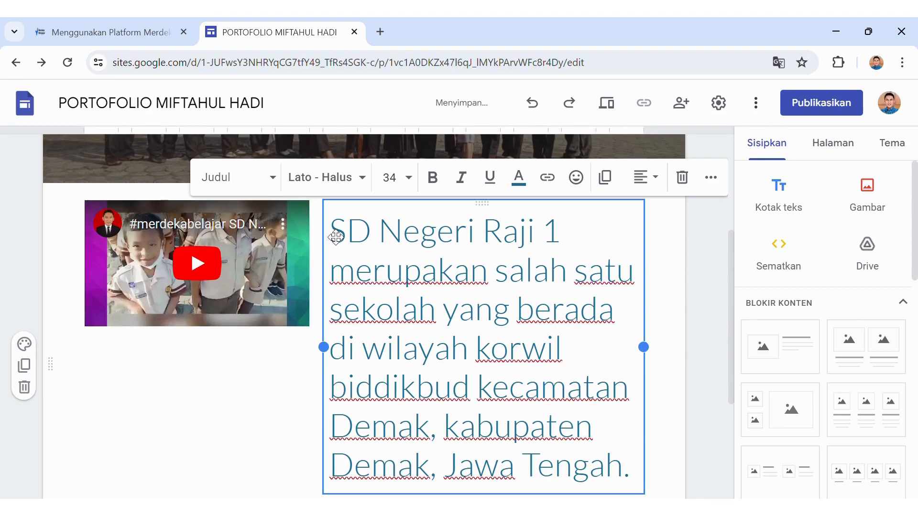
Set the description paragraph to size 24 in the Lobster font.
{"action": "left_click_drag", "start_coordinate": [331, 233], "coordinate": [650, 482]}
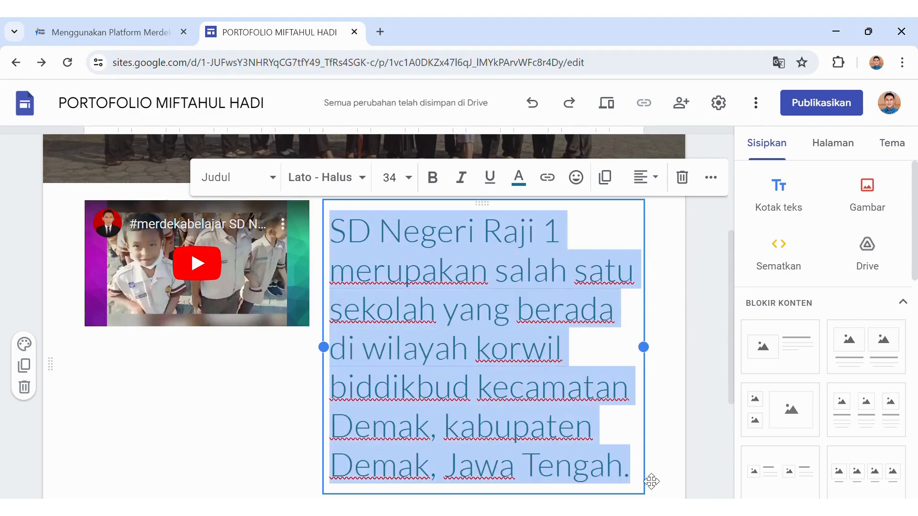
{"action": "left_click", "coordinate": [408, 180]}
{"action": "left_click", "coordinate": [400, 453]}
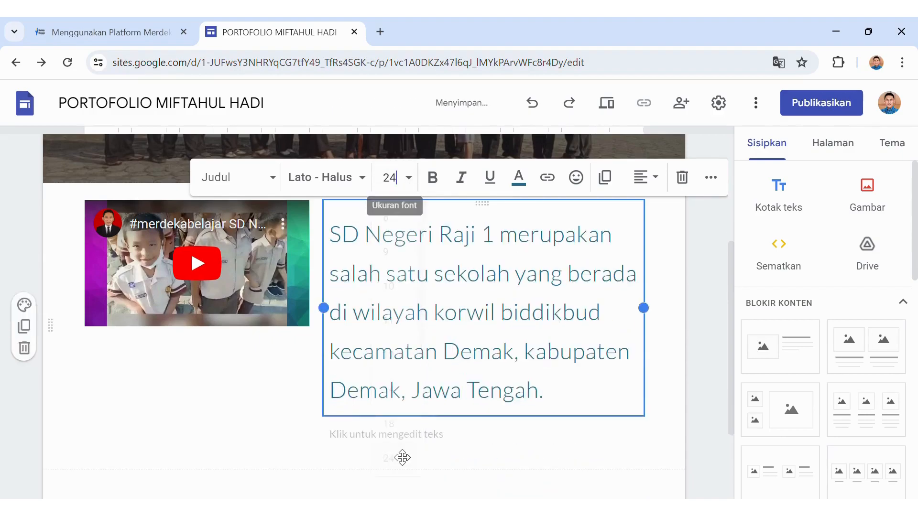
{"action": "left_click", "coordinate": [362, 189]}
{"action": "mouse_move", "coordinate": [384, 385]}
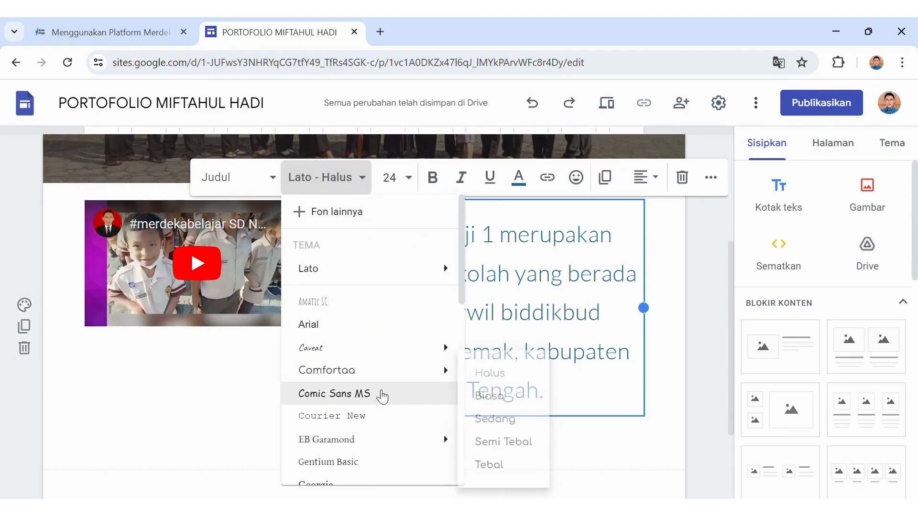
{"action": "left_click_drag", "start_coordinate": [461, 298], "coordinate": [459, 369]}
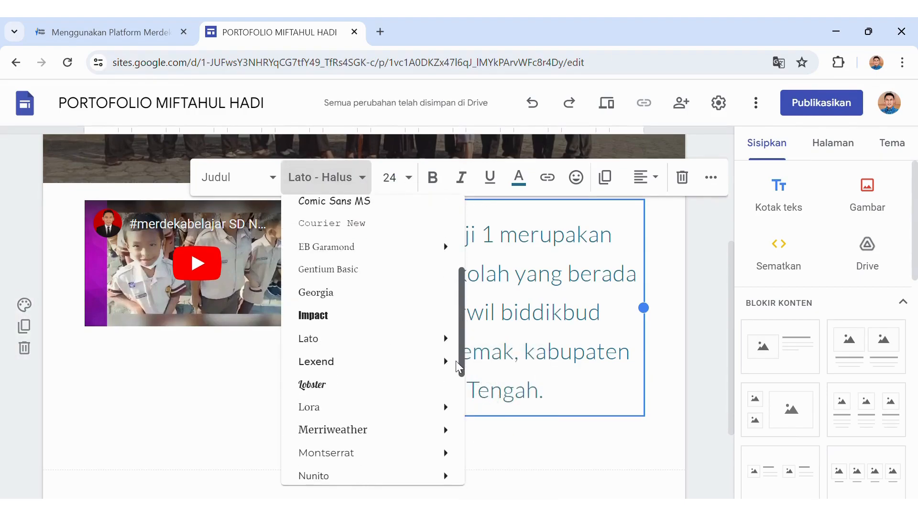
{"action": "left_click", "coordinate": [401, 390]}
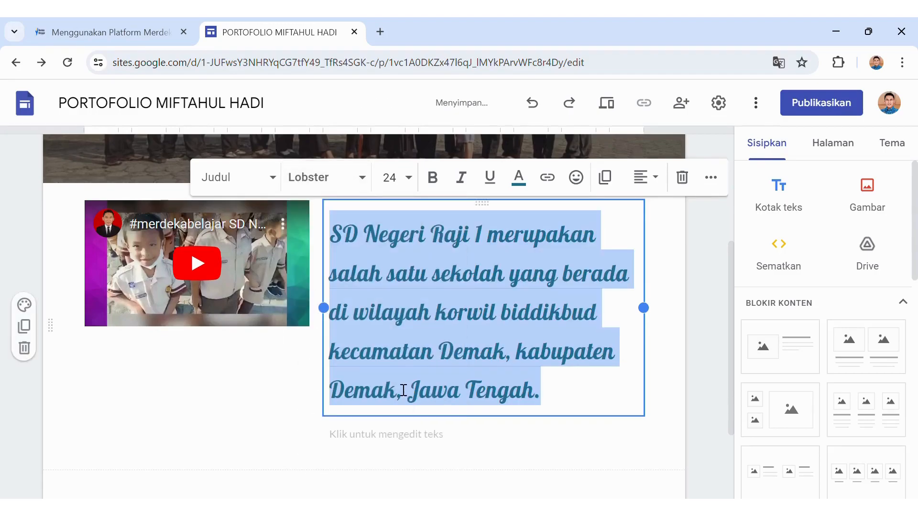
{"action": "left_click", "coordinate": [591, 427]}
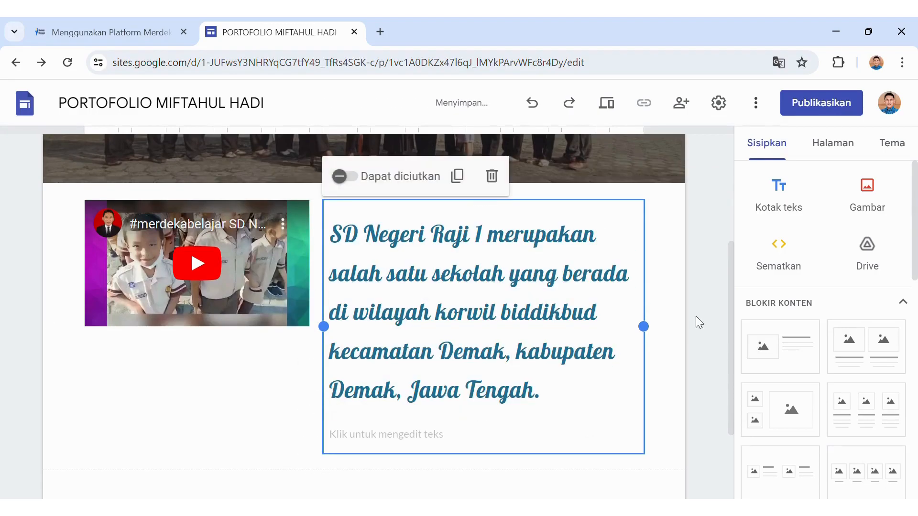
{"action": "left_click_drag", "start_coordinate": [728, 299], "coordinate": [735, 402]}
Start a map, search 'desa raji' and pick Desa Raji from the suggestions.
{"action": "left_click_drag", "start_coordinate": [916, 262], "coordinate": [889, 469]}
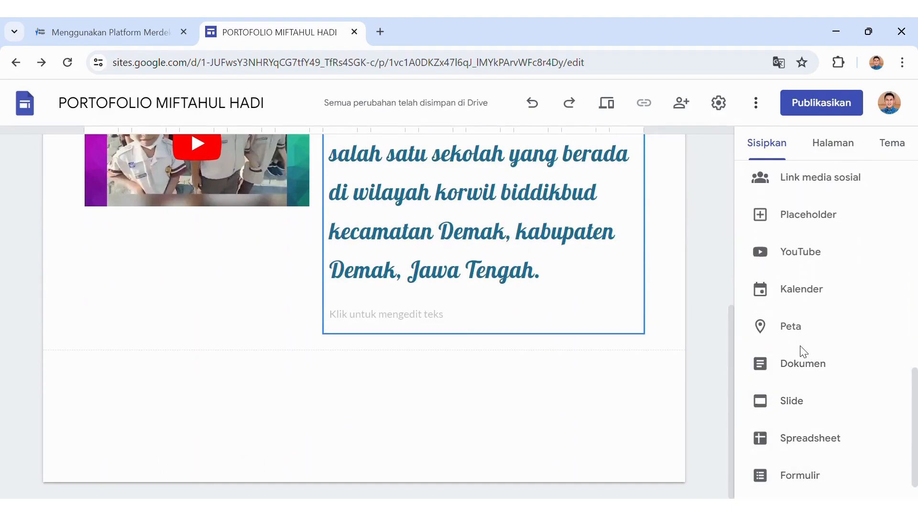
{"action": "left_click", "coordinate": [798, 333]}
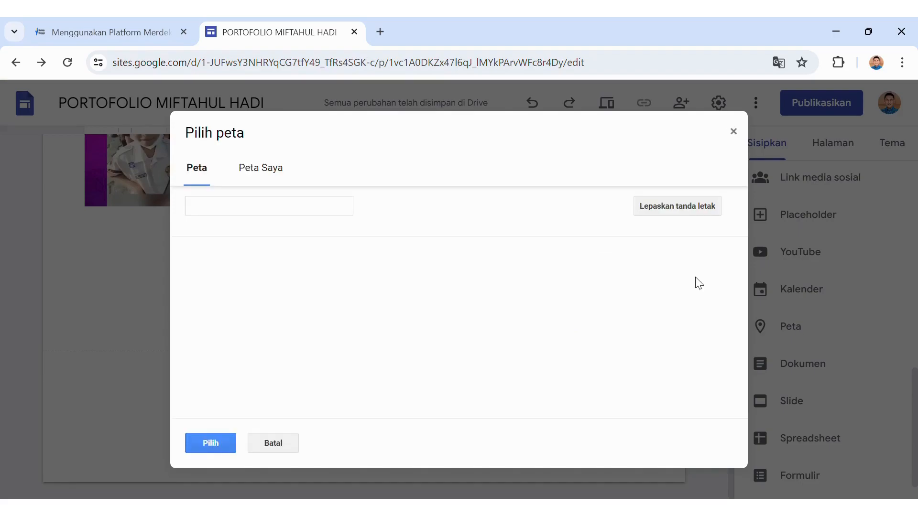
{"action": "type", "text": "S"}
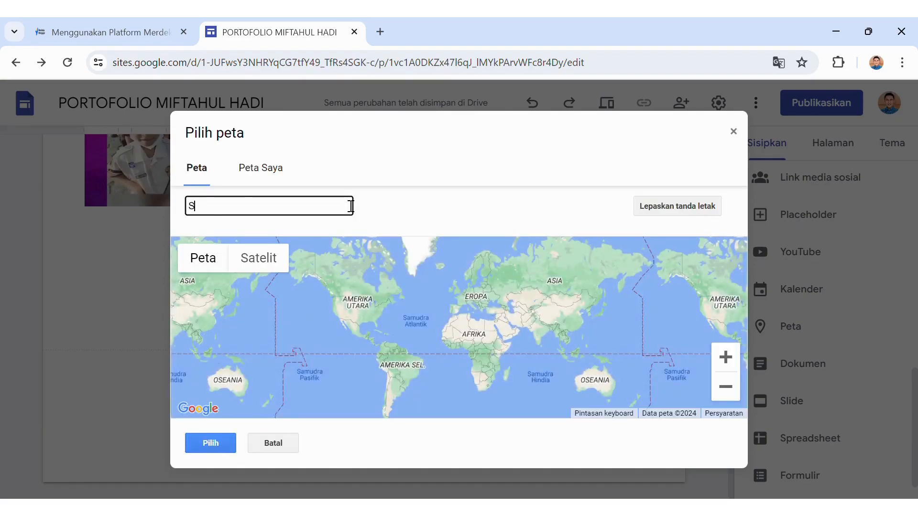
{"action": "type", "text": "D nege"}
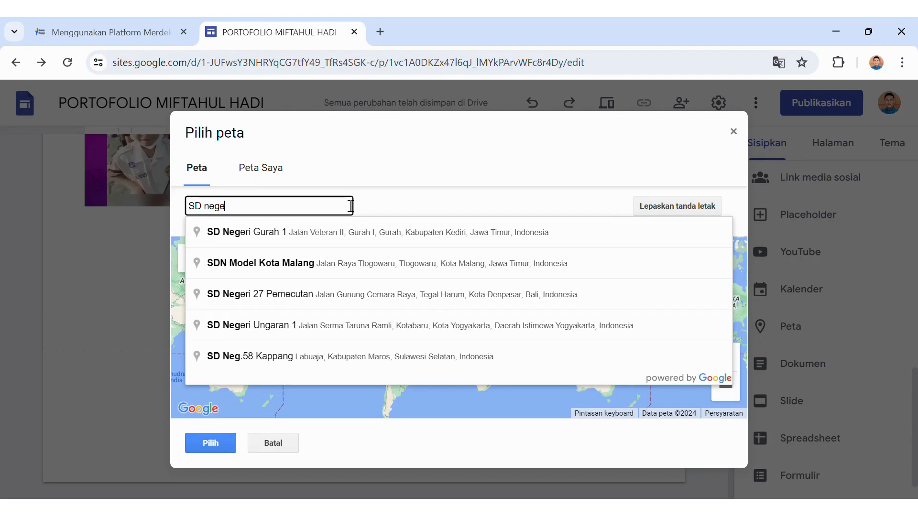
{"action": "type", "text": "ri raji"}
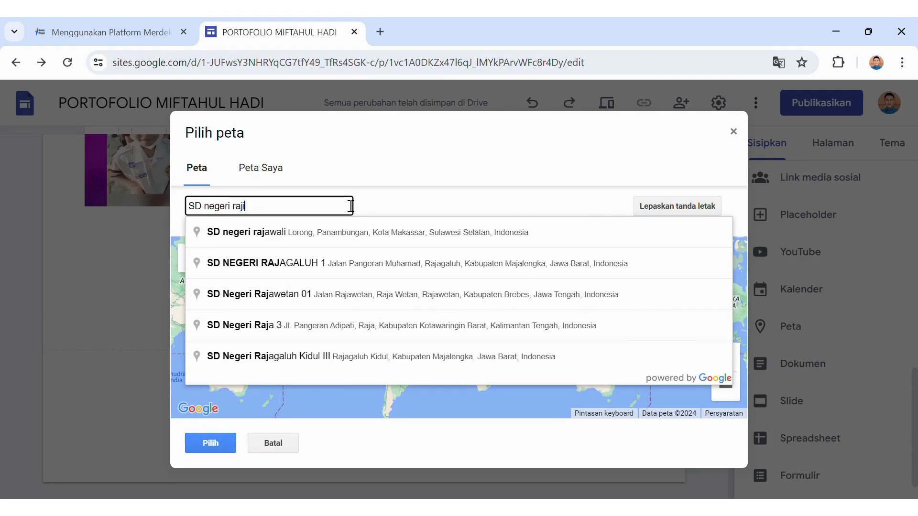
{"action": "type", "text": "1"}
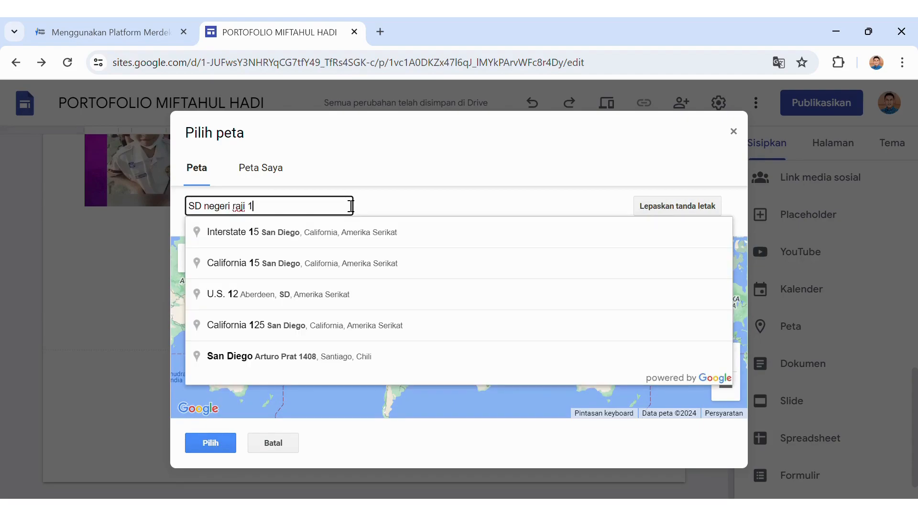
{"action": "key", "text": "BackSpace"}
{"action": "key", "text": "BackSpace"}
{"action": "key", "text": "BackSpace"}
{"action": "key", "text": "BackSpace"}
{"action": "key", "text": "BackSpace"}
{"action": "key", "text": "BackSpace"}
{"action": "key", "text": "BackSpace"}
{"action": "key", "text": "BackSpace"}
{"action": "key", "text": "BackSpace"}
{"action": "key", "text": "BackSpace"}
{"action": "key", "text": "BackSpace"}
{"action": "key", "text": "BackSpace"}
{"action": "key", "text": "BackSpace"}
{"action": "key", "text": "BackSpace"}
{"action": "key", "text": "BackSpace"}
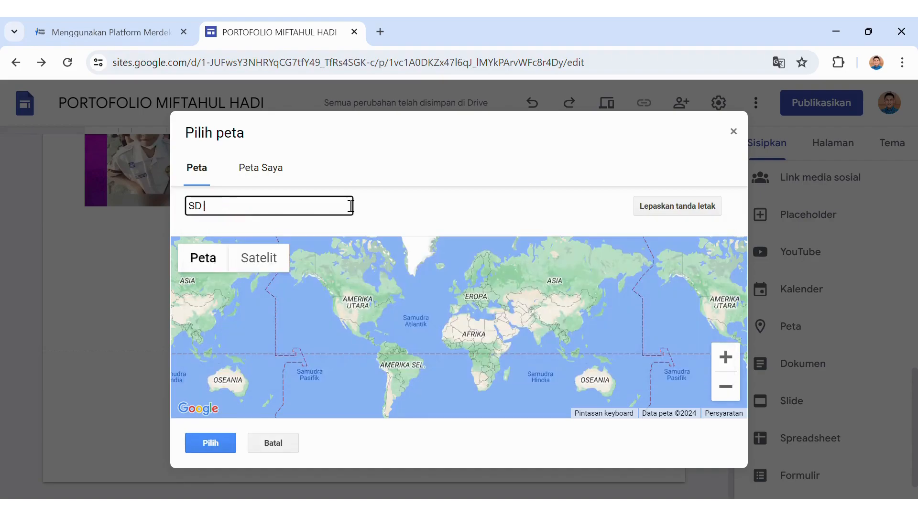
{"action": "type", "text": "desa"}
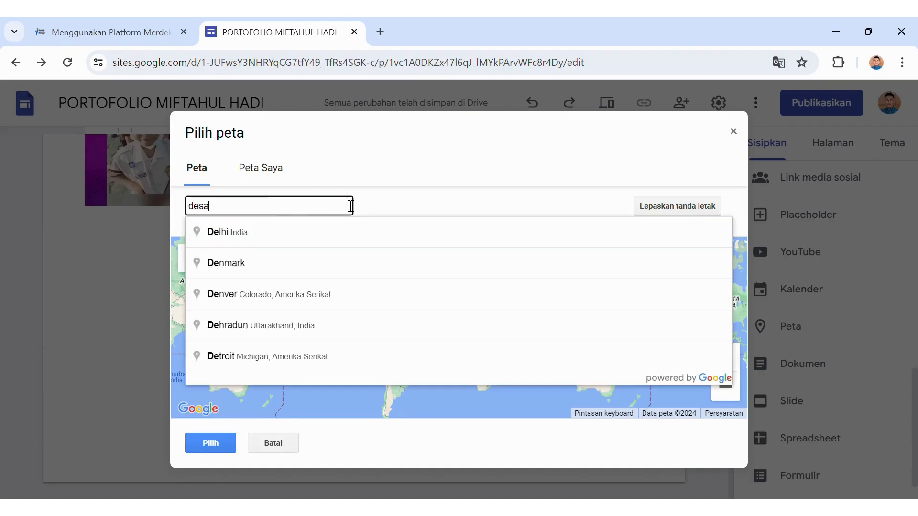
{"action": "type", "text": " raji"}
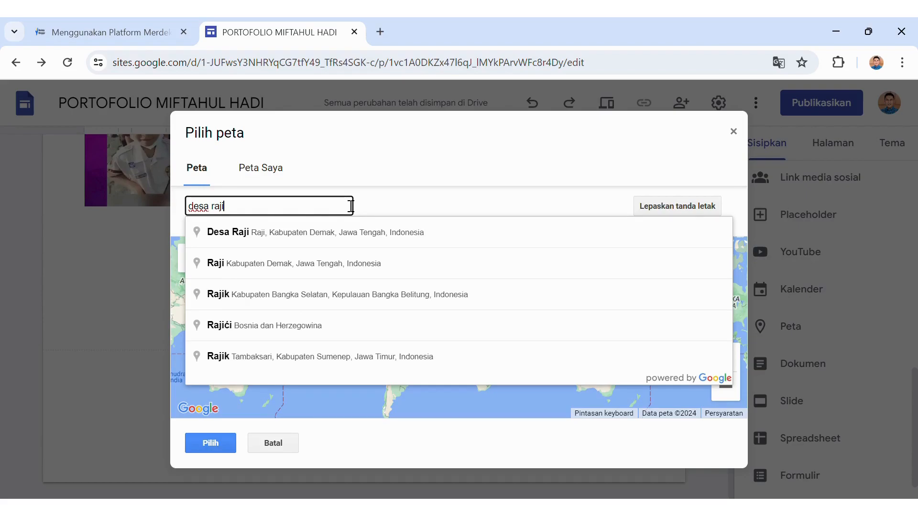
{"action": "left_click", "coordinate": [342, 229]}
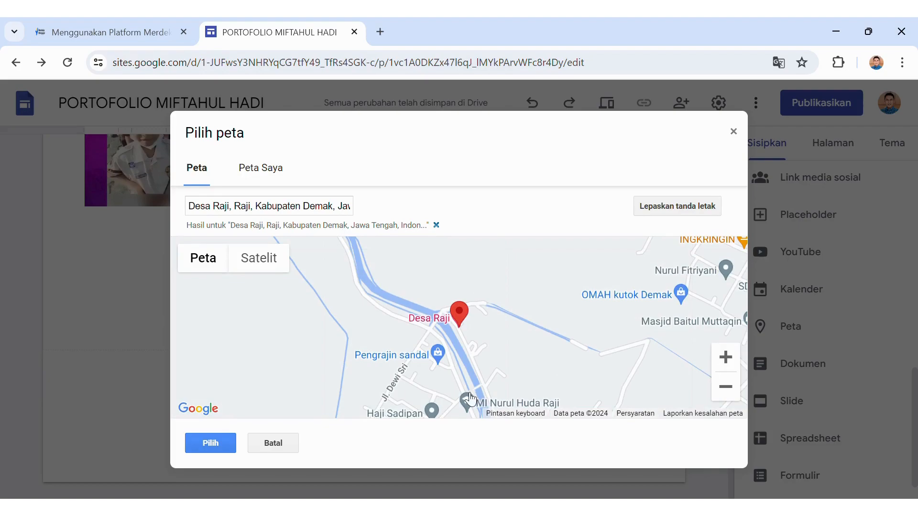
Search 'desa raji' again and choose Lapangan Desa Raji as the map location.
{"action": "left_click", "coordinate": [359, 212]}
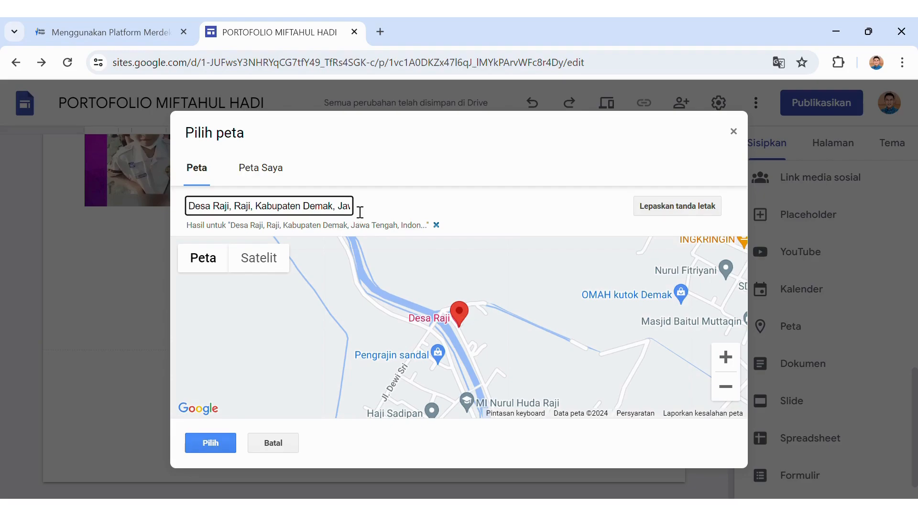
{"action": "key", "text": "BackSpace"}
{"action": "key", "text": "BackSpace"}
{"action": "key", "text": "BackSpace"}
{"action": "key", "text": "BackSpace"}
{"action": "key", "text": "BackSpace"}
{"action": "key", "text": "BackSpace"}
{"action": "key", "text": "BackSpace"}
{"action": "key", "text": "BackSpace"}
{"action": "key", "text": "BackSpace"}
{"action": "key", "text": "BackSpace"}
{"action": "key", "text": "BackSpace"}
{"action": "key", "text": "BackSpace"}
{"action": "key", "text": "BackSpace"}
{"action": "key", "text": "BackSpace"}
{"action": "key", "text": "BackSpace"}
{"action": "key", "text": "BackSpace"}
{"action": "key", "text": "BackSpace"}
{"action": "key", "text": "BackSpace"}
{"action": "key", "text": "BackSpace"}
{"action": "key", "text": "BackSpace"}
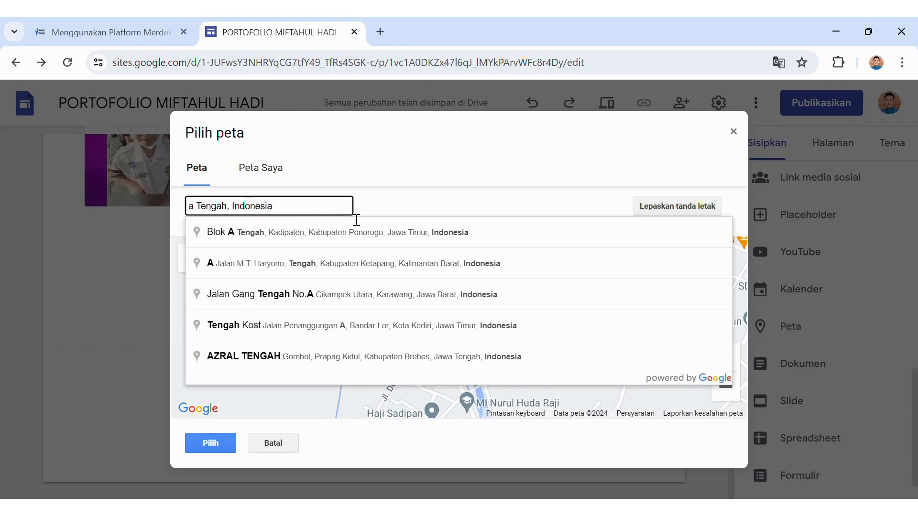
{"action": "key", "text": "BackSpace"}
{"action": "key", "text": "BackSpace"}
{"action": "key", "text": "BackSpace"}
{"action": "key", "text": "BackSpace"}
{"action": "key", "text": "BackSpace"}
{"action": "key", "text": "BackSpace"}
{"action": "key", "text": "BackSpace"}
{"action": "key", "text": "BackSpace"}
{"action": "key", "text": "BackSpace"}
{"action": "key", "text": "BackSpace"}
{"action": "key", "text": "BackSpace"}
{"action": "key", "text": "BackSpace"}
{"action": "key", "text": "BackSpace"}
{"action": "key", "text": "BackSpace"}
{"action": "key", "text": "BackSpace"}
{"action": "key", "text": "BackSpace"}
{"action": "key", "text": "BackSpace"}
{"action": "key", "text": "BackSpace"}
{"action": "key", "text": "BackSpace"}
{"action": "type", "text": "desa "}
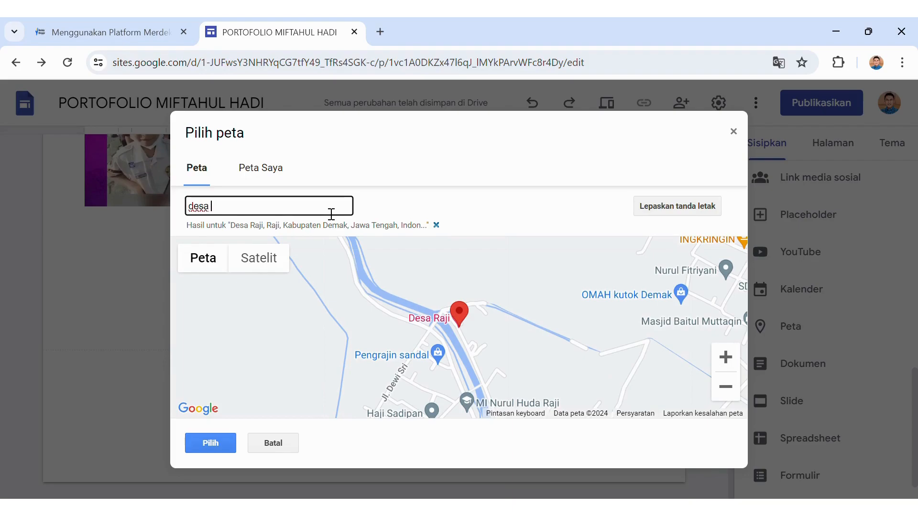
{"action": "type", "text": "raji"}
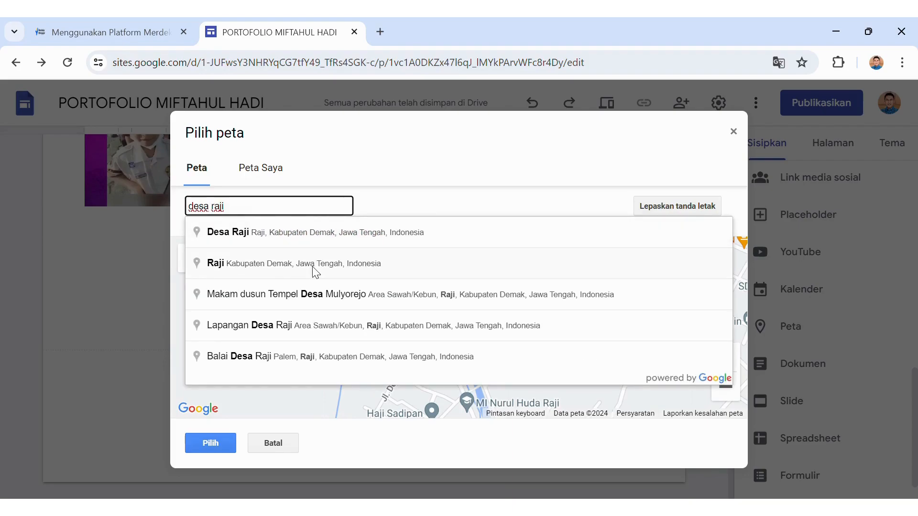
{"action": "left_click", "coordinate": [316, 330]}
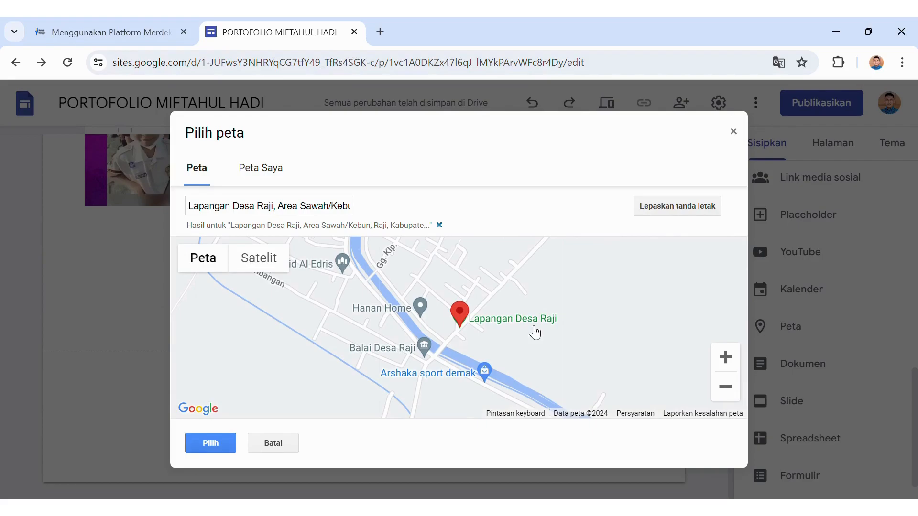
Insert the Lapangan Desa Raji map below the school description and scroll to check it.
{"action": "left_click", "coordinate": [216, 441]}
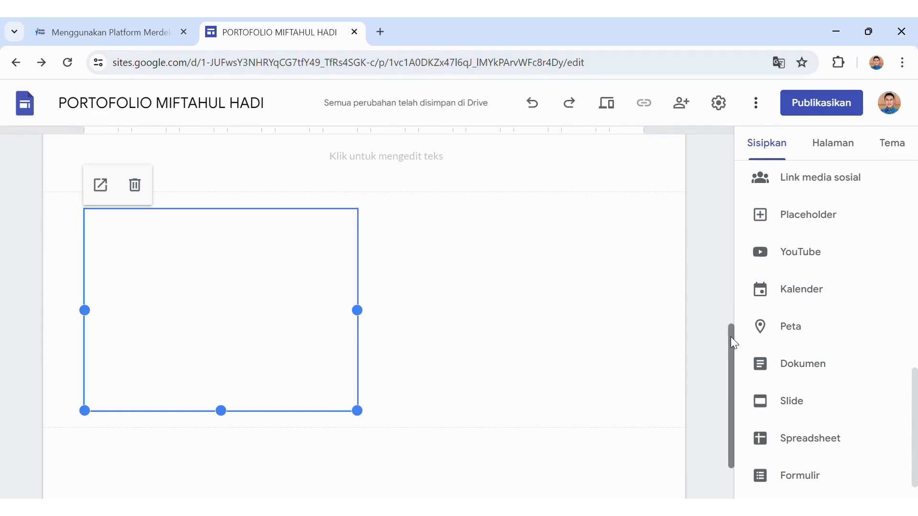
{"action": "left_click_drag", "start_coordinate": [730, 336], "coordinate": [699, 119]}
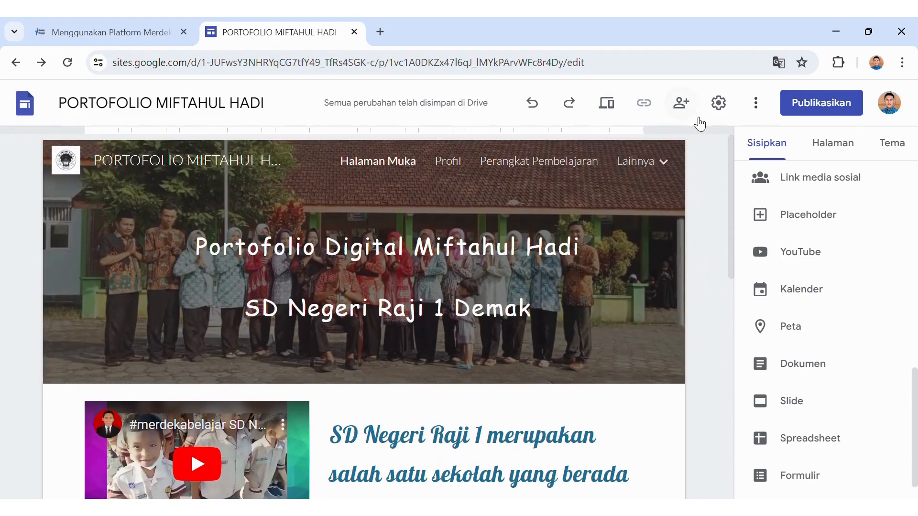
On the Profil page, set the header title 'Profil' to size 24 in the Comfortaa font.
{"action": "left_click", "coordinate": [448, 162]}
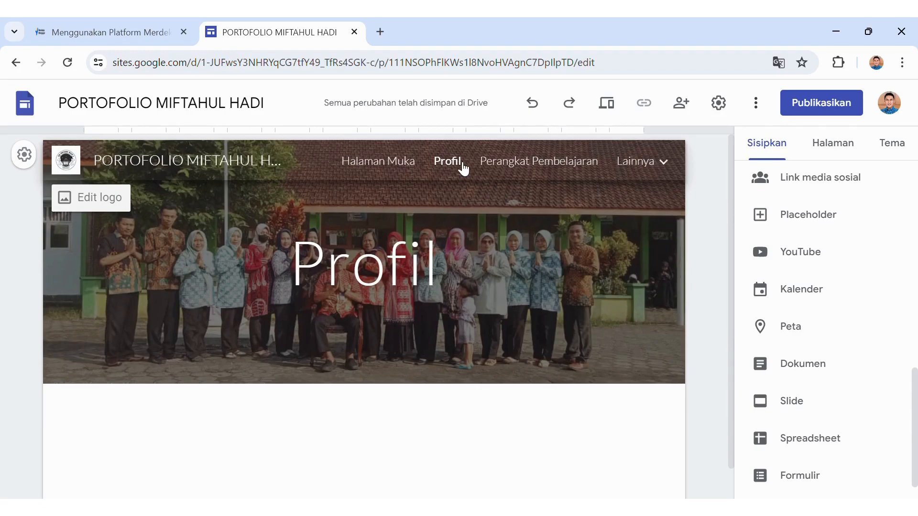
{"action": "left_click", "coordinate": [302, 275]}
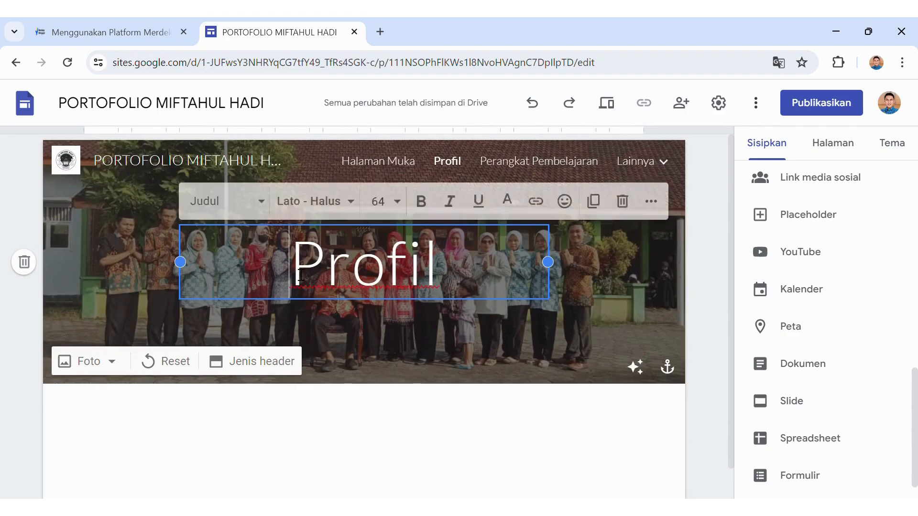
{"action": "double_click", "coordinate": [302, 275]}
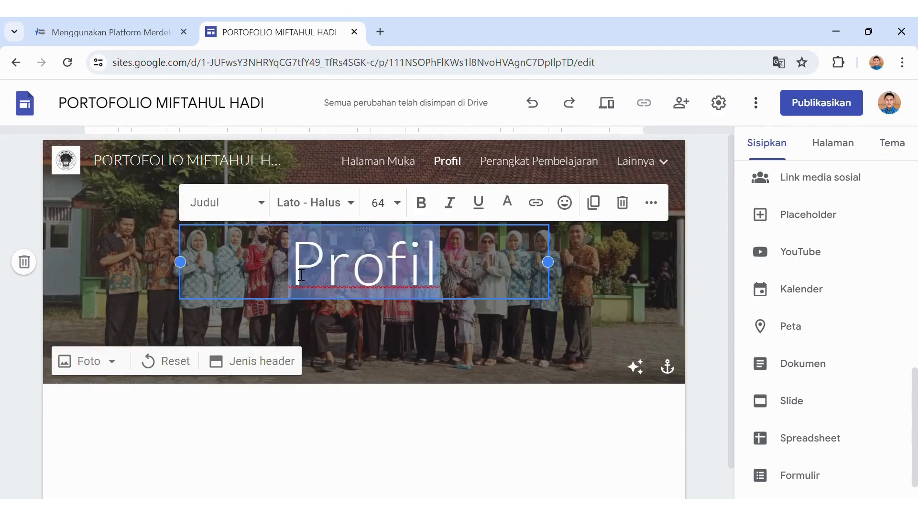
{"action": "left_click", "coordinate": [398, 206]}
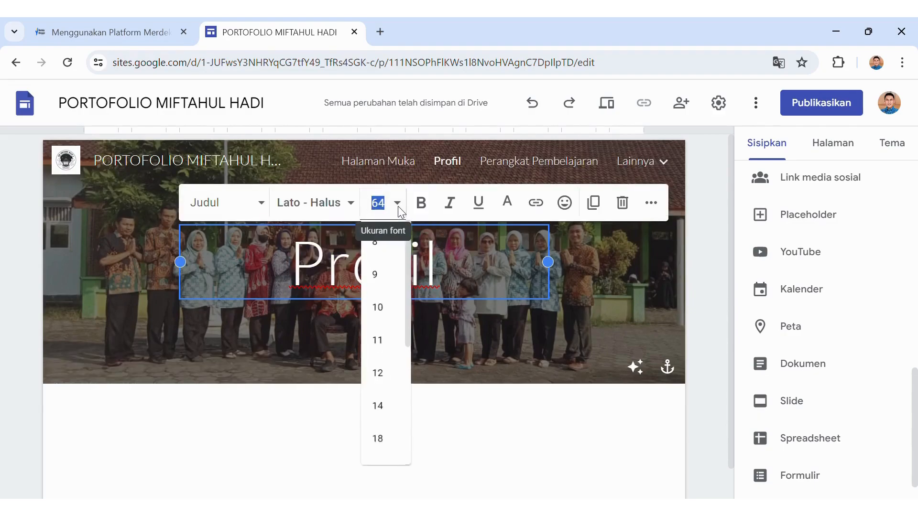
{"action": "left_click", "coordinate": [395, 448]}
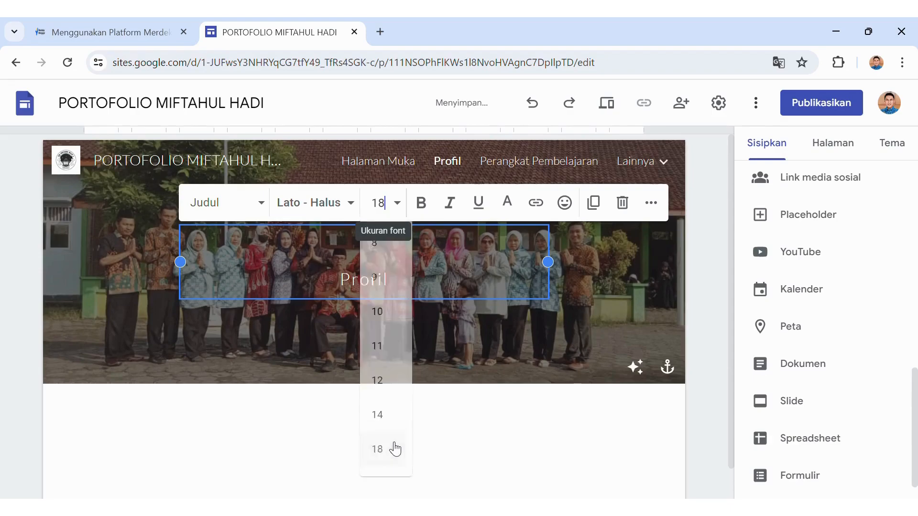
{"action": "left_click", "coordinate": [403, 203]}
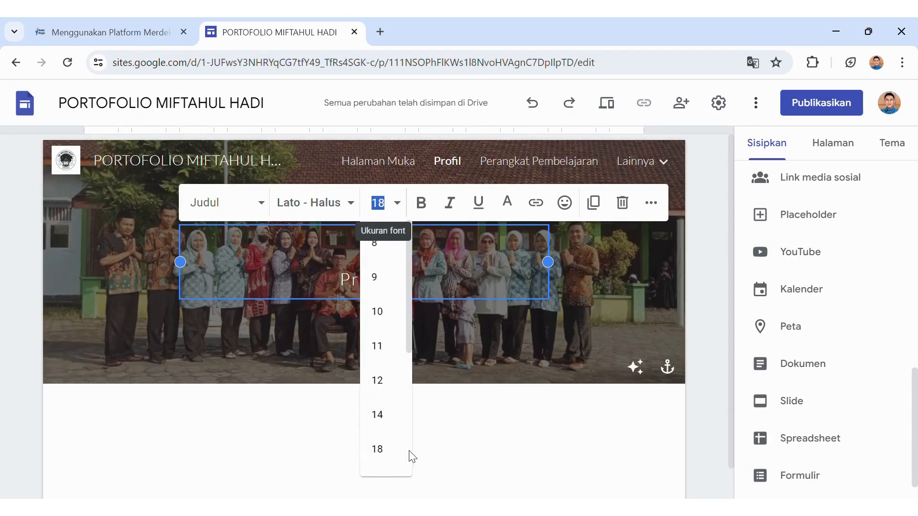
{"action": "scroll", "coordinate": [407, 453], "scroll_direction": "down", "scroll_amount": 5}
{"action": "left_click", "coordinate": [365, 271]}
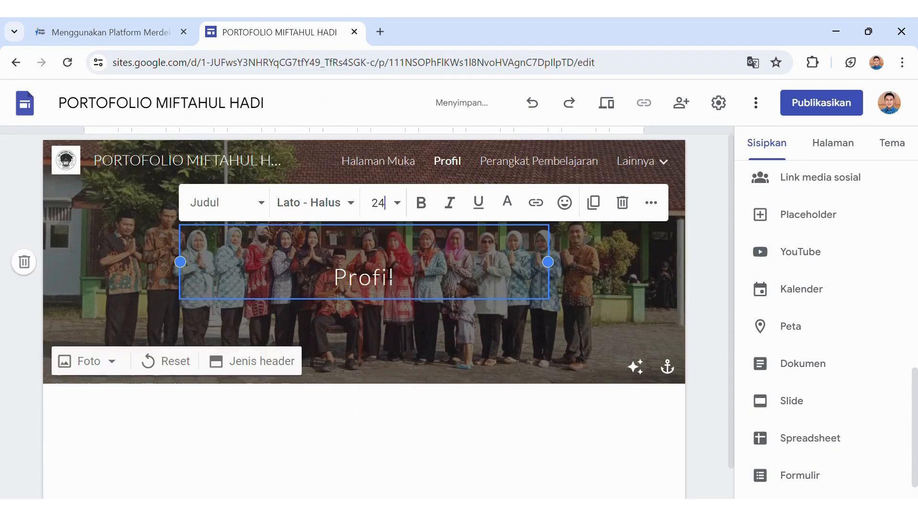
{"action": "left_click", "coordinate": [350, 203]}
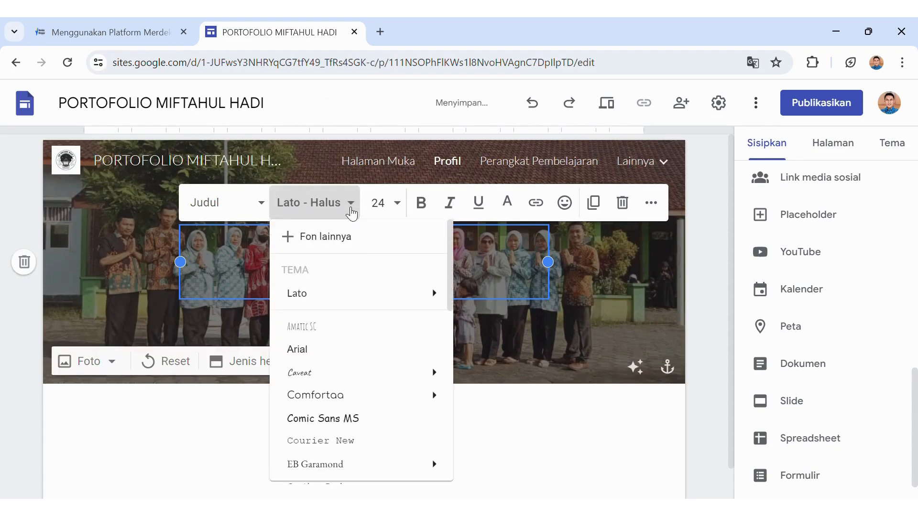
{"action": "left_click", "coordinate": [346, 396]}
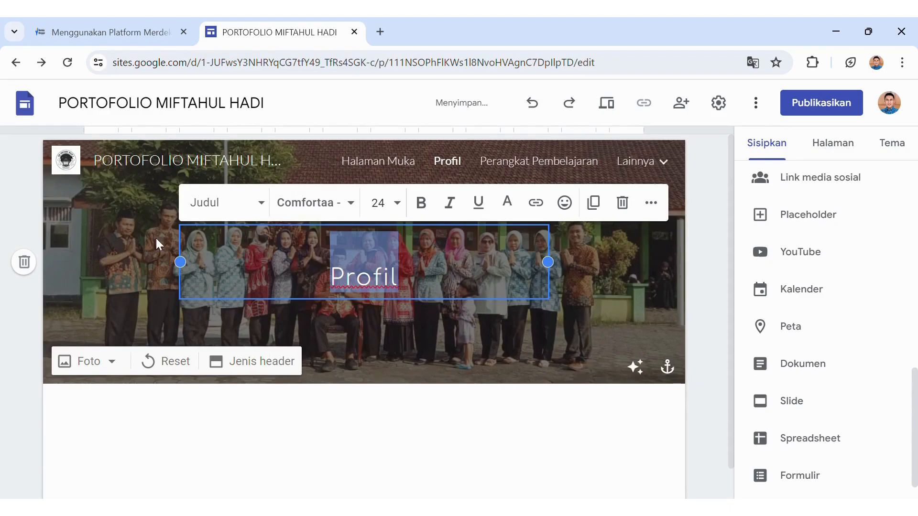
{"action": "left_click", "coordinate": [109, 277]}
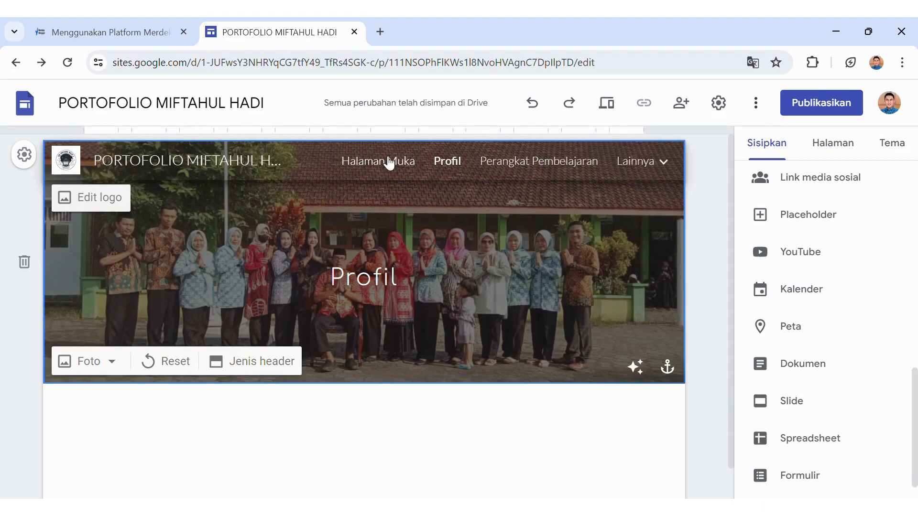
Upload the Festival Tunas Bahasa Ibu Tahun 2022 photo as the Profil header background.
{"action": "left_click", "coordinate": [111, 364]}
{"action": "left_click", "coordinate": [126, 403]}
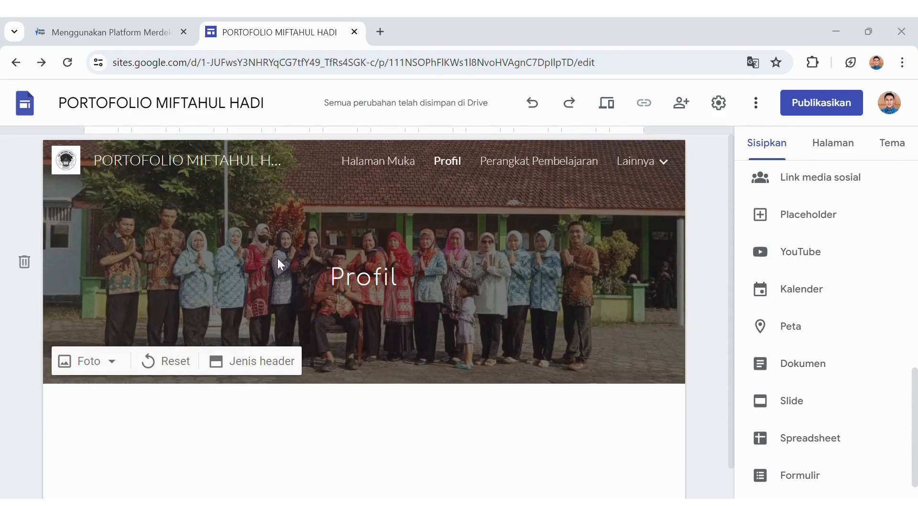
{"action": "left_click", "coordinate": [338, 337]}
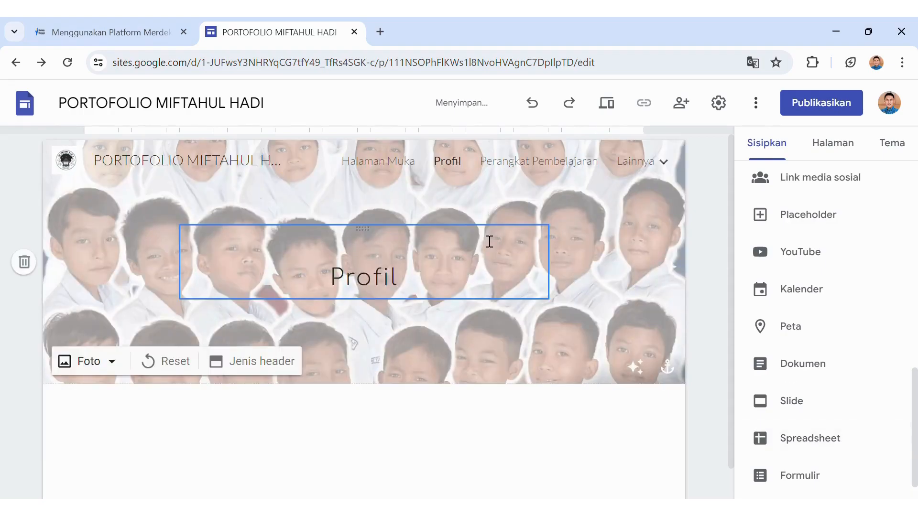
{"action": "left_click", "coordinate": [114, 361]}
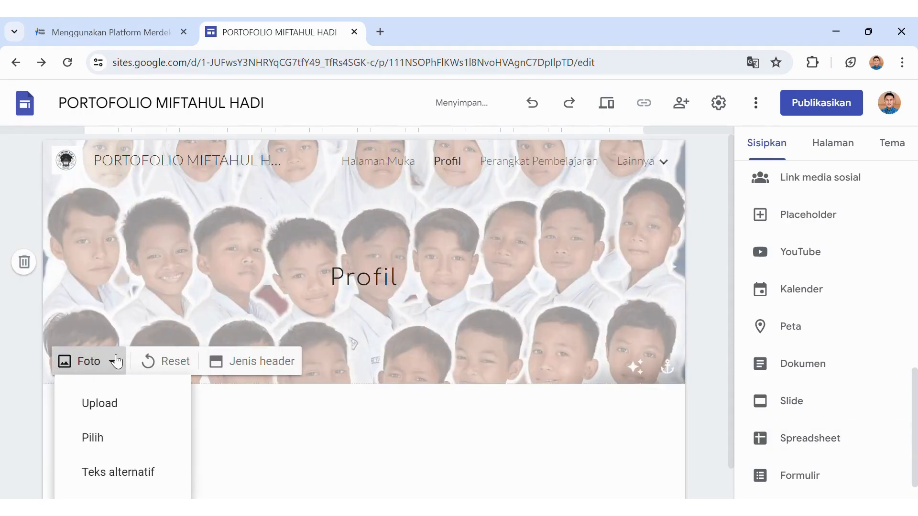
{"action": "left_click", "coordinate": [119, 403]}
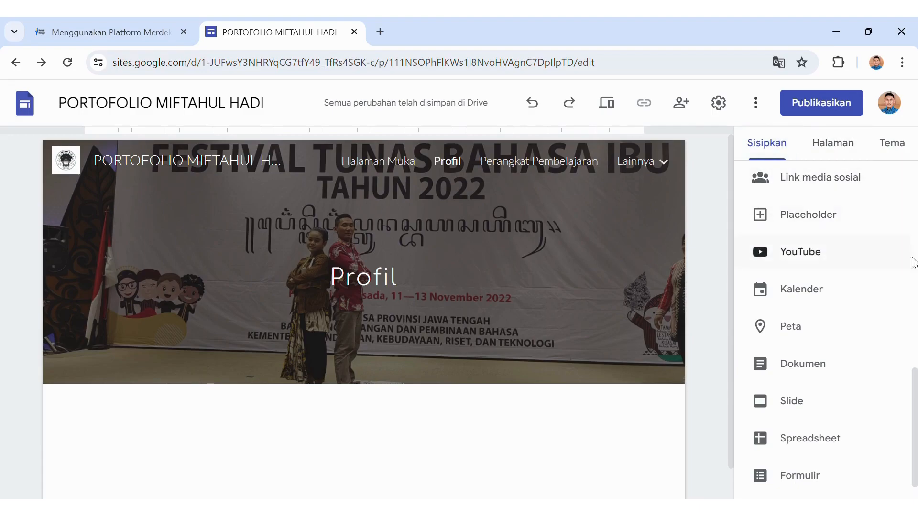
Add an image-and-text block with an uploaded teacher portrait shown at full, uncropped size.
{"action": "scroll", "coordinate": [915, 382], "scroll_direction": "up", "scroll_amount": 10}
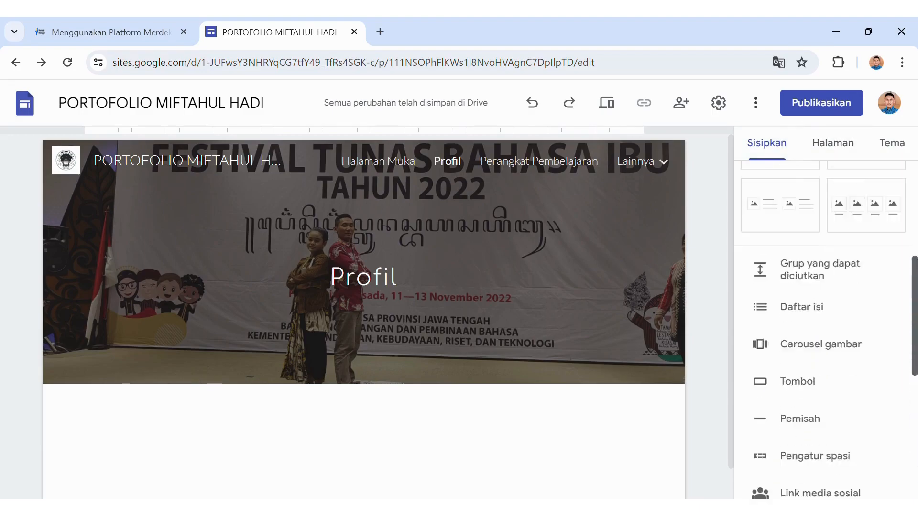
{"action": "left_click", "coordinate": [765, 305]}
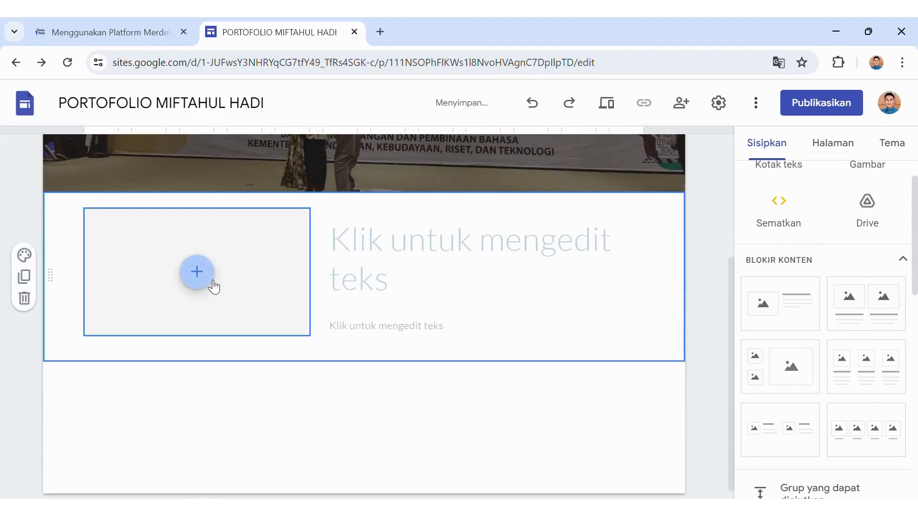
{"action": "left_click", "coordinate": [211, 283]}
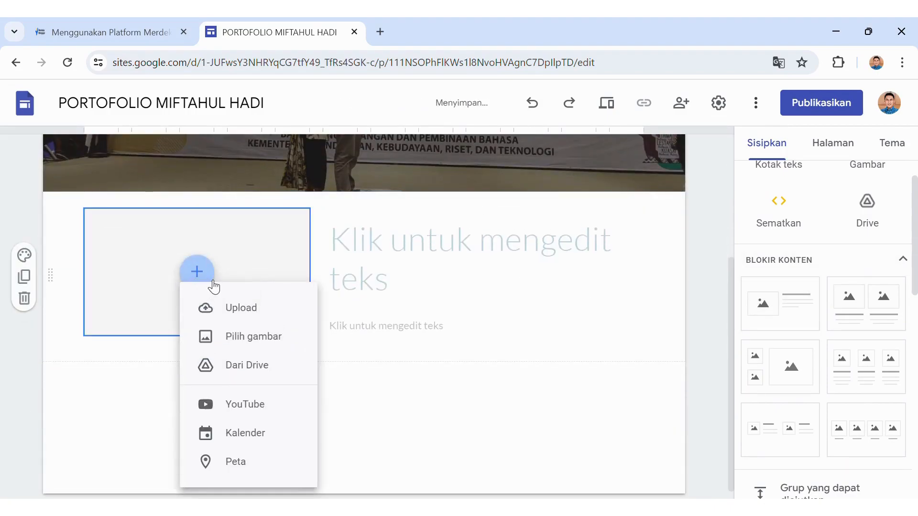
{"action": "left_click", "coordinate": [241, 309]}
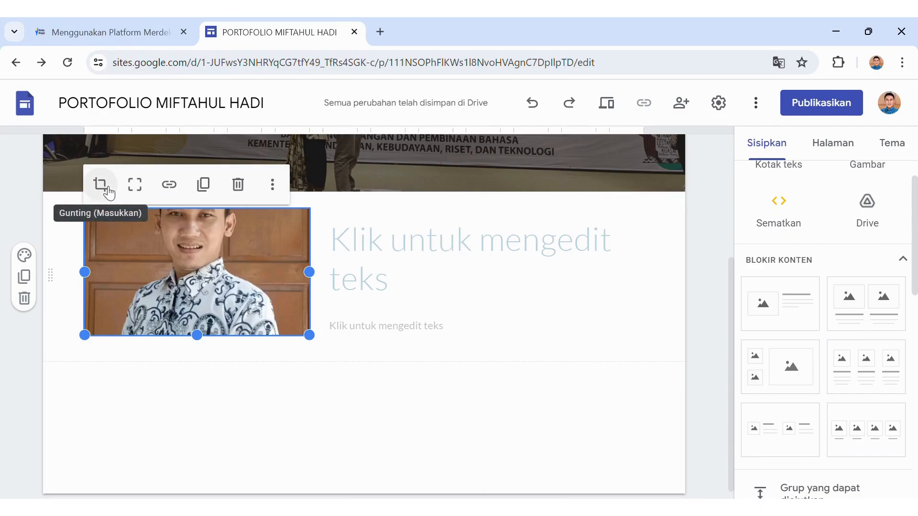
{"action": "left_click", "coordinate": [144, 193]}
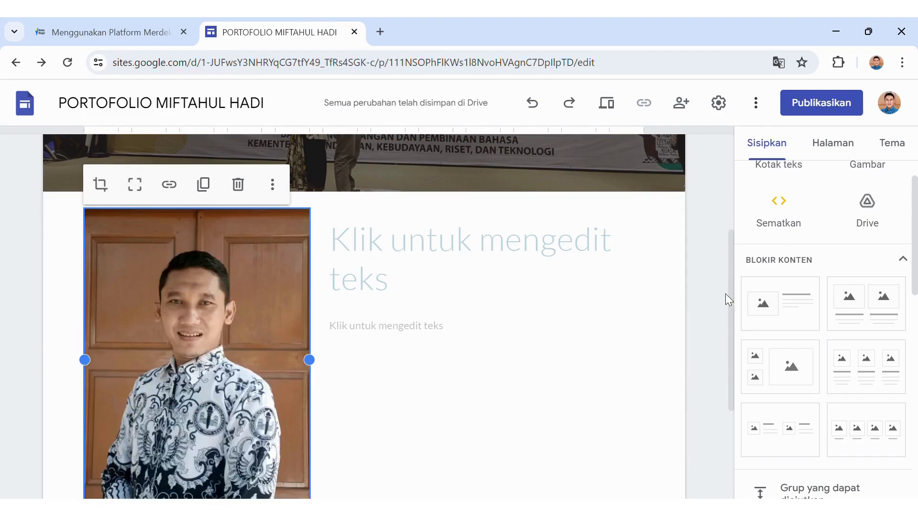
{"action": "scroll", "coordinate": [731, 289], "scroll_direction": "up", "scroll_amount": 1}
{"action": "mouse_move", "coordinate": [731, 285]}
{"action": "left_mouse_down"}
{"action": "mouse_move", "coordinate": [723, 389]}
{"action": "mouse_move", "coordinate": [724, 301]}
{"action": "left_mouse_up"}
Type the heading 'Profil', a Nama line with the teacher's name, and 'Instansi : SD Negeri Raji 1 Demak'.
{"action": "left_click", "coordinate": [463, 250]}
{"action": "type", "text": "Profil"}
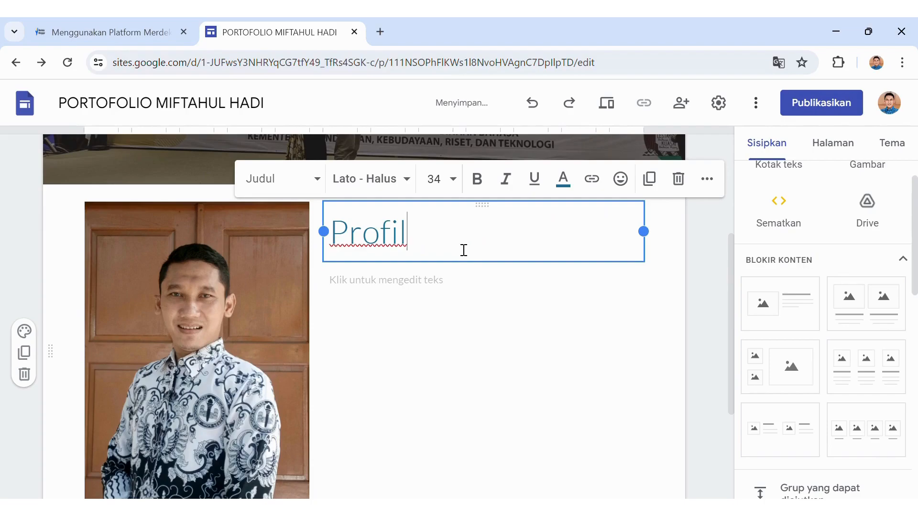
{"action": "key", "text": "Return"}
{"action": "type", "text": "N"}
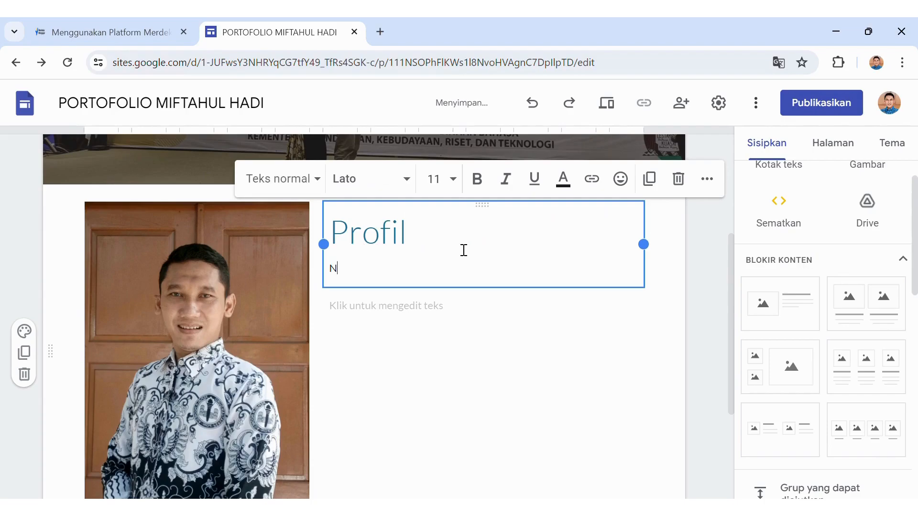
{"action": "type", "text": "ama : Miftahul Hadi, S.Pd"}
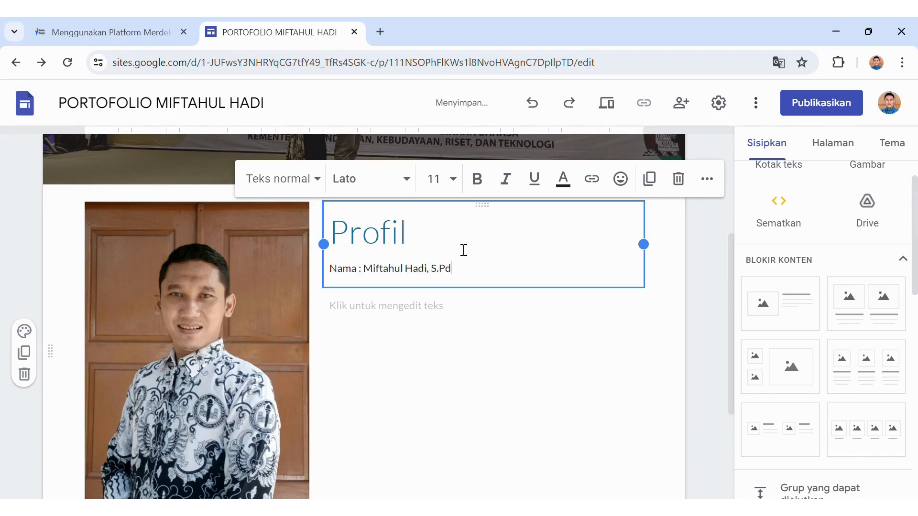
{"action": "type", "text": "."}
{"action": "key", "text": "Return"}
{"action": "type", "text": "In"}
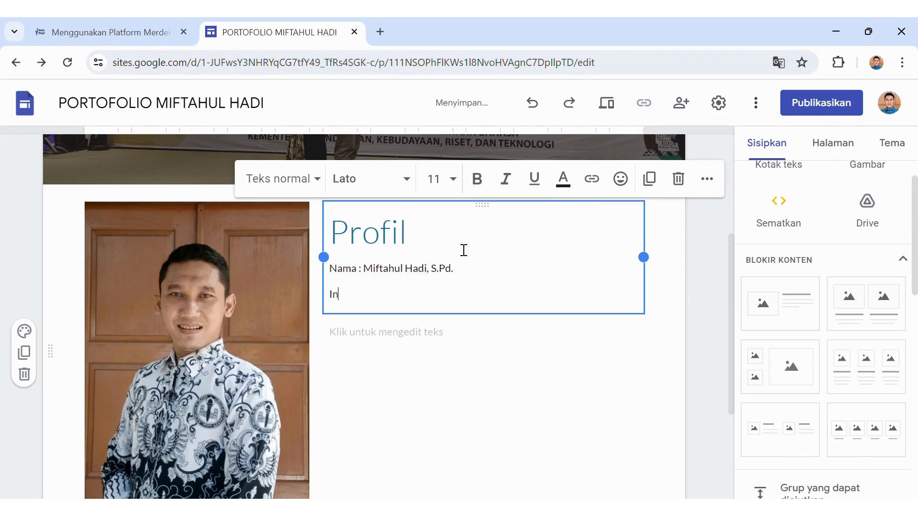
{"action": "type", "text": "stansi : SD"}
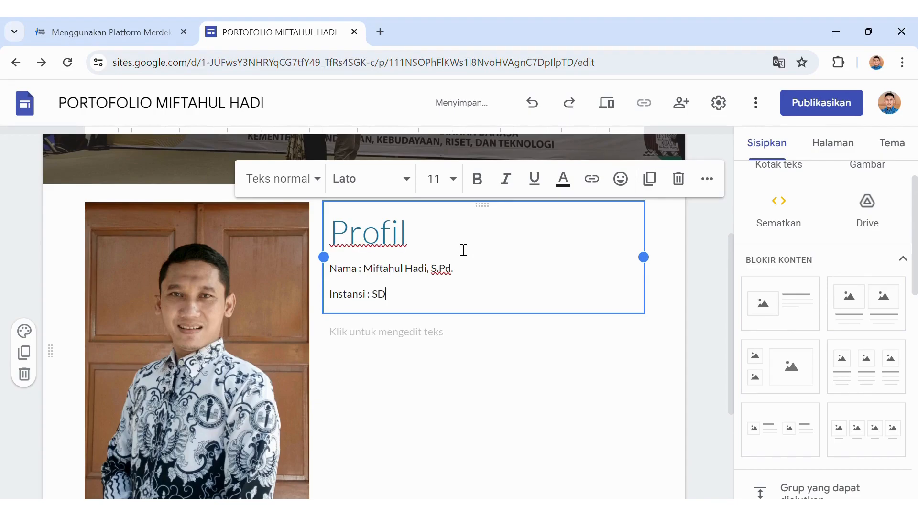
{"action": "type", "text": " Negeri raj"}
{"action": "key", "text": "BackSpace"}
{"action": "key", "text": "BackSpace"}
{"action": "key", "text": "BackSpace"}
{"action": "key", "text": "BackSpace"}
{"action": "key", "text": "BackSpace"}
{"action": "key", "text": "BackSpace"}
{"action": "type", "text": "Raji 1 Demak"}
Add a NIP line with the employee ID number, then empty 'No Wa :' and 'Surel' labels.
{"action": "key", "text": "Return"}
{"action": "type", "text": "NIP"}
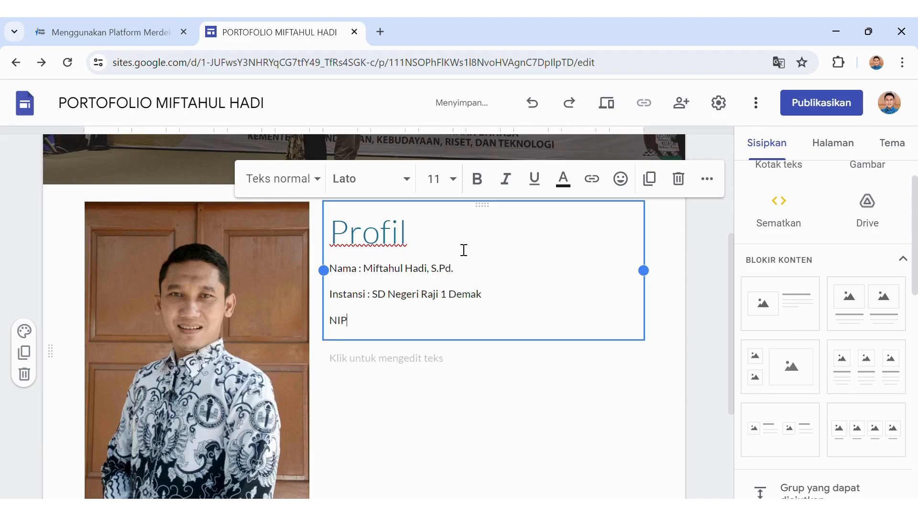
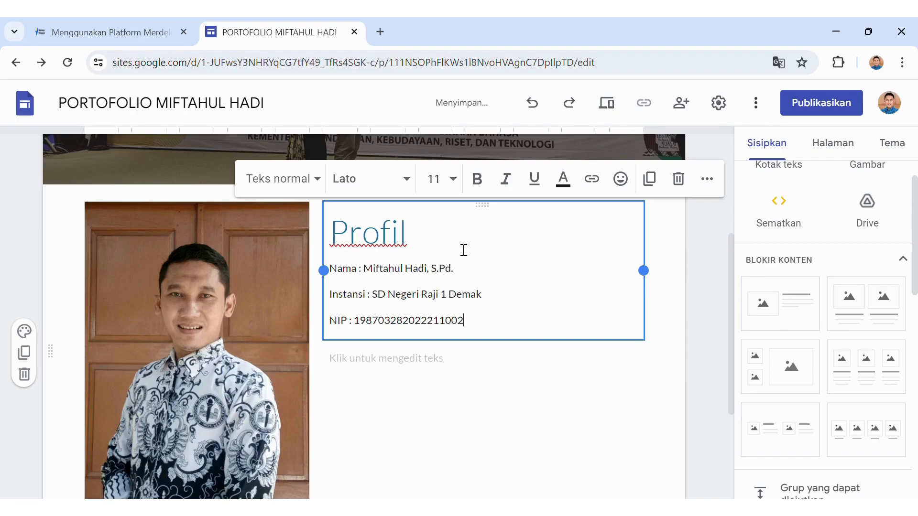
{"action": "key", "text": "Return"}
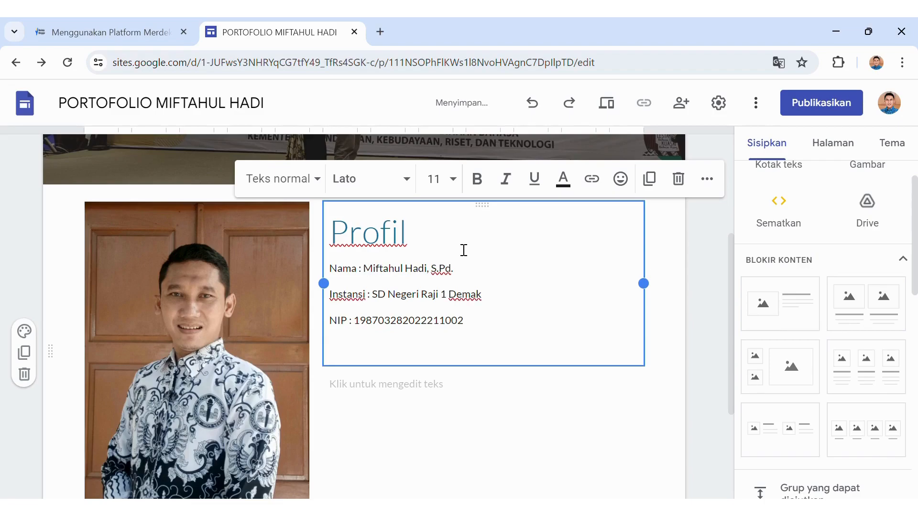
{"action": "type", "text": "No Wa :"}
{"action": "key", "text": "Return"}
{"action": "type", "text": "Sud"}
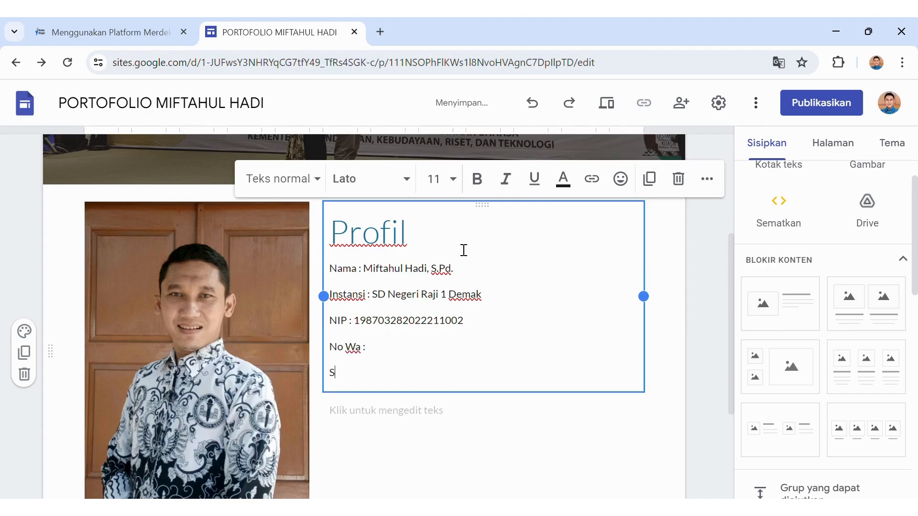
{"action": "key", "text": "BackSpace"}
{"action": "type", "text": "rel :"}
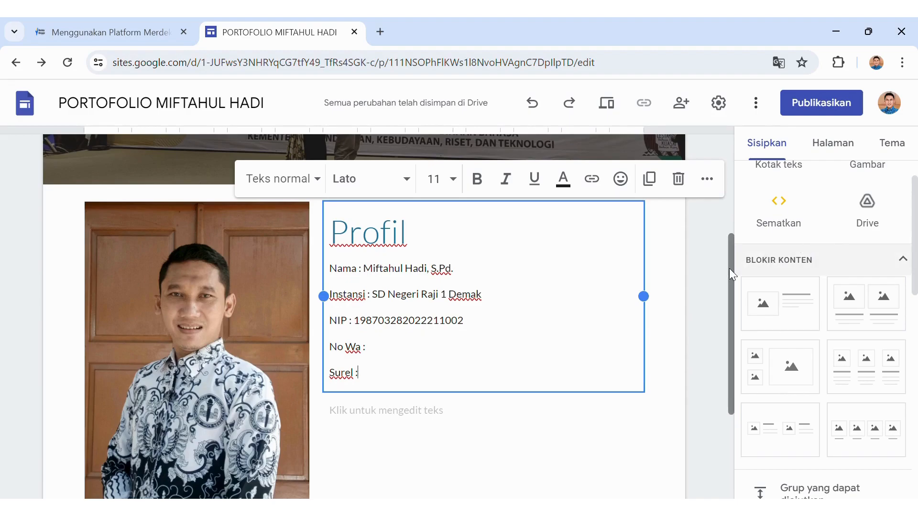
{"action": "scroll", "coordinate": [728, 265], "scroll_direction": "up", "scroll_amount": 4}
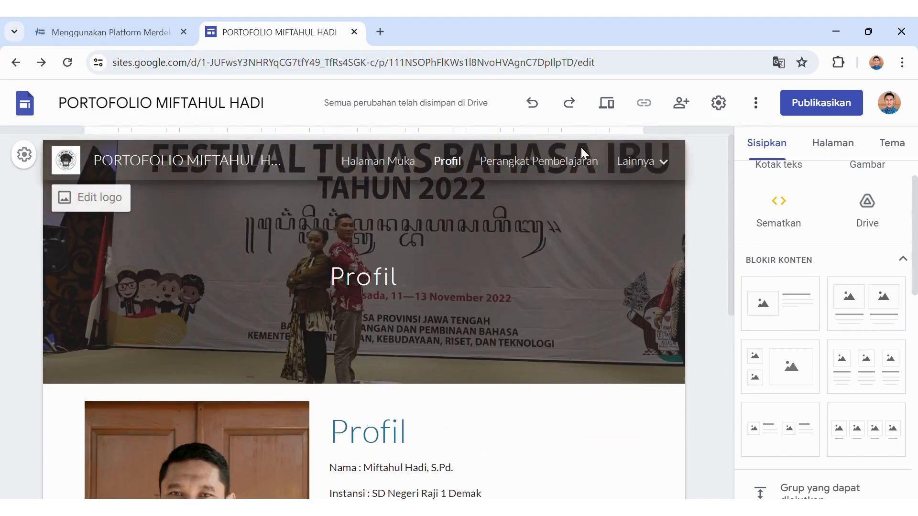
On the Perangkat Pembelajaran page, set the header title to size 24 in Comic Sans MS.
{"action": "left_click", "coordinate": [584, 162]}
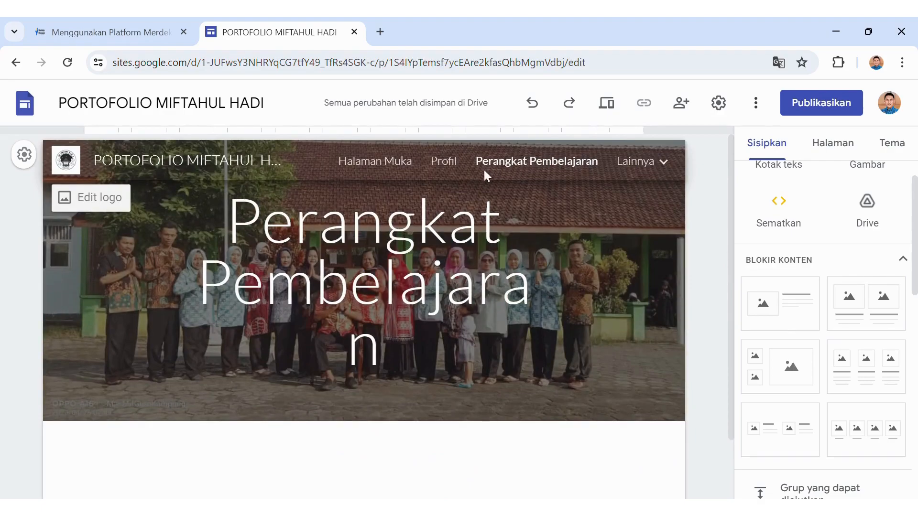
{"action": "triple_click", "coordinate": [384, 313]}
{"action": "left_click_drag", "start_coordinate": [384, 313], "coordinate": [406, 352]}
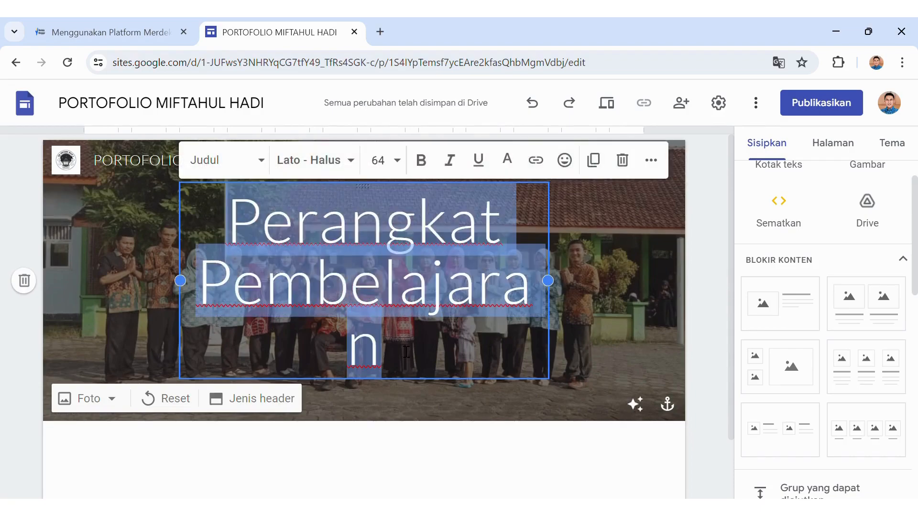
{"action": "left_click", "coordinate": [397, 165]}
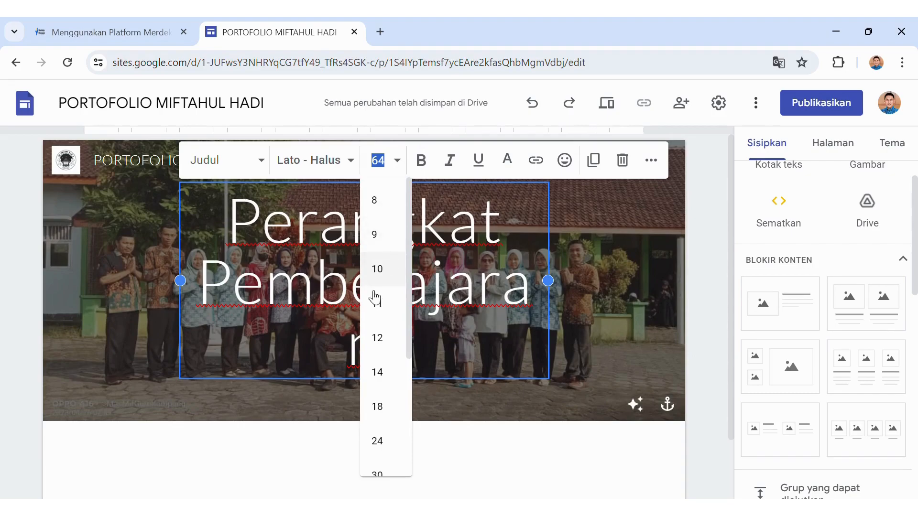
{"action": "left_click", "coordinate": [390, 436]}
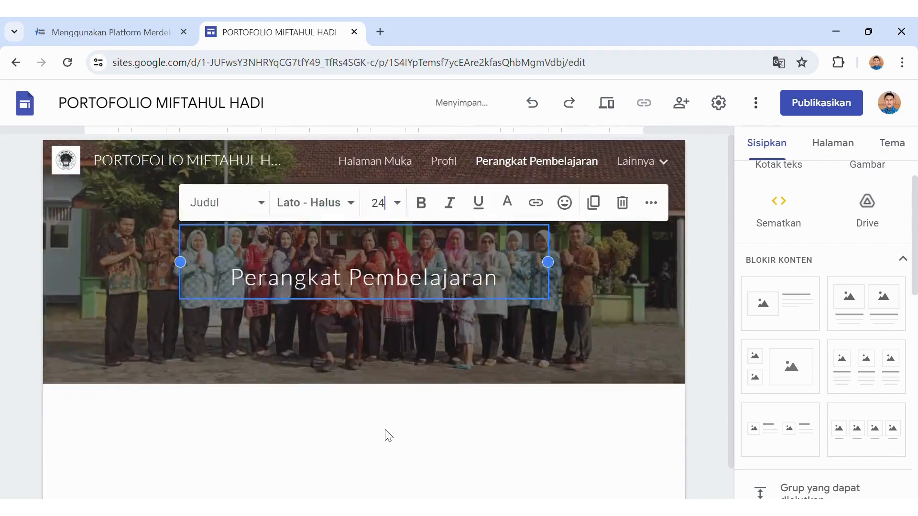
{"action": "left_click", "coordinate": [353, 204]}
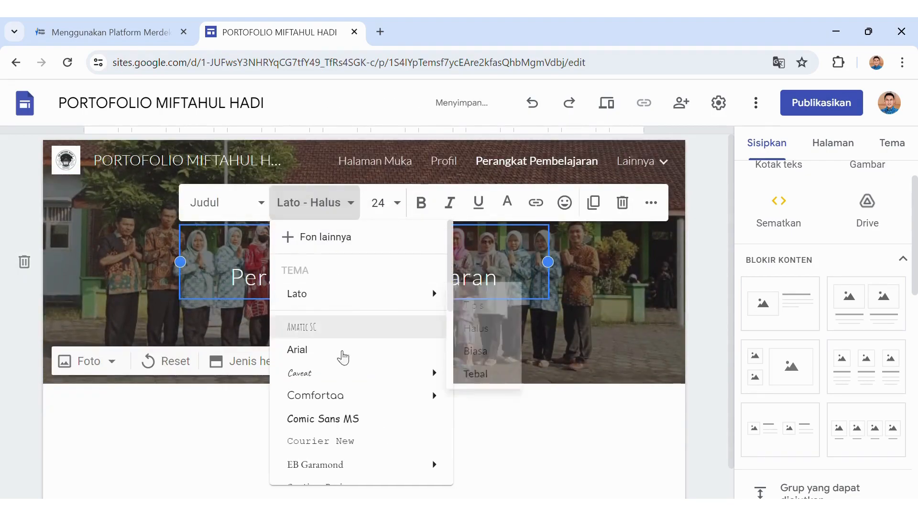
{"action": "left_click", "coordinate": [354, 424]}
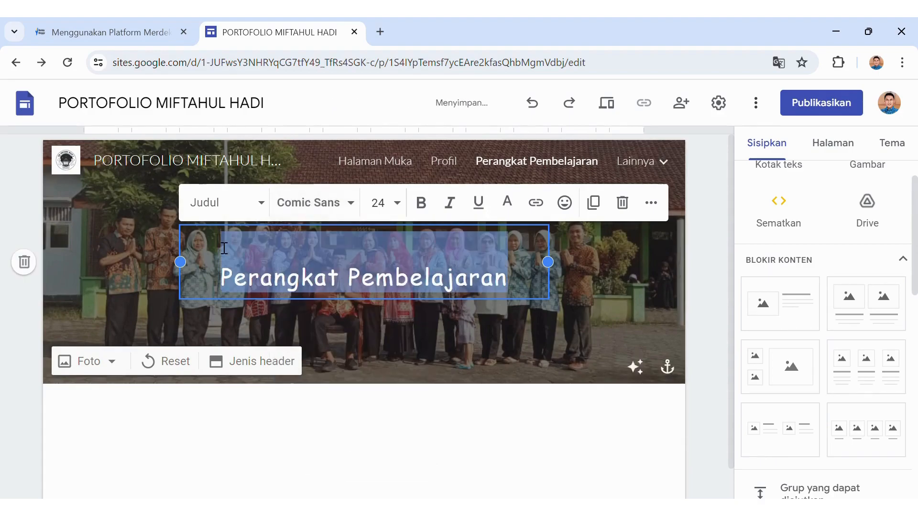
Upload the November 2023 Kota Semarang group photo as the Perangkat Pembelajaran header background.
{"action": "left_click", "coordinate": [100, 362]}
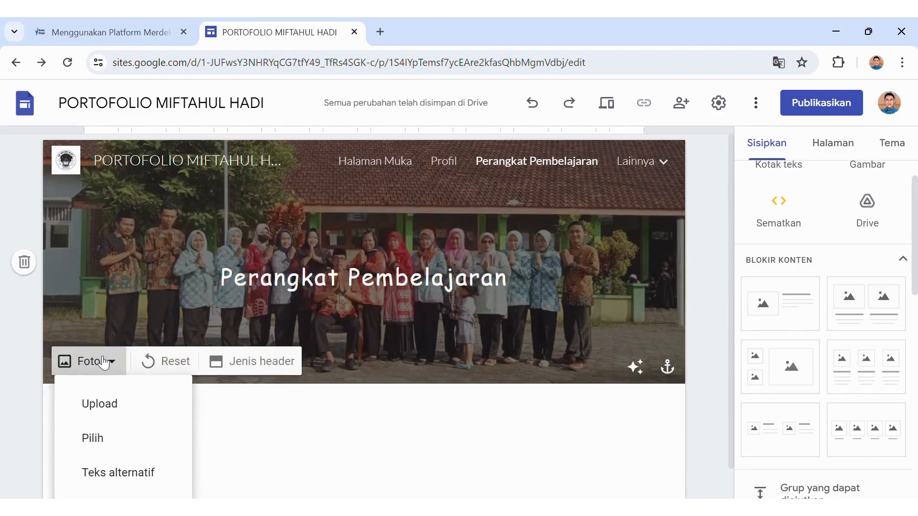
{"action": "left_click", "coordinate": [106, 403]}
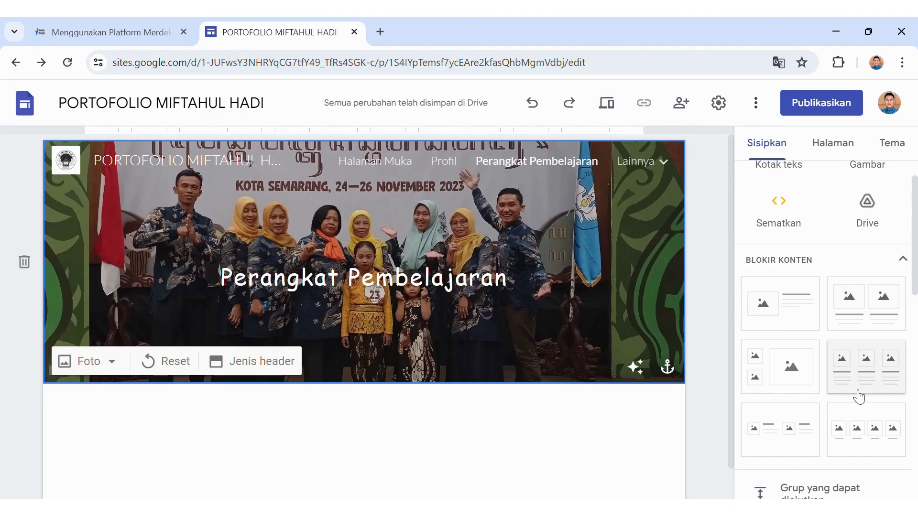
Insert a three-column image-and-text block and choose Dari Drive for its first column.
{"action": "left_click", "coordinate": [875, 386]}
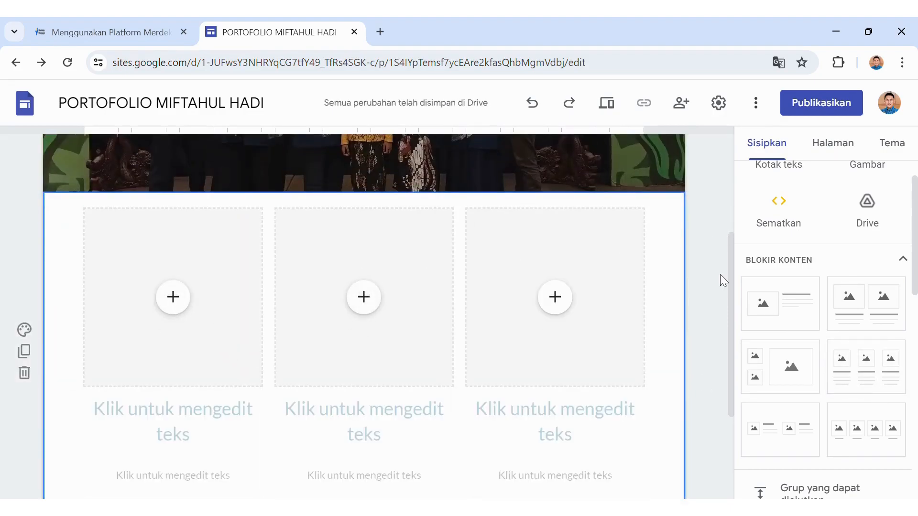
{"action": "left_click_drag", "start_coordinate": [730, 251], "coordinate": [722, 272]}
{"action": "left_click", "coordinate": [172, 283]}
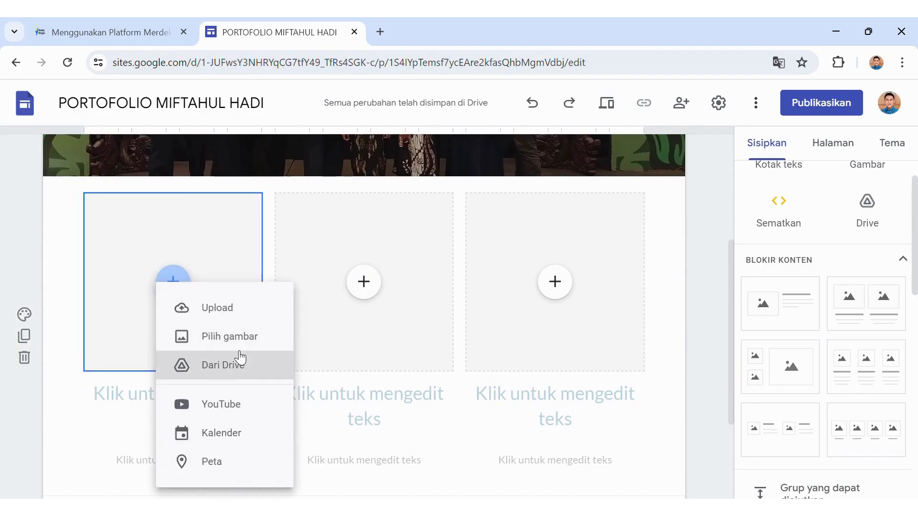
{"action": "left_click", "coordinate": [225, 313]}
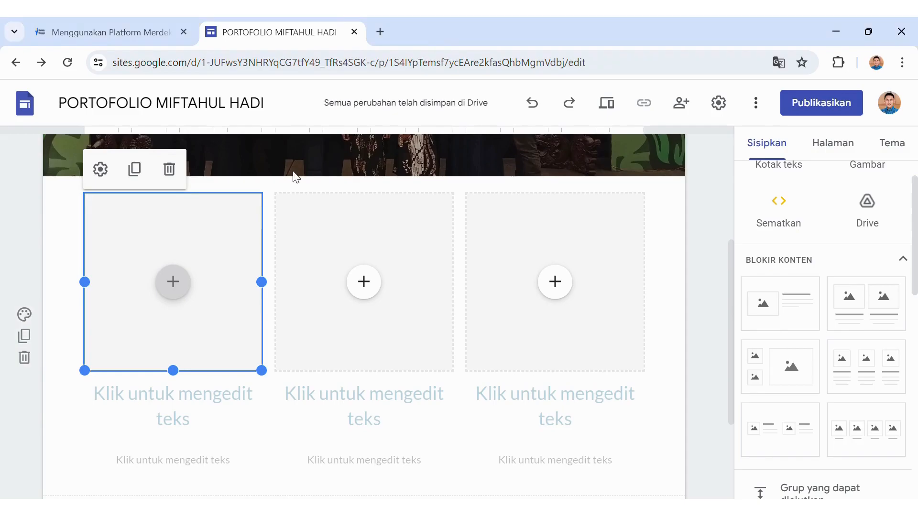
{"action": "left_click", "coordinate": [186, 287]}
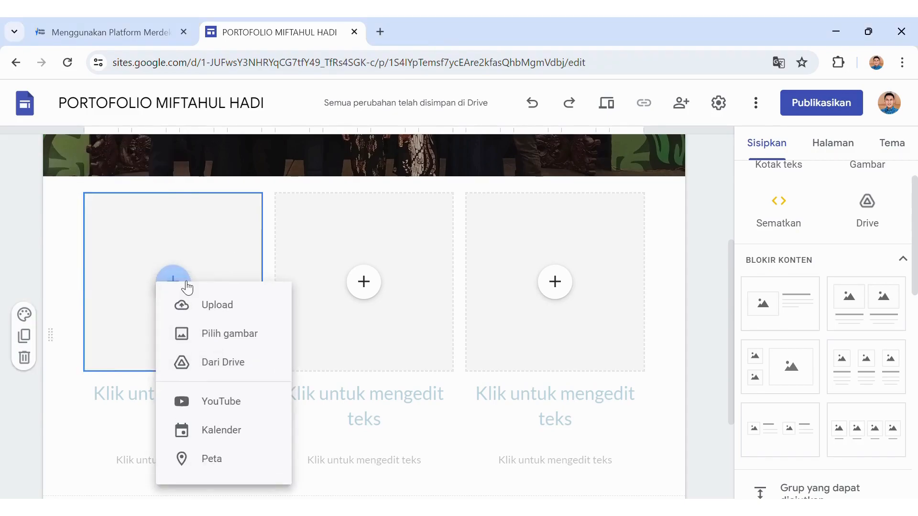
{"action": "left_click", "coordinate": [236, 366]}
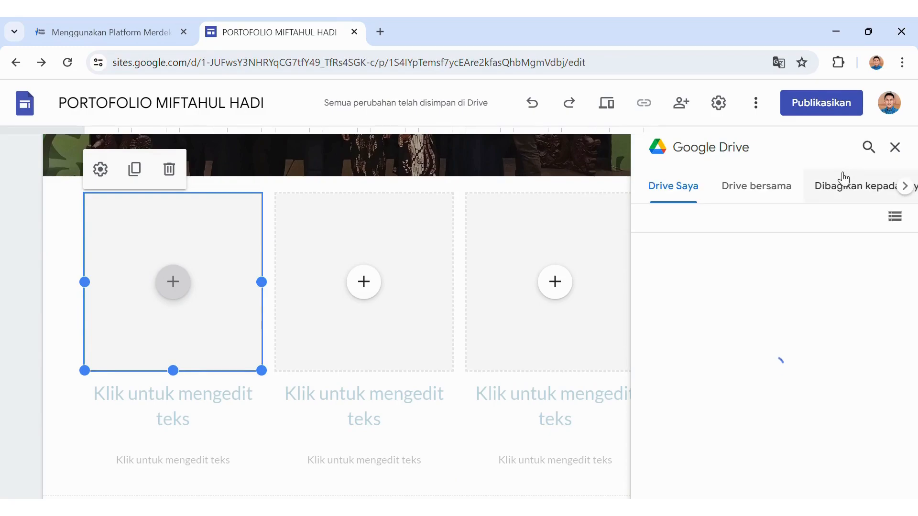
Search Drive for 'modul ajar' and embed the MODUL AJAR document in the first column.
{"action": "left_click", "coordinate": [868, 148]}
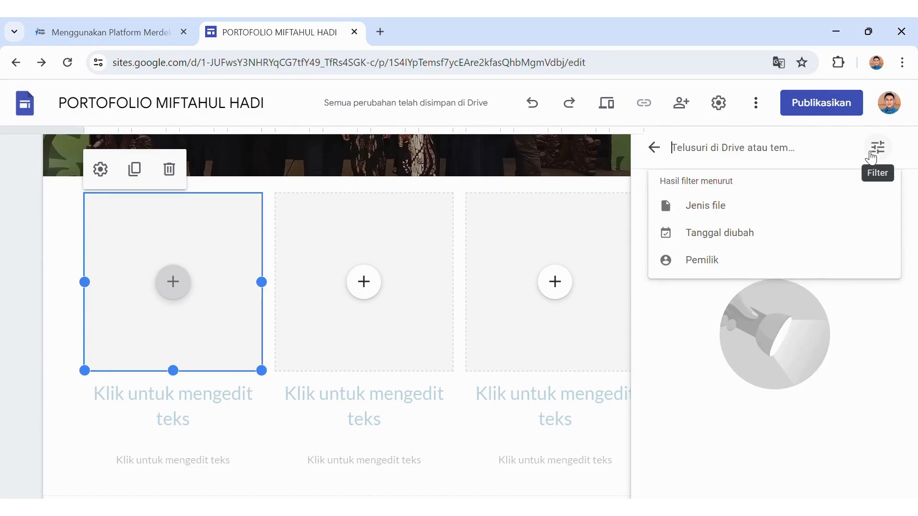
{"action": "type", "text": "mo"}
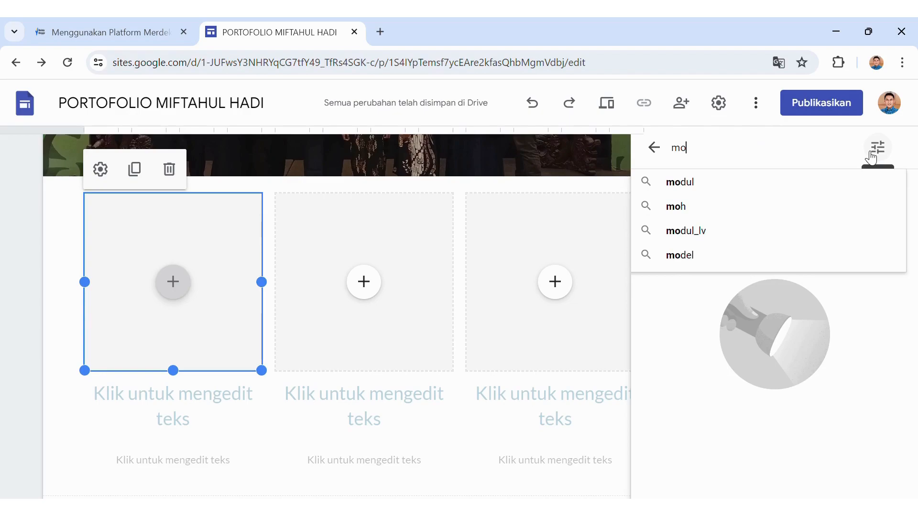
{"action": "type", "text": "dul ajar"}
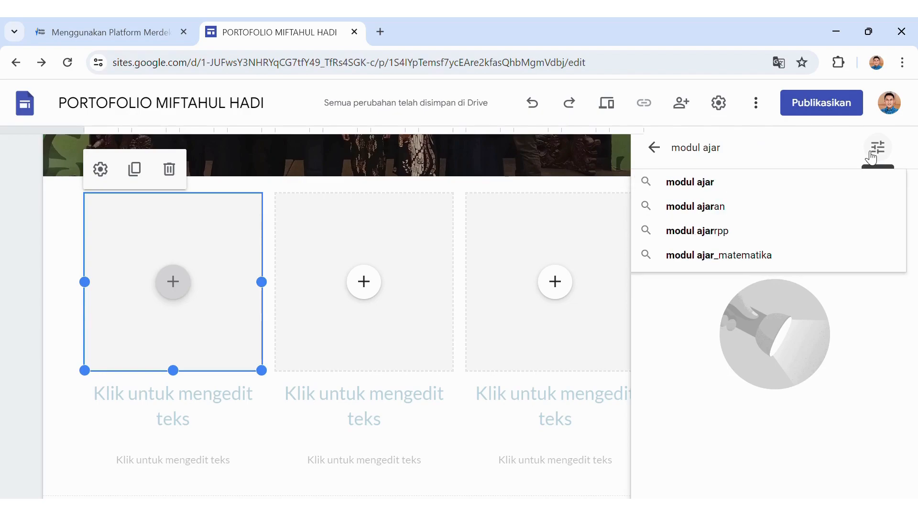
{"action": "left_click", "coordinate": [799, 182]}
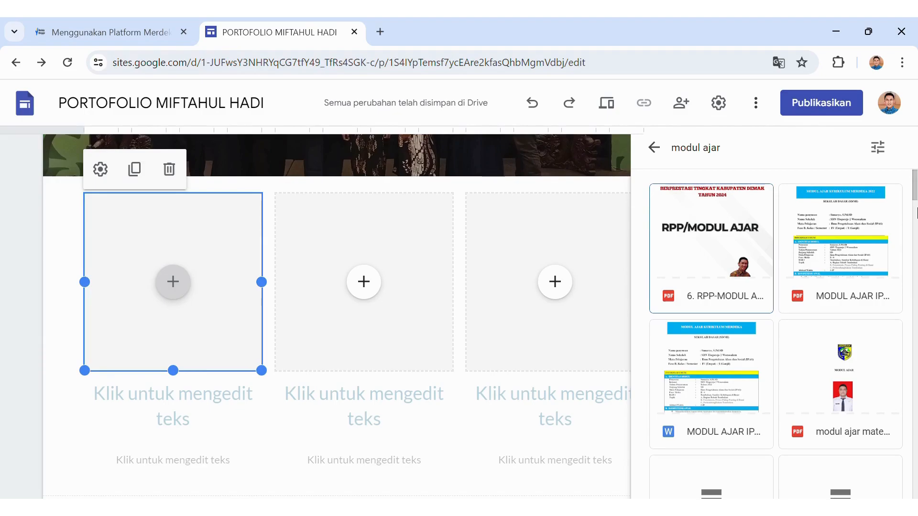
{"action": "left_click", "coordinate": [917, 213]}
{"action": "left_click_drag", "start_coordinate": [917, 213], "coordinate": [917, 183]}
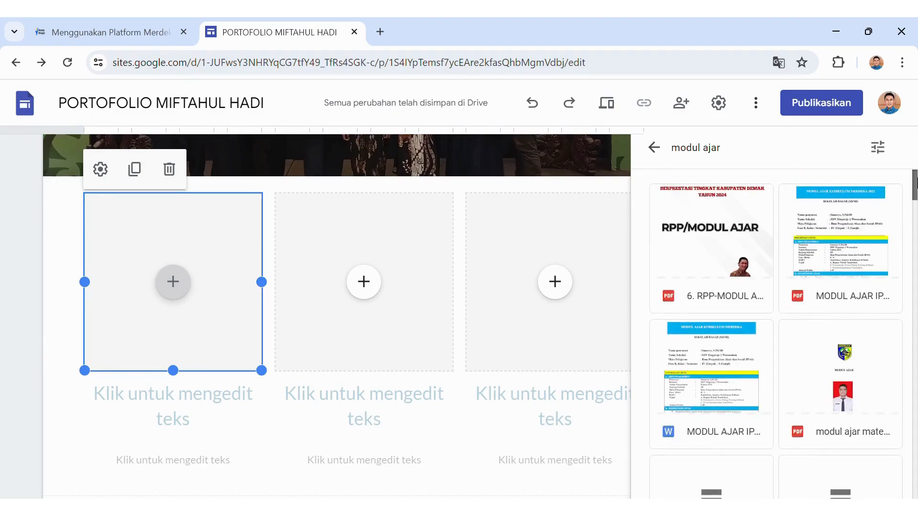
{"action": "left_click", "coordinate": [863, 241]}
{"action": "left_click", "coordinate": [876, 474]}
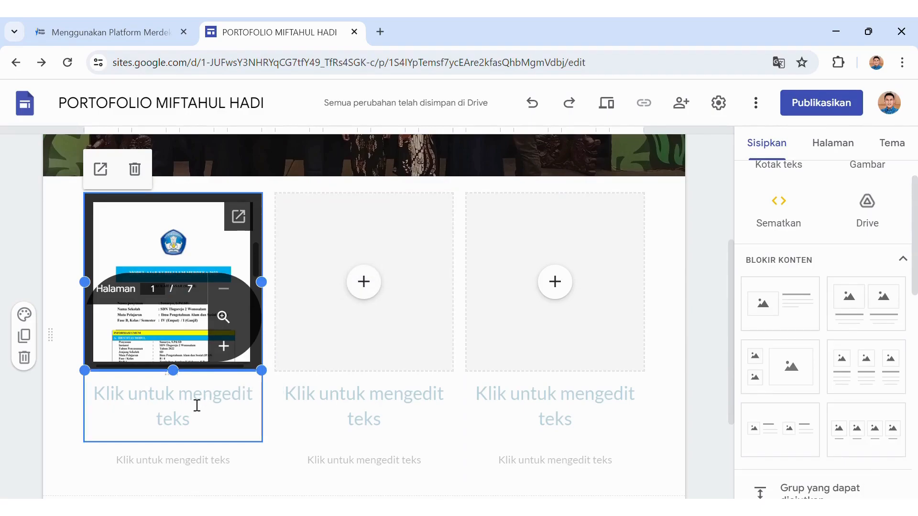
{"action": "left_click_drag", "start_coordinate": [733, 279], "coordinate": [729, 157]}
Show the Lainnya navigation menu listing Data Kelas, Pengembangan Diri and Publikasi.
{"action": "scroll", "coordinate": [721, 180], "scroll_direction": "down", "scroll_amount": 2}
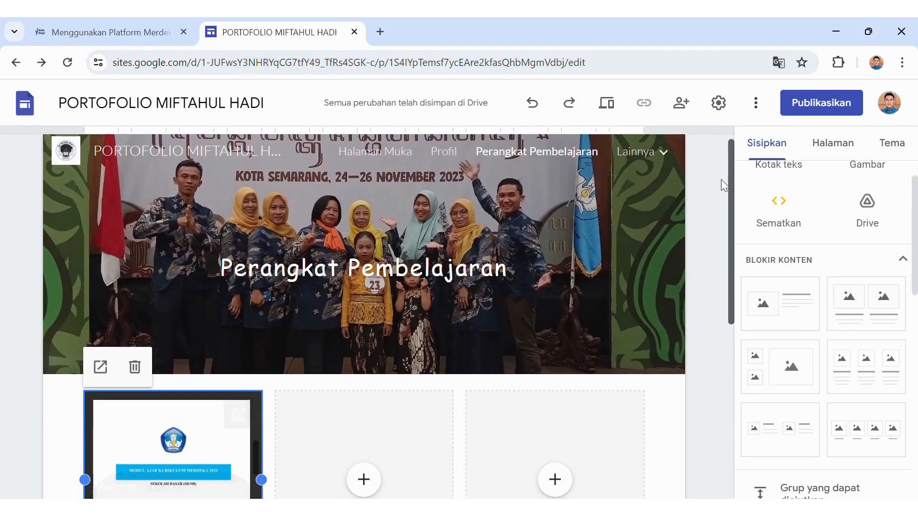
{"action": "scroll", "coordinate": [719, 192], "scroll_direction": "up", "scroll_amount": 2}
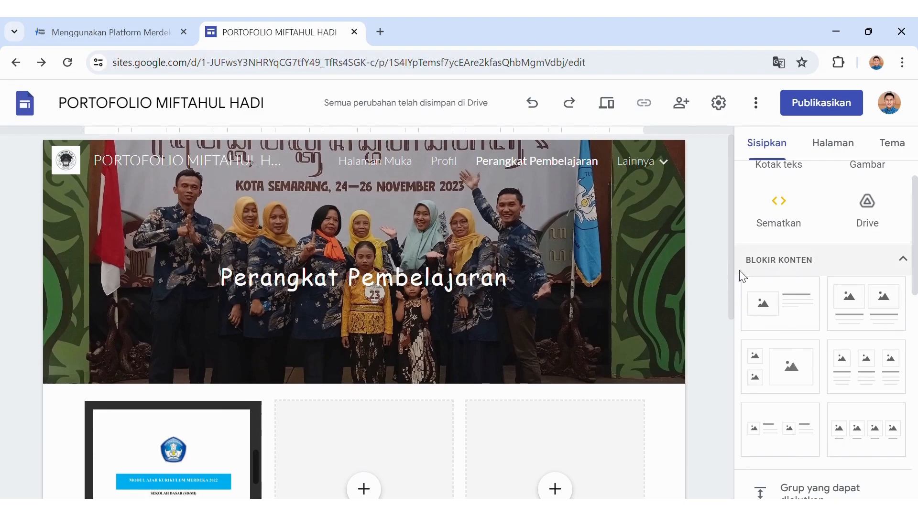
{"action": "mouse_move", "coordinate": [600, 244]}
{"action": "mouse_move", "coordinate": [536, 172]}
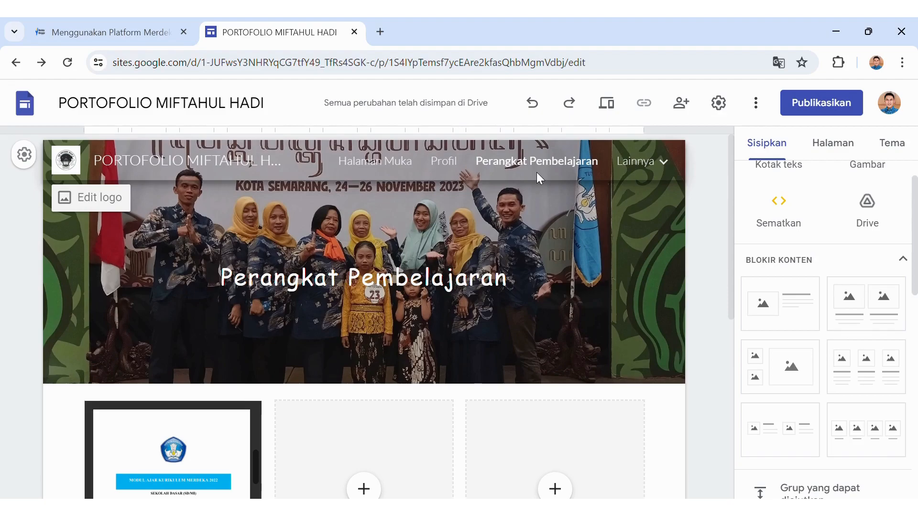
{"action": "mouse_move", "coordinate": [636, 162]}
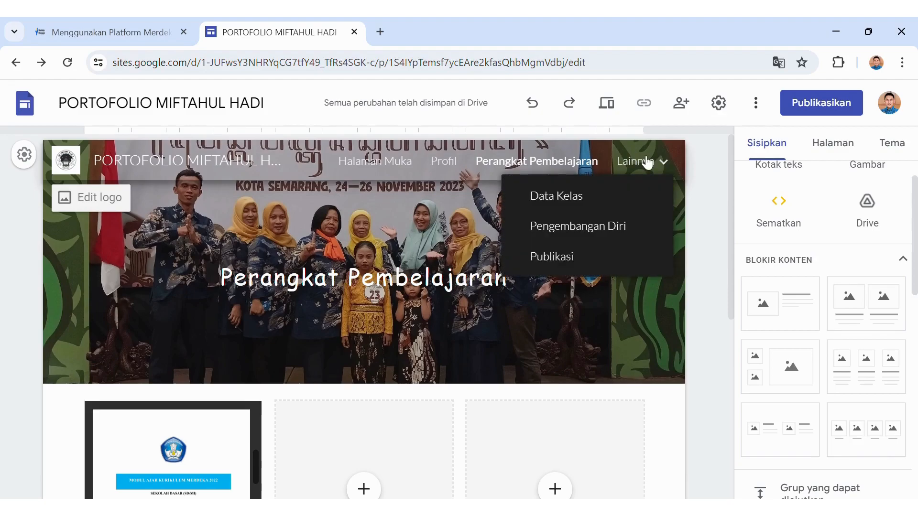
Go to the Data Kelas page and restyle its header title as Comfortaa, size 36.
{"action": "left_click", "coordinate": [598, 202]}
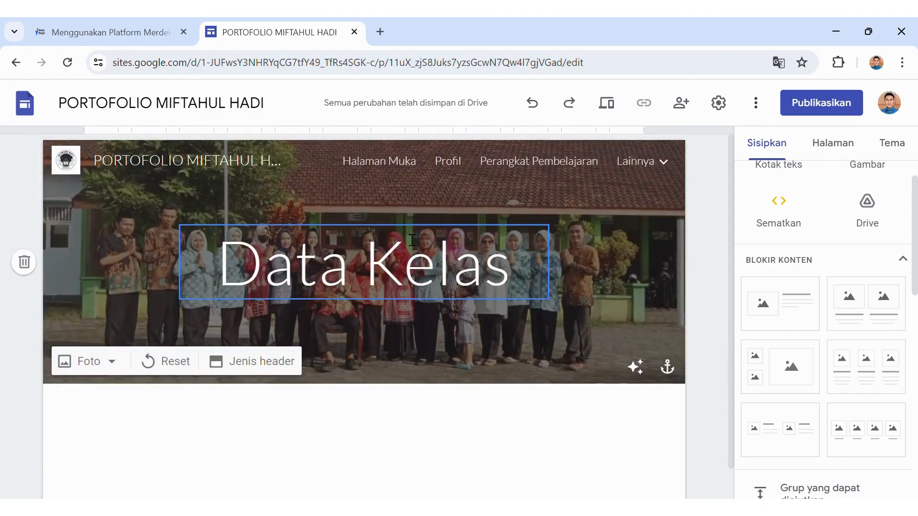
{"action": "left_click_drag", "start_coordinate": [217, 282], "coordinate": [529, 302]}
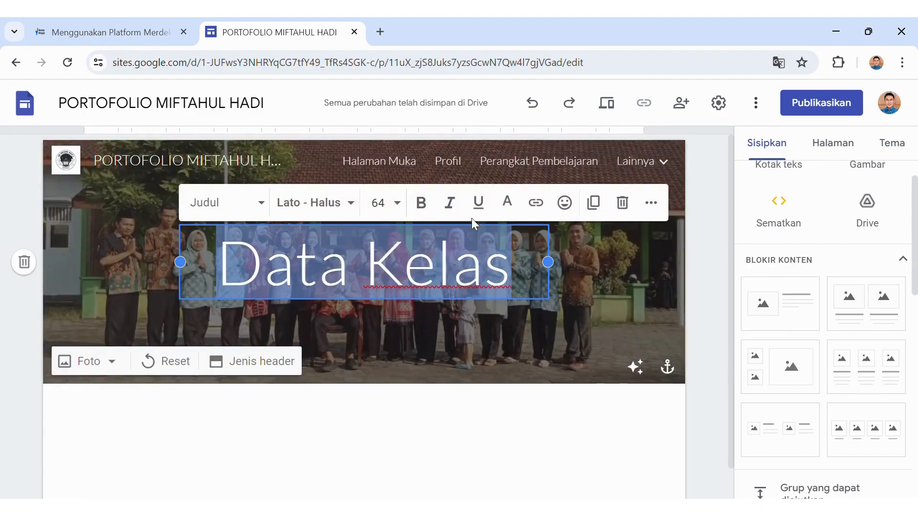
{"action": "left_click", "coordinate": [400, 206]}
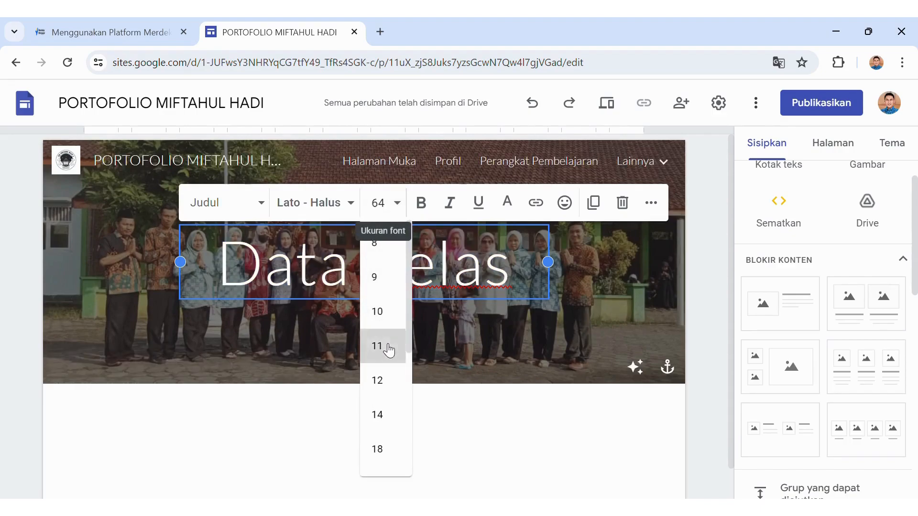
{"action": "left_click", "coordinate": [382, 346]}
{"action": "left_click", "coordinate": [380, 204]}
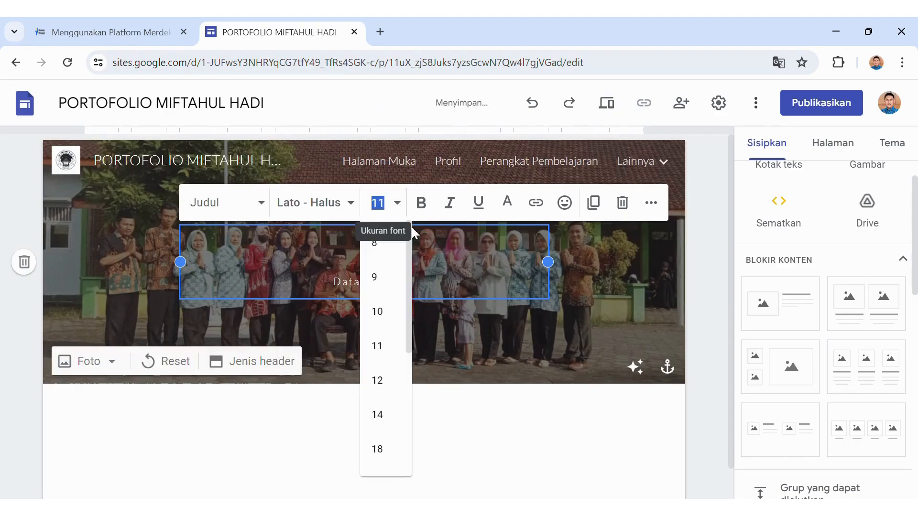
{"action": "left_click_drag", "start_coordinate": [409, 306], "coordinate": [411, 382]}
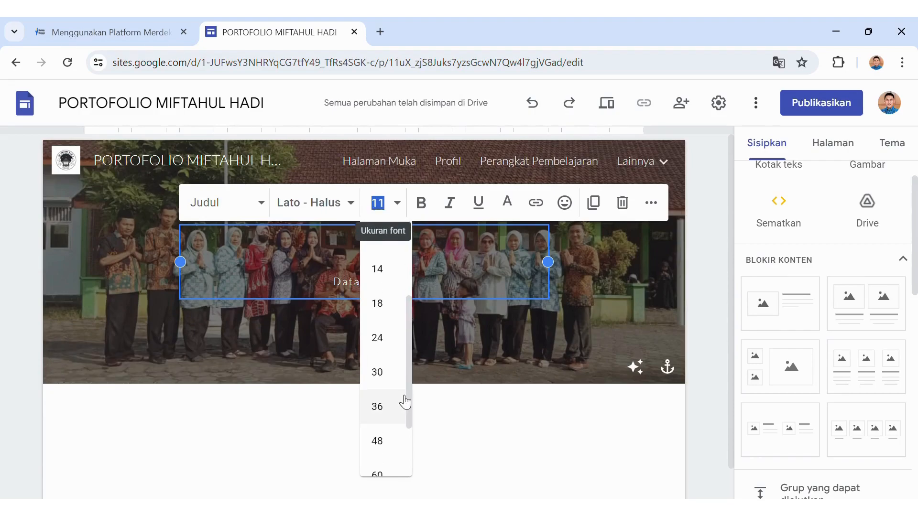
{"action": "left_click", "coordinate": [405, 403]}
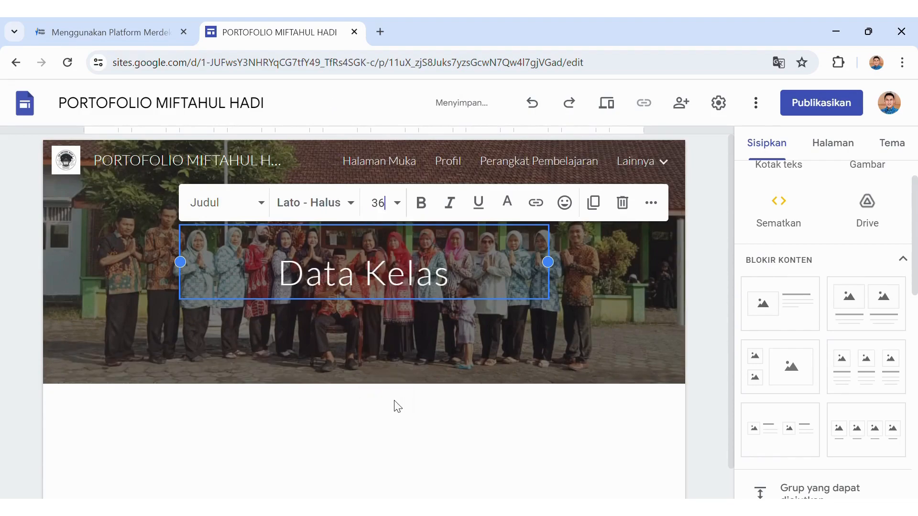
{"action": "left_click", "coordinate": [351, 210]}
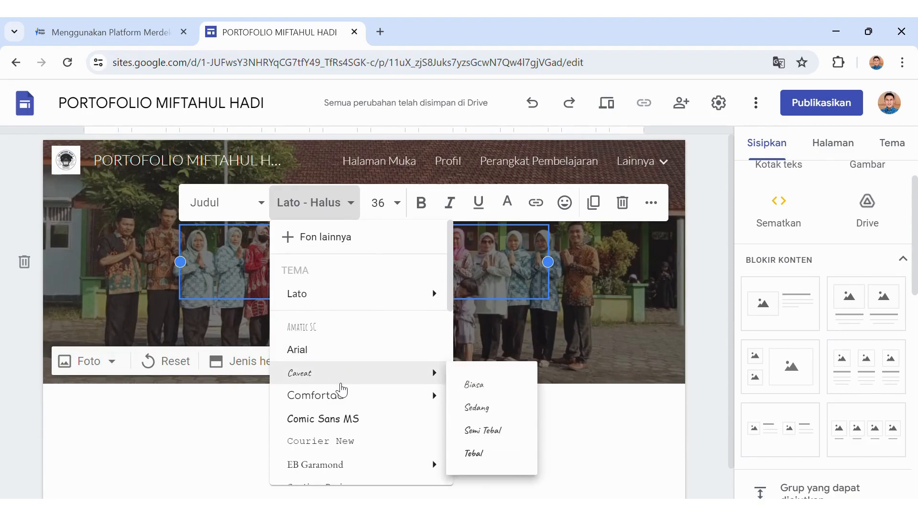
{"action": "left_click", "coordinate": [343, 395]}
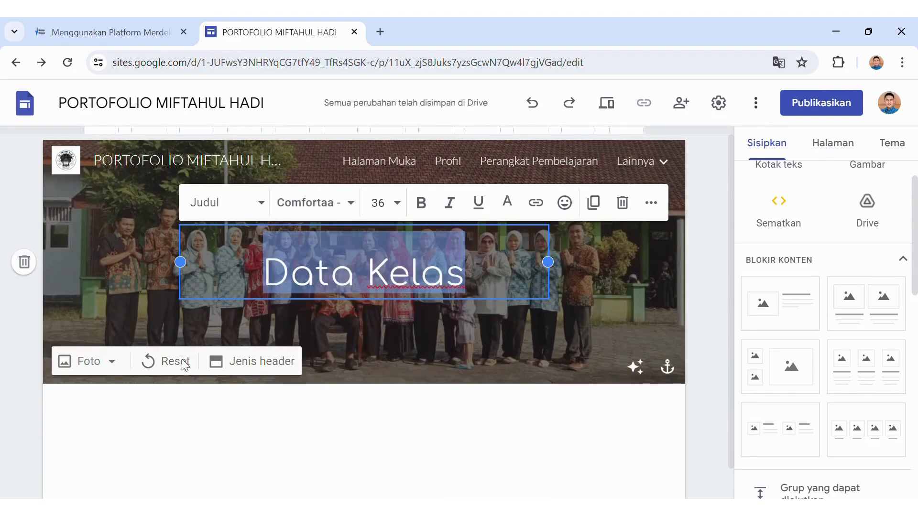
{"action": "left_click", "coordinate": [112, 362]}
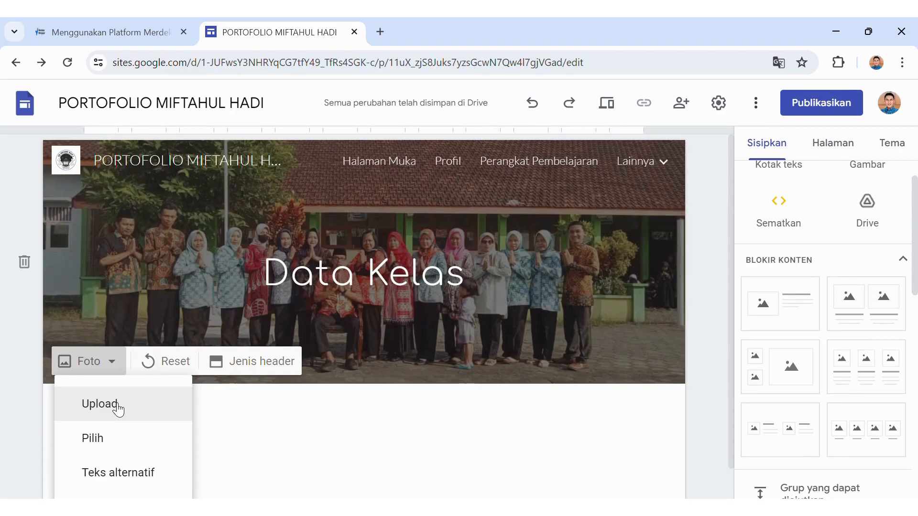
Upload an outdoor flag-ceremony photo as the Data Kelas header background.
{"action": "left_click", "coordinate": [117, 406]}
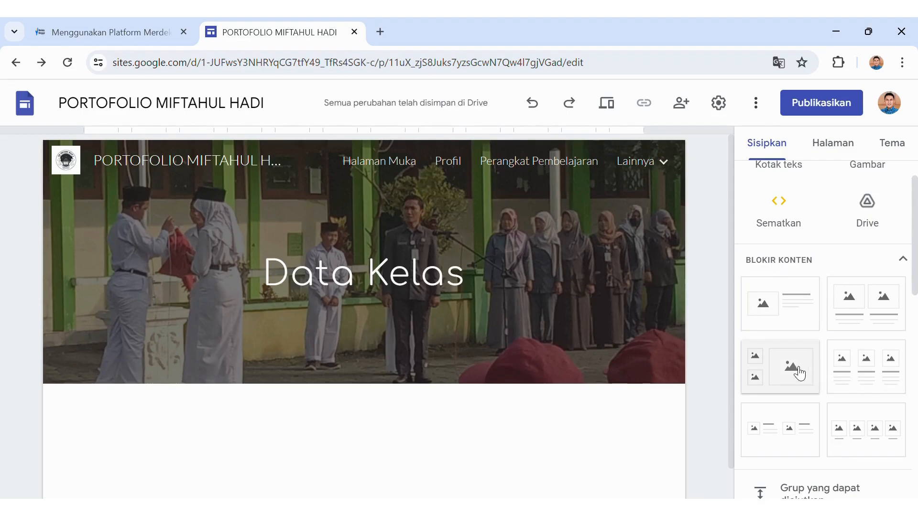
Insert a two-image block and upload the Kelas 5 Mantap poster, uncropped, into its left slot.
{"action": "left_click", "coordinate": [862, 325]}
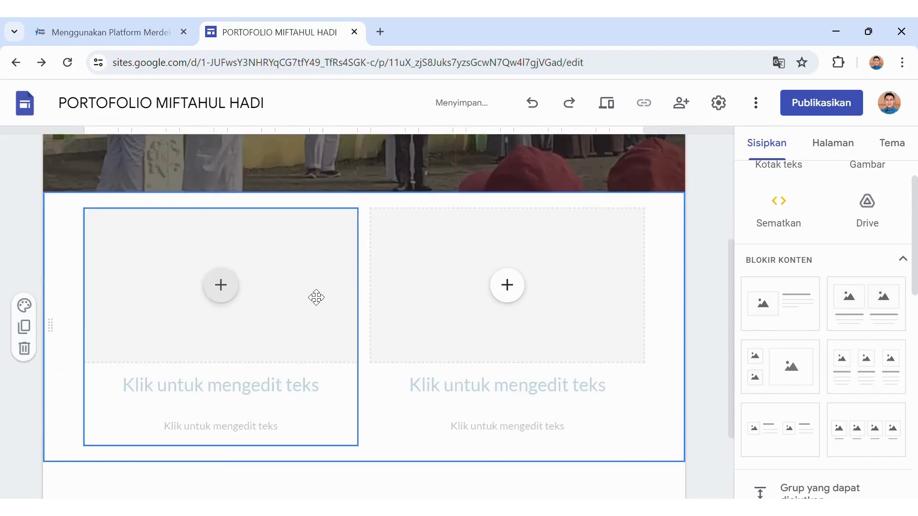
{"action": "left_click", "coordinate": [239, 293]}
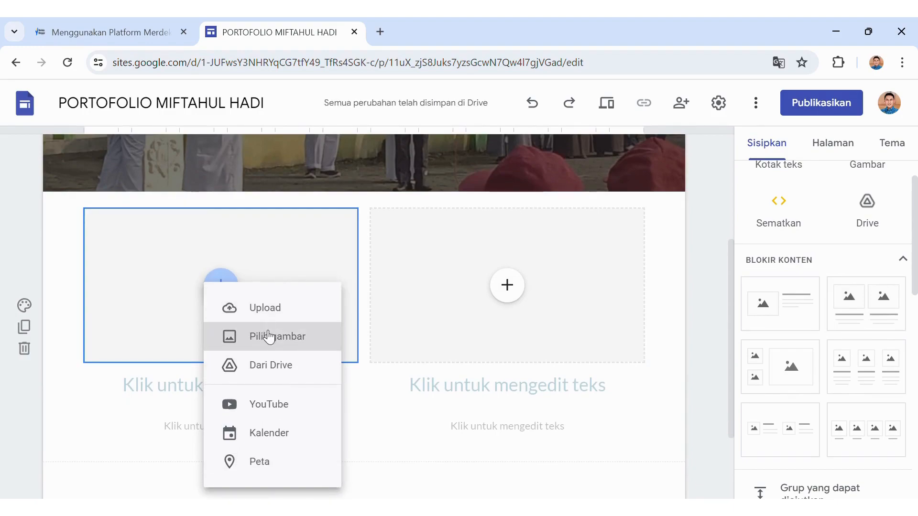
{"action": "left_click", "coordinate": [268, 316]}
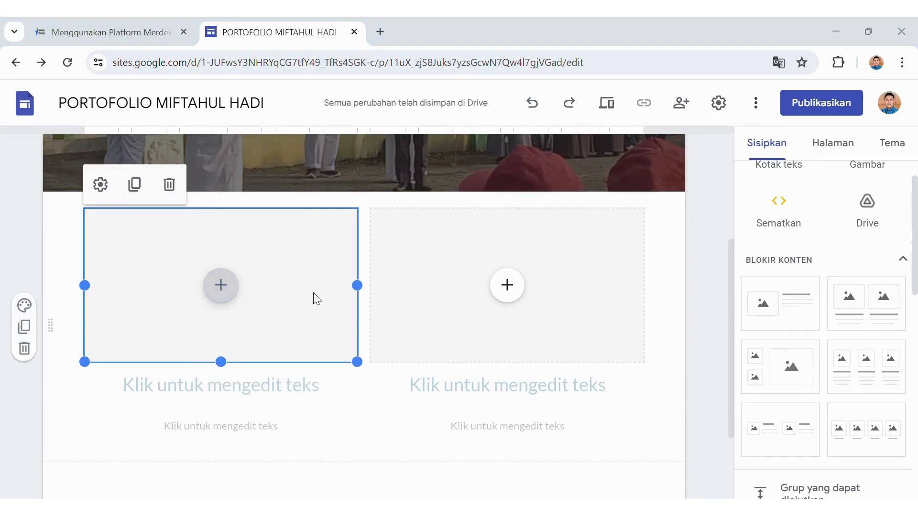
{"action": "left_click", "coordinate": [334, 334]}
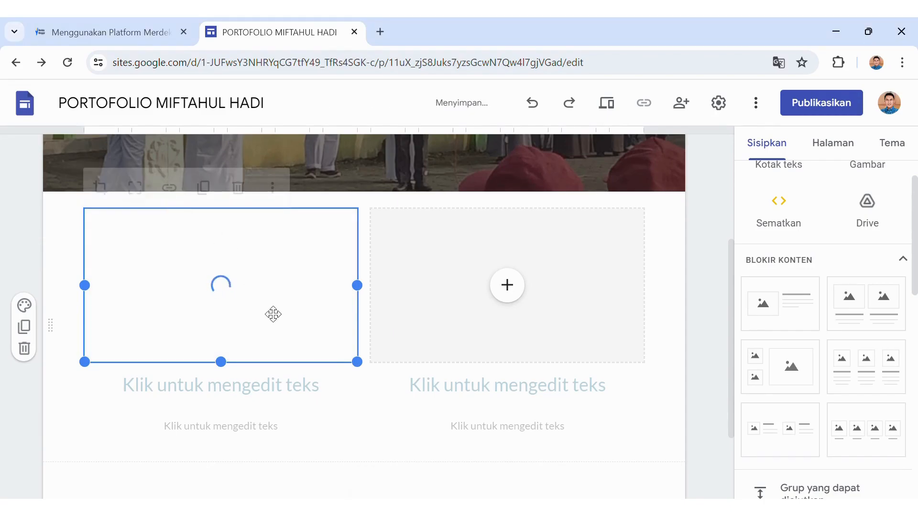
{"action": "left_click", "coordinate": [134, 184]}
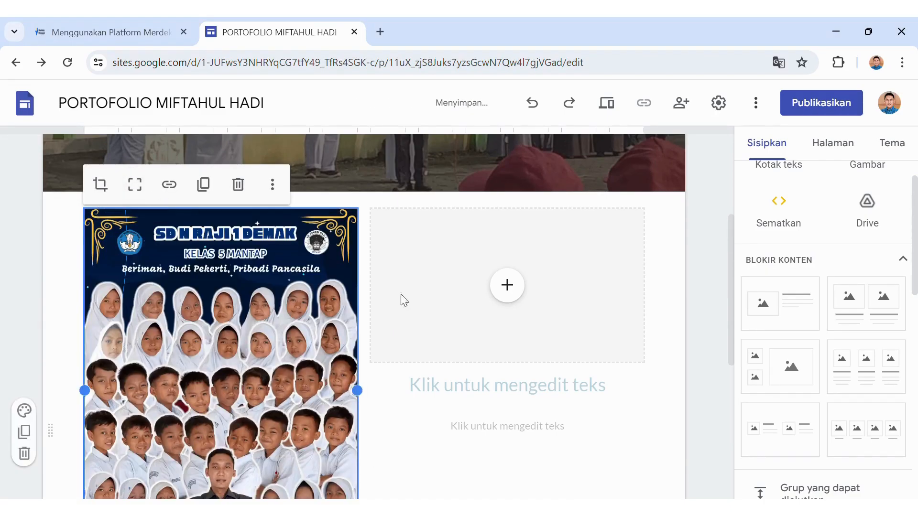
{"action": "left_click", "coordinate": [715, 275]}
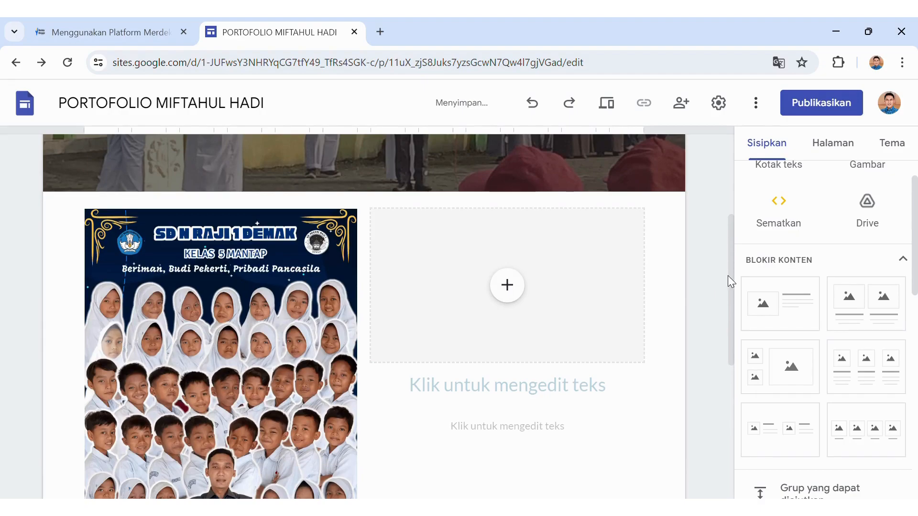
{"action": "mouse_move", "coordinate": [730, 308]}
{"action": "left_mouse_down"}
{"action": "mouse_move", "coordinate": [723, 401]}
{"action": "mouse_move", "coordinate": [728, 294]}
{"action": "mouse_move", "coordinate": [730, 397]}
{"action": "mouse_move", "coordinate": [726, 318]}
{"action": "left_mouse_up"}
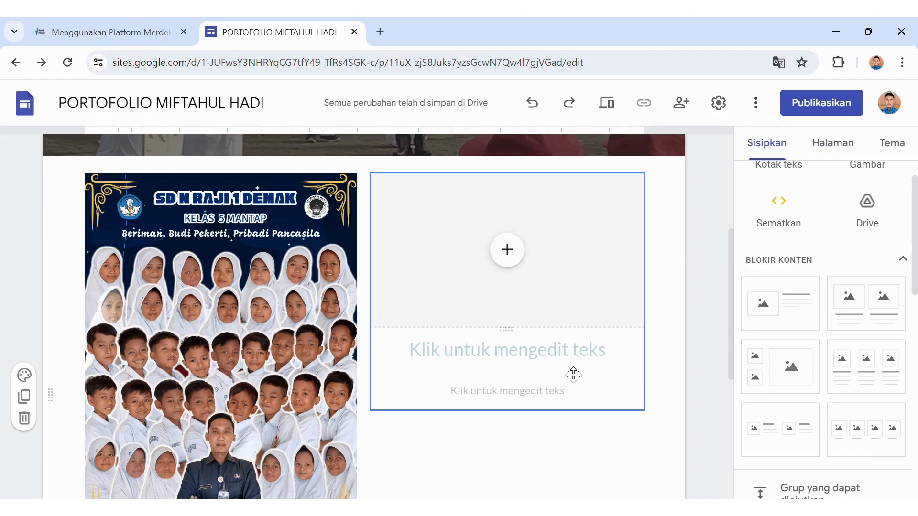
{"action": "left_click_drag", "start_coordinate": [730, 325], "coordinate": [699, 190]}
Switch to the Pengembangan Diri page and set its header title to Comic Sans MS, size 36.
{"action": "mouse_move", "coordinate": [654, 168]}
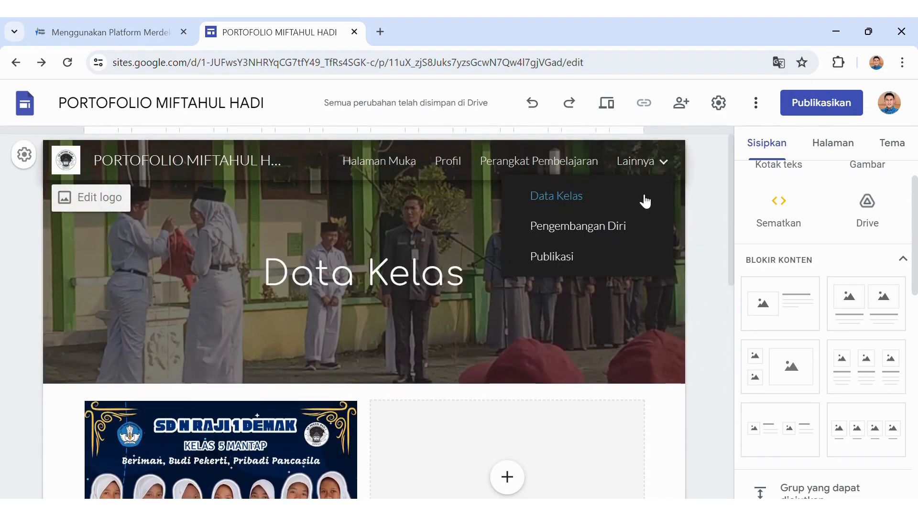
{"action": "left_click", "coordinate": [632, 231]}
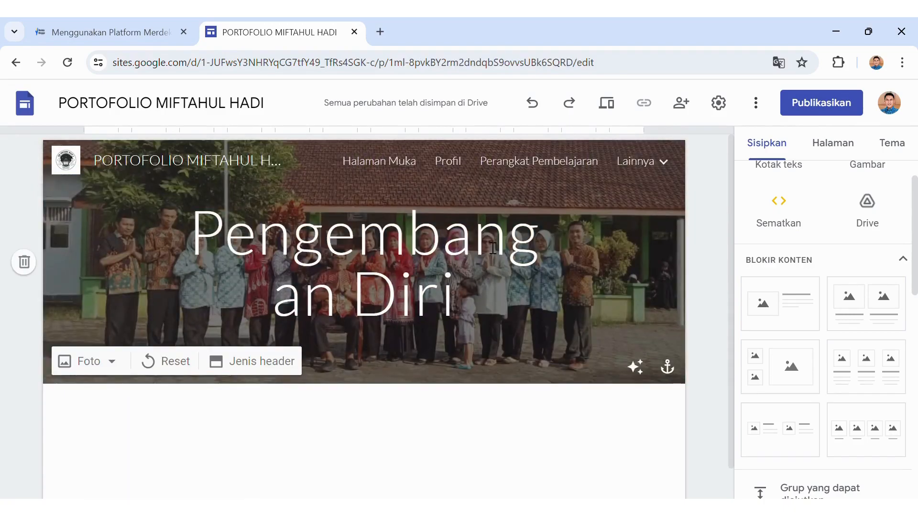
{"action": "mouse_move", "coordinate": [207, 238]}
{"action": "left_mouse_down"}
{"action": "mouse_move", "coordinate": [457, 318]}
{"action": "mouse_move", "coordinate": [297, 229]}
{"action": "mouse_move", "coordinate": [208, 237]}
{"action": "left_mouse_up"}
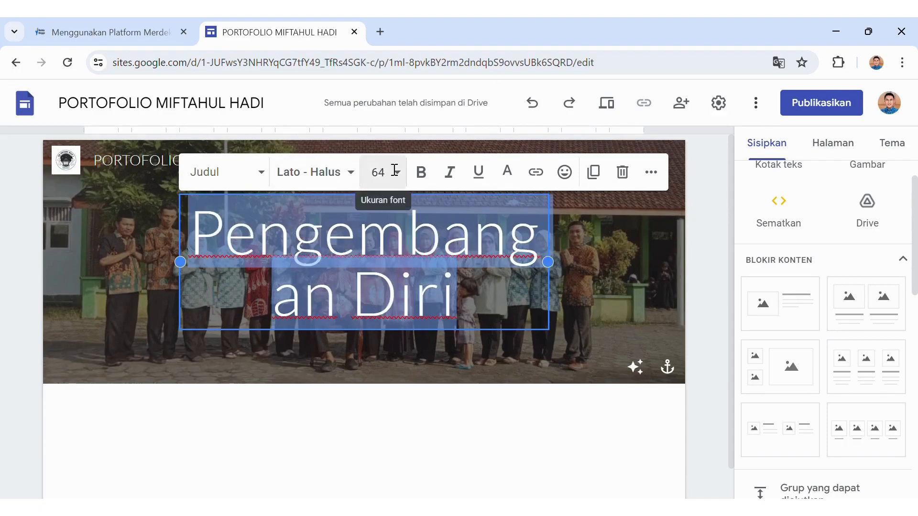
{"action": "left_click", "coordinate": [397, 174]}
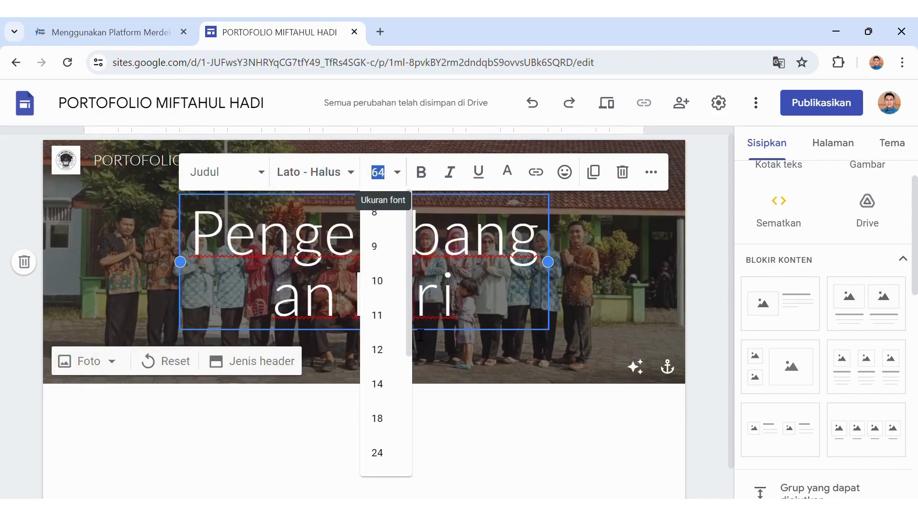
{"action": "left_click_drag", "start_coordinate": [408, 329], "coordinate": [407, 389]}
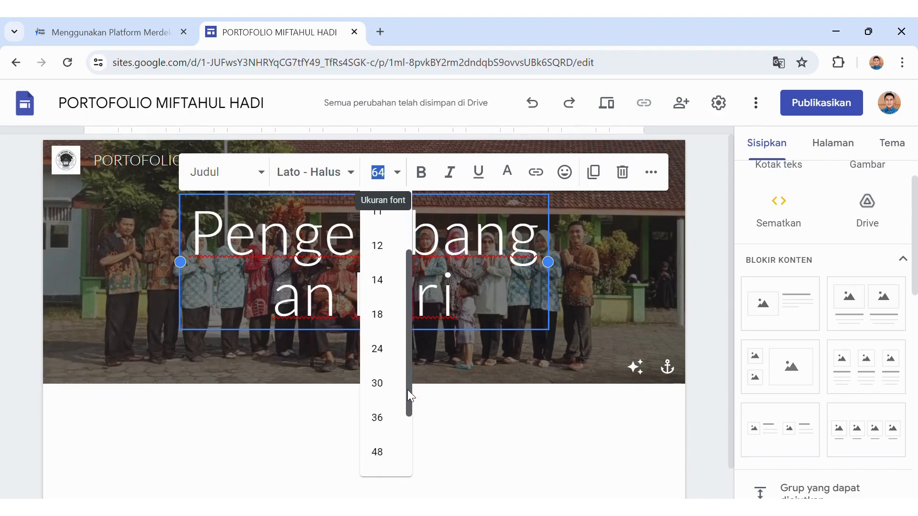
{"action": "left_click", "coordinate": [387, 417]}
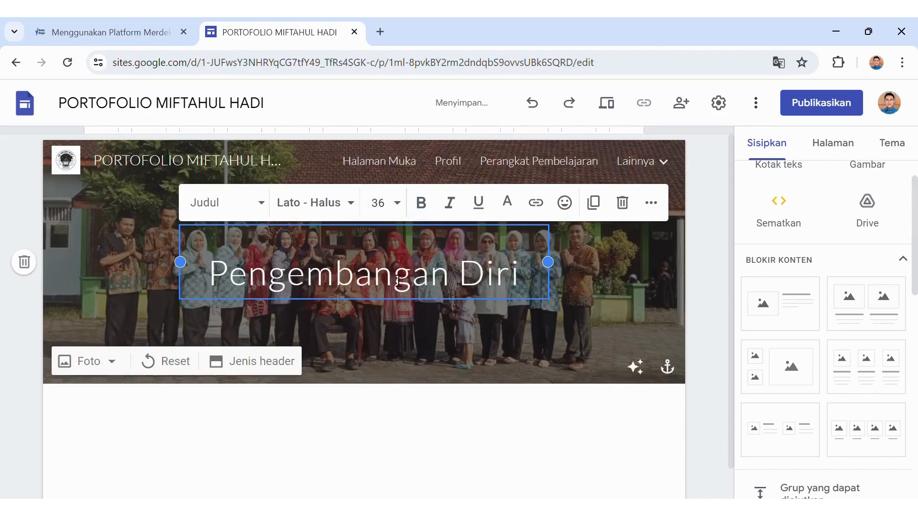
{"action": "left_click", "coordinate": [349, 203]}
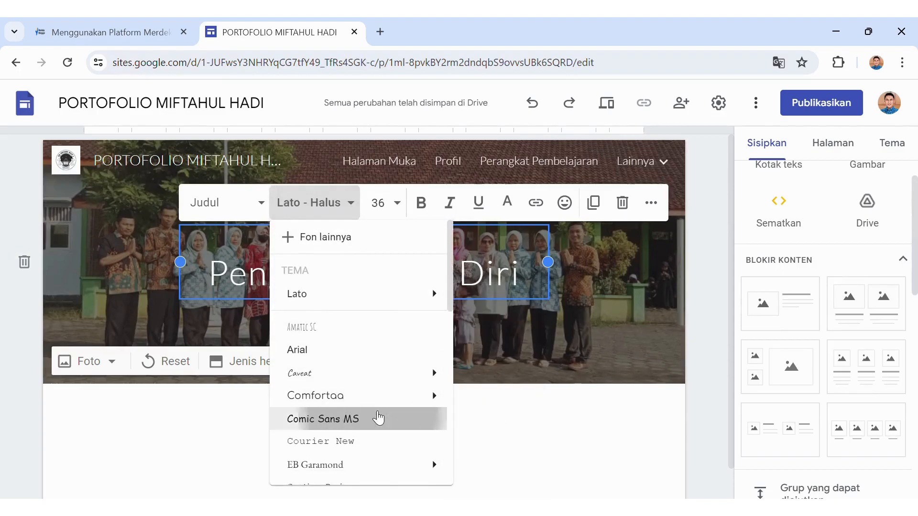
{"action": "left_click", "coordinate": [373, 418]}
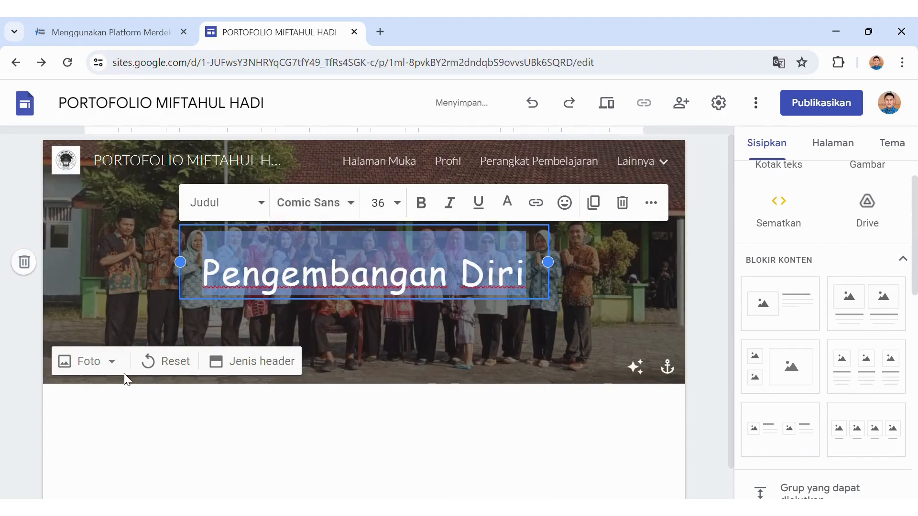
{"action": "left_click", "coordinate": [102, 365]}
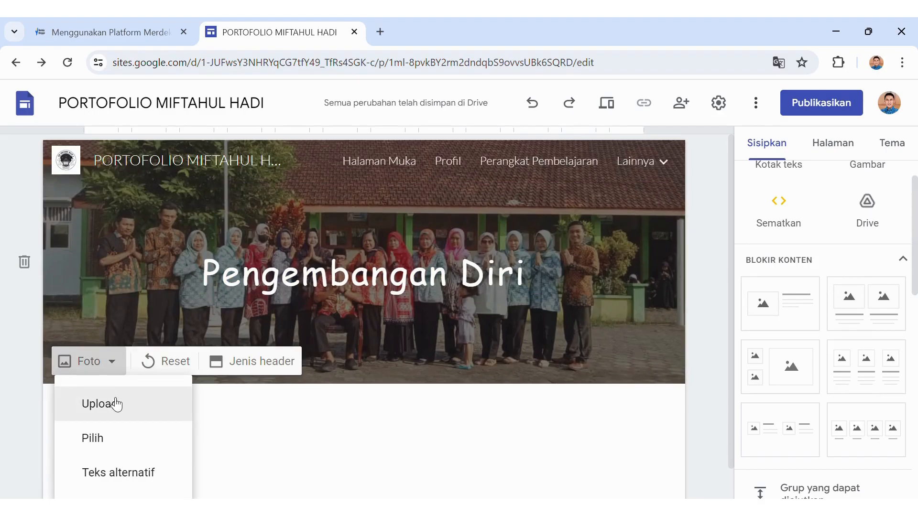
Upload a trophy group photo as the header and insert a three-column image-and-text block.
{"action": "left_click", "coordinate": [115, 405]}
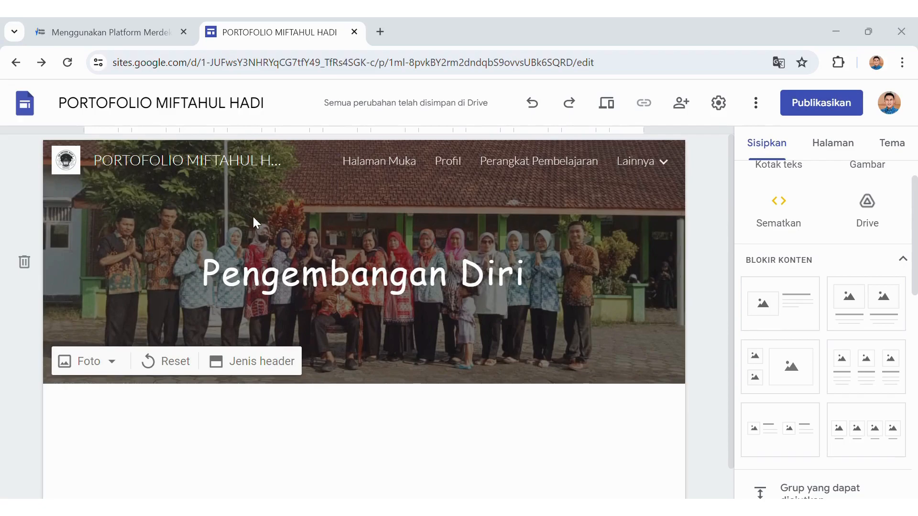
{"action": "left_click", "coordinate": [350, 332]}
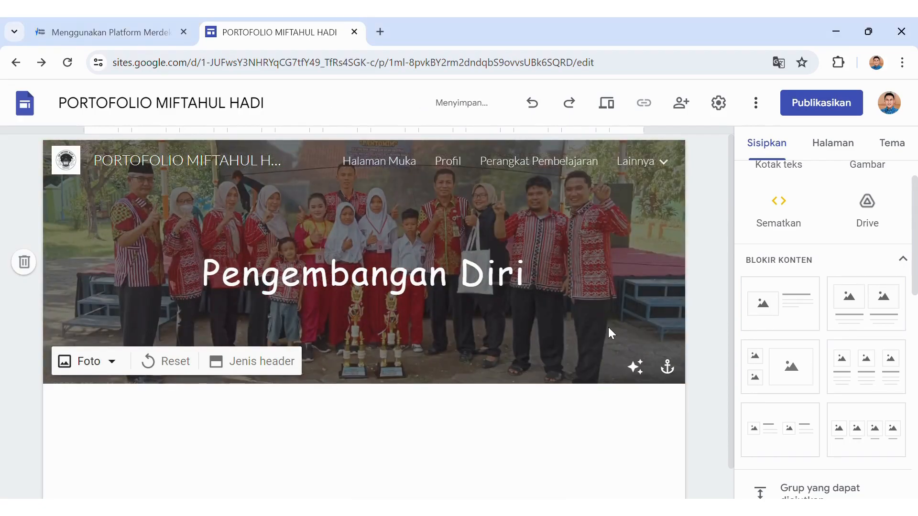
{"action": "left_click", "coordinate": [873, 384]}
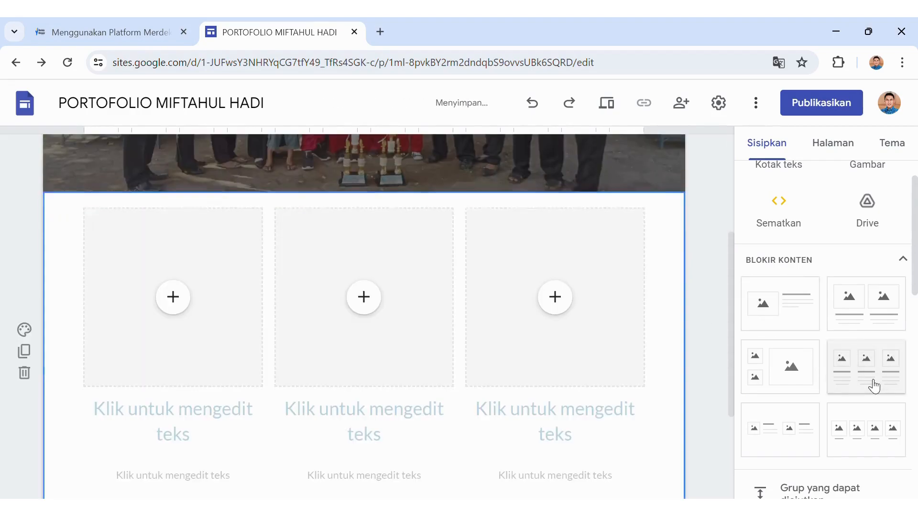
Embed the KML certificate PDF from Drive in column one, captioned with its title and owner's name.
{"action": "left_click", "coordinate": [178, 306]}
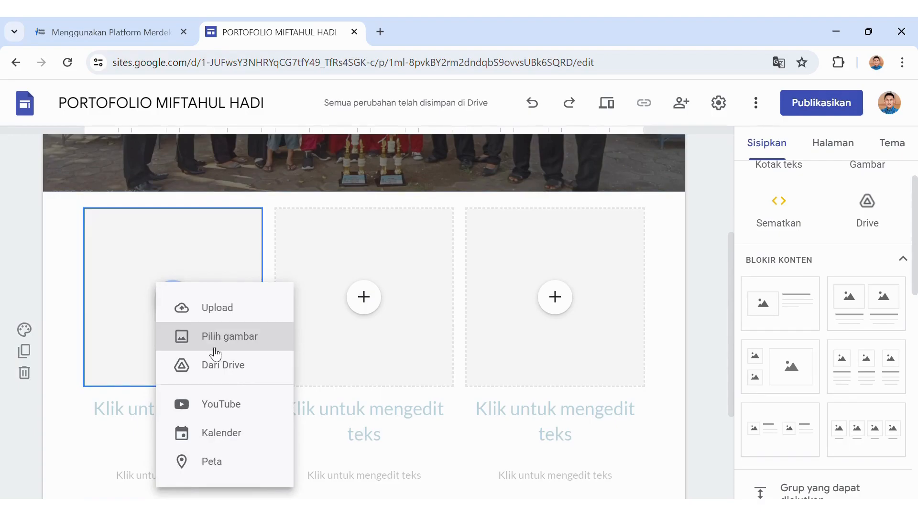
{"action": "left_click", "coordinate": [222, 366]}
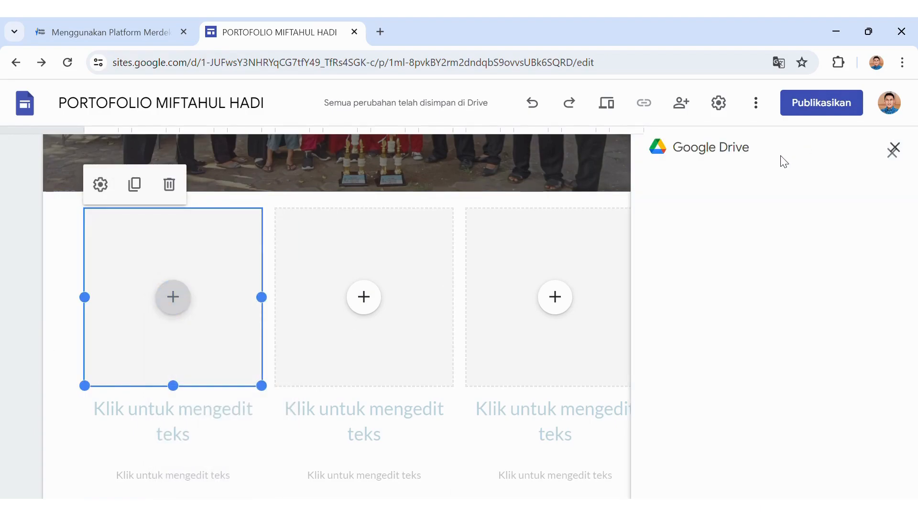
{"action": "left_click", "coordinate": [872, 152]}
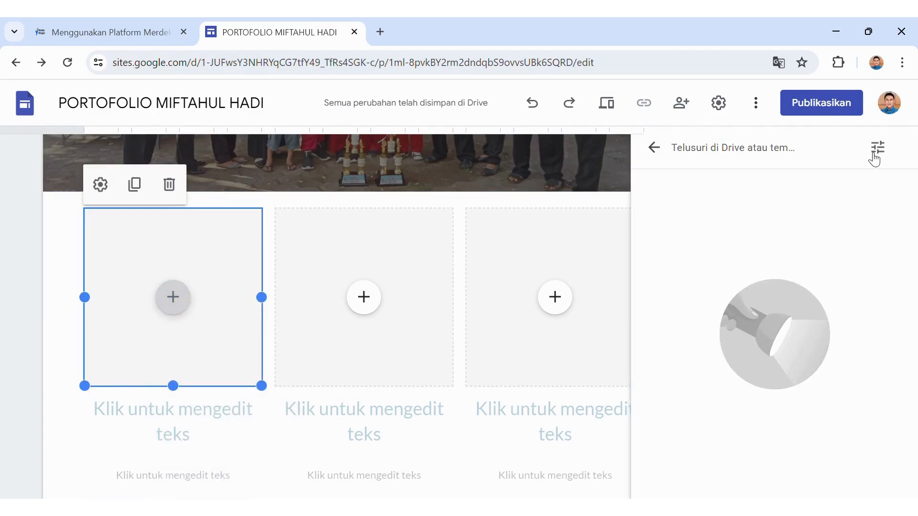
{"action": "left_click", "coordinate": [874, 155]}
{"action": "type", "text": "seri"}
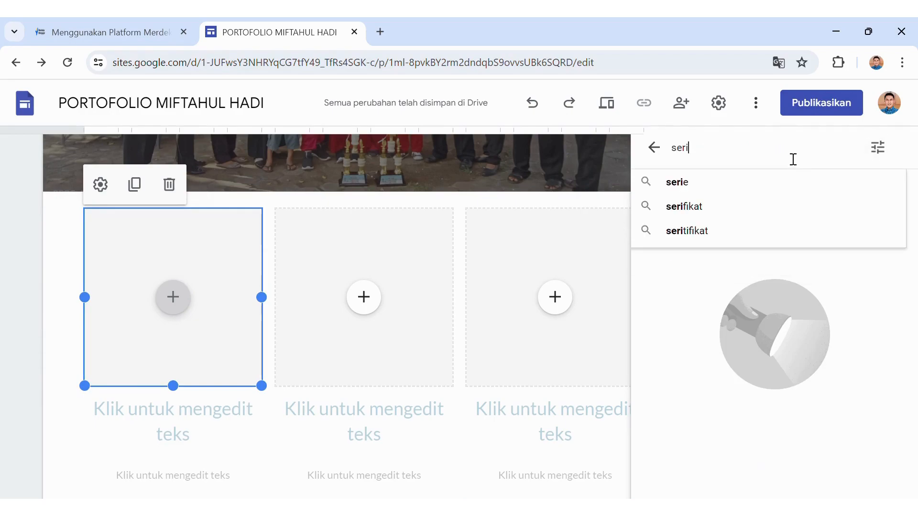
{"action": "key", "text": "BackSpace"}
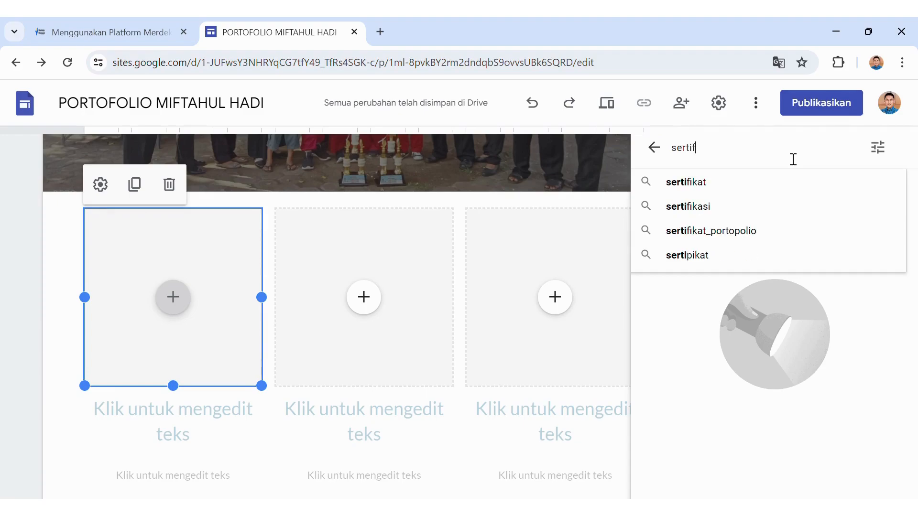
{"action": "left_click", "coordinate": [753, 183]}
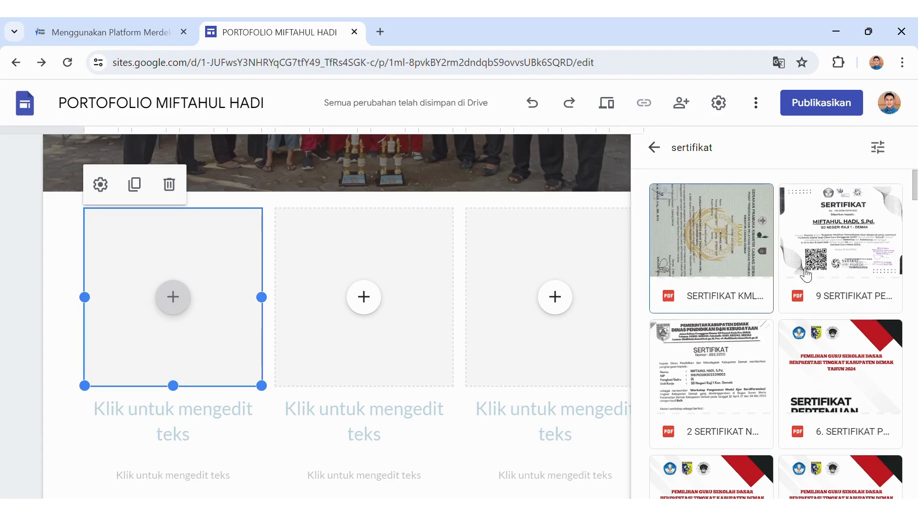
{"action": "left_click", "coordinate": [730, 235]}
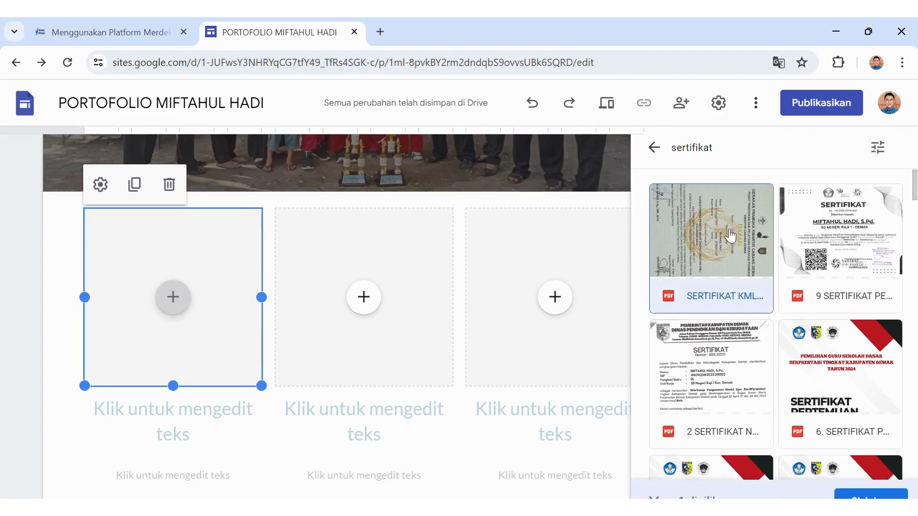
{"action": "left_click", "coordinate": [863, 477]}
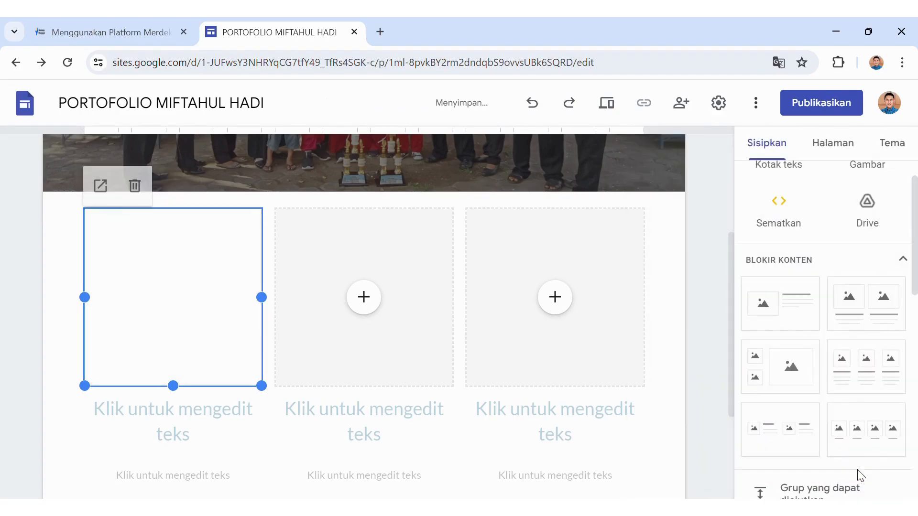
{"action": "left_click", "coordinate": [241, 426]}
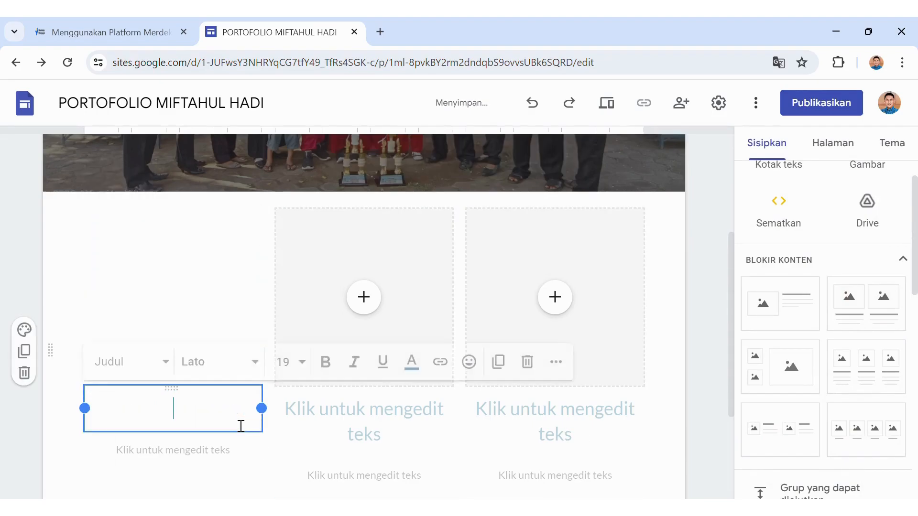
{"action": "type", "text": "Ser"}
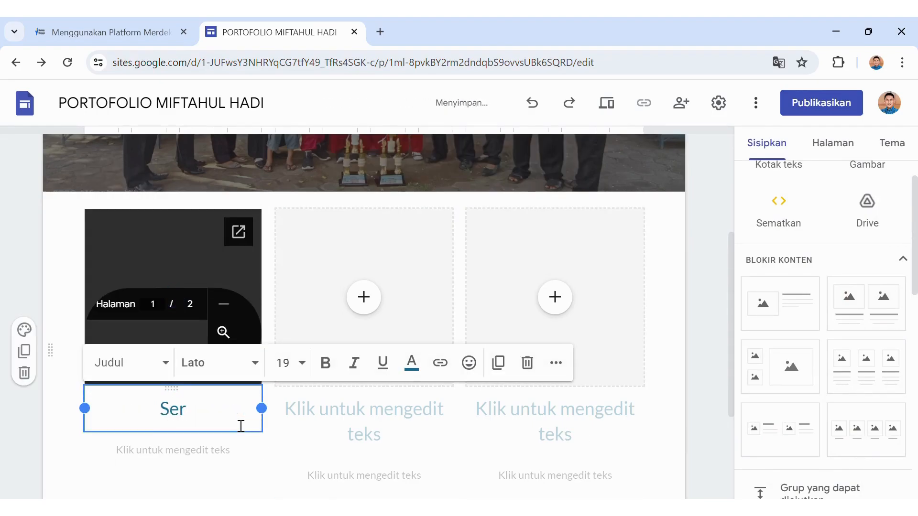
{"action": "type", "text": "tifikat"}
{"action": "type", "text": " KML"}
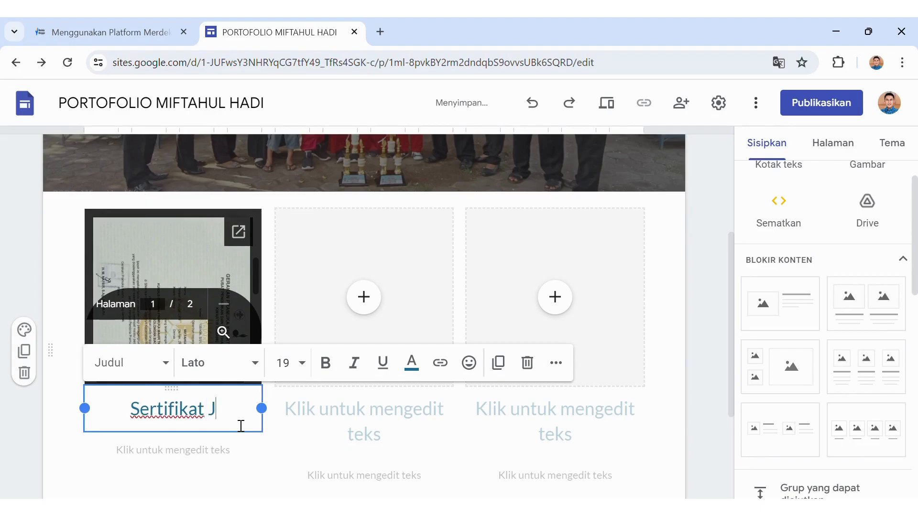
{"action": "type", "text": " Miftahul"}
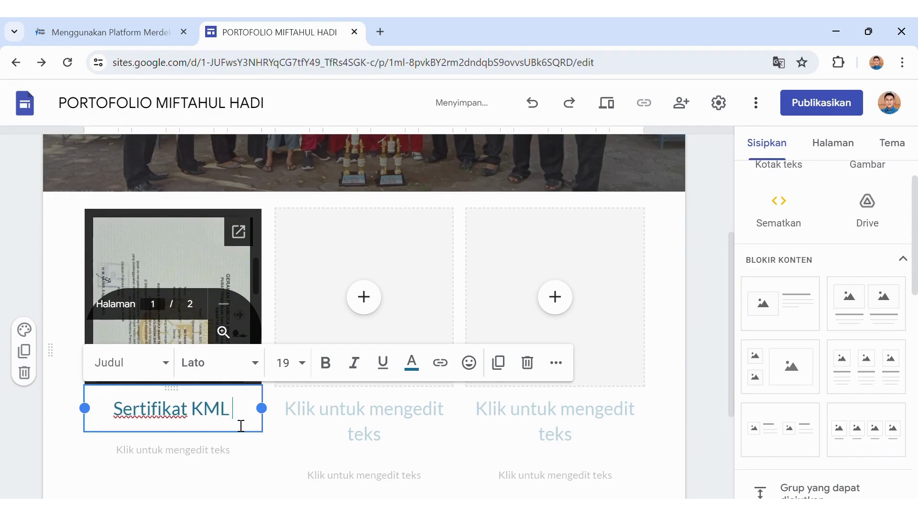
{"action": "type", "text": " Hadi"}
Embed the speaker certificate PDF, found by searching Drive for 'sertifikat', in the middle column.
{"action": "left_click", "coordinate": [364, 296]}
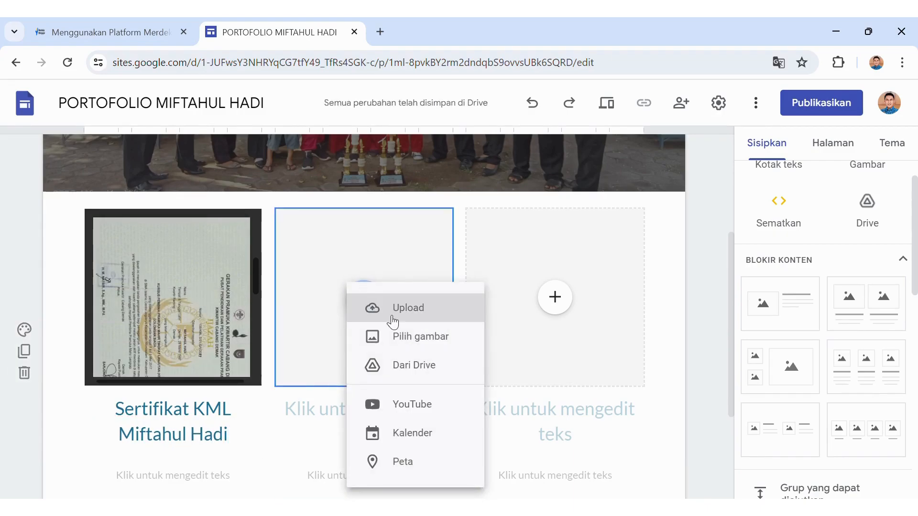
{"action": "left_click", "coordinate": [419, 364]}
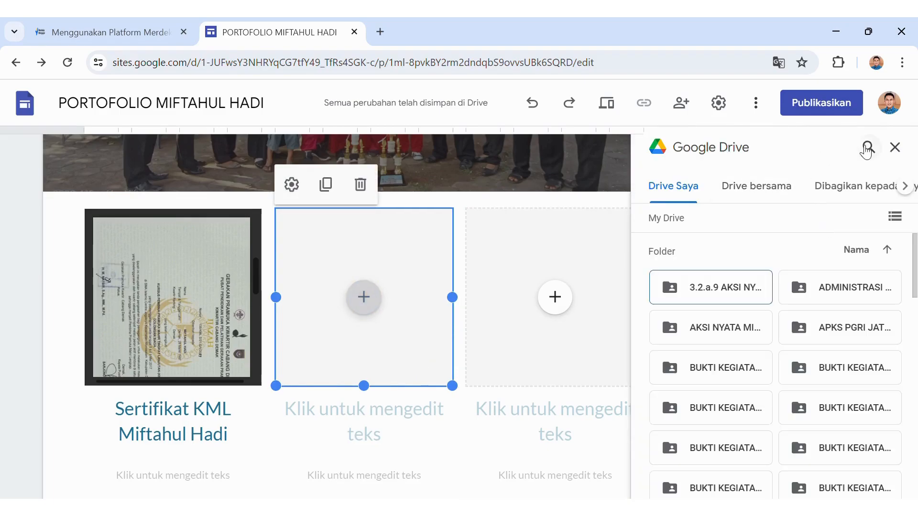
{"action": "left_click", "coordinate": [869, 146]}
{"action": "left_click", "coordinate": [871, 153]}
{"action": "type", "text": "se"}
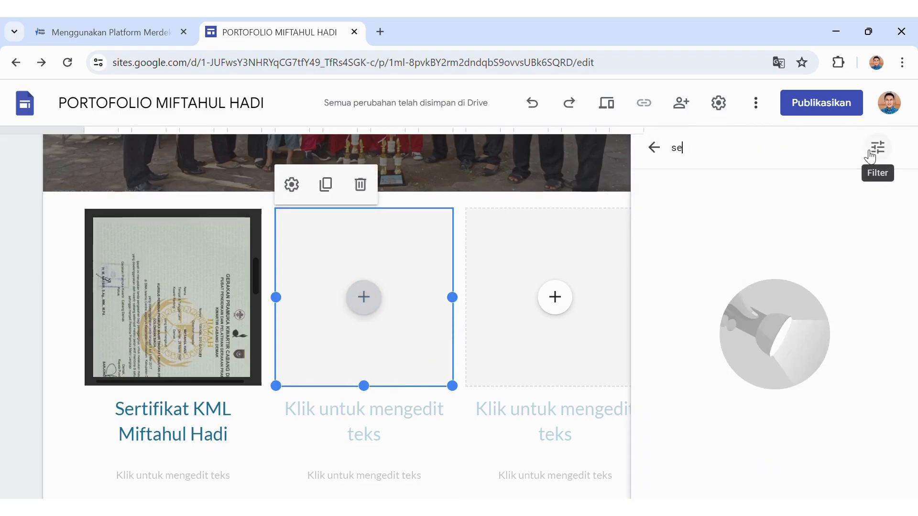
{"action": "type", "text": "rtifikat"}
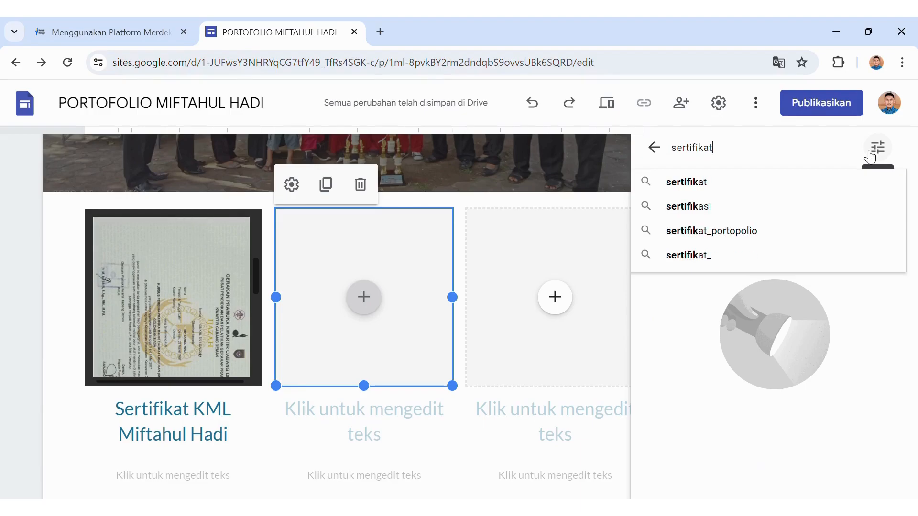
{"action": "key", "text": "Return"}
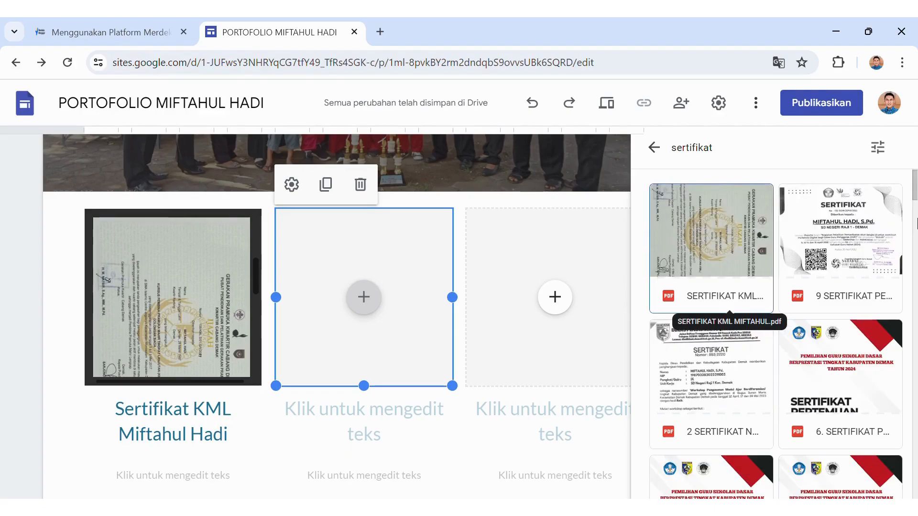
{"action": "left_click_drag", "start_coordinate": [915, 204], "coordinate": [913, 244]}
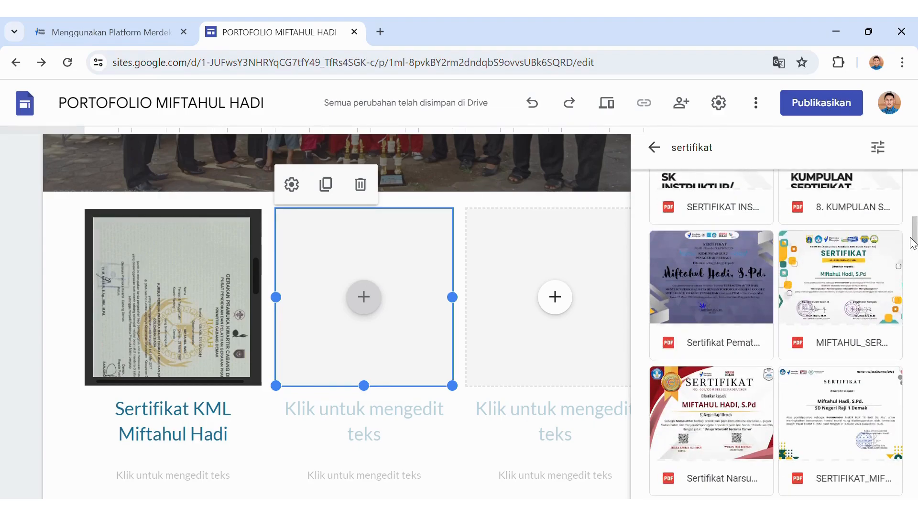
{"action": "left_click", "coordinate": [835, 306]}
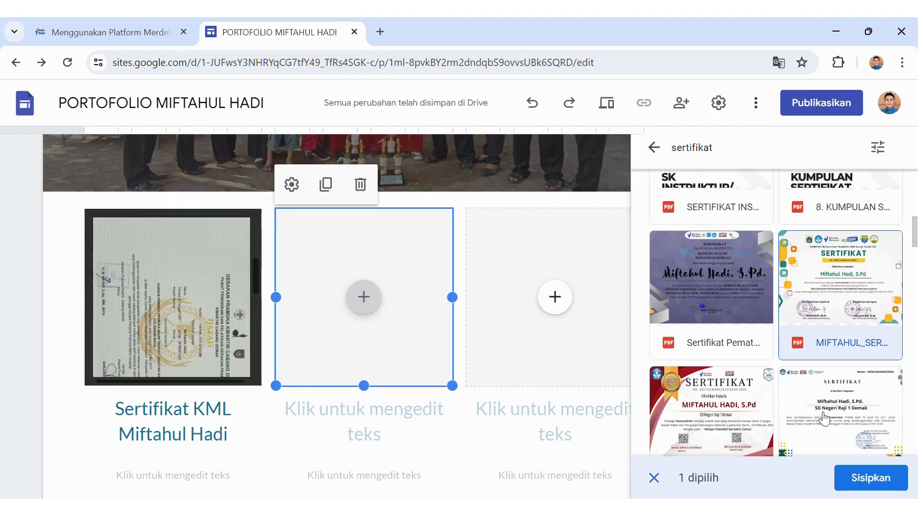
{"action": "left_click", "coordinate": [858, 479]}
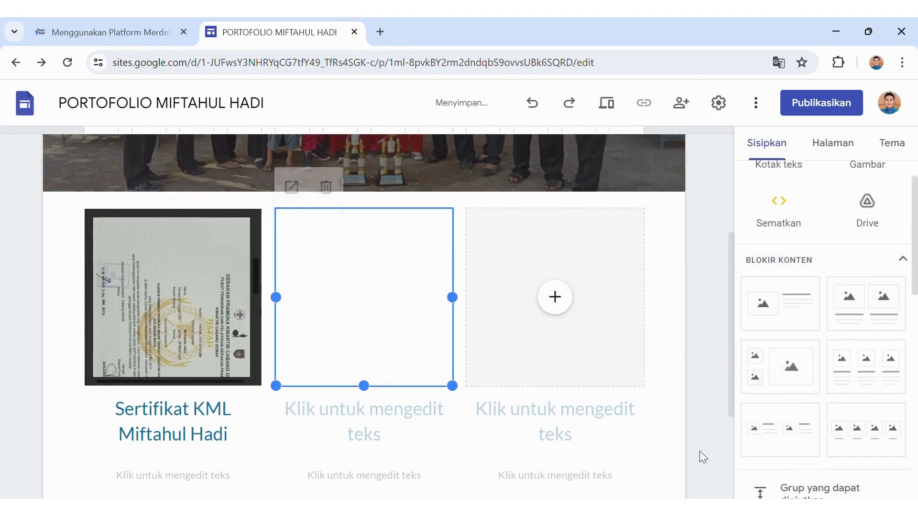
Caption the middle column 'Sertifikat Narasumber 1'.
{"action": "left_click", "coordinate": [386, 424]}
{"action": "type", "text": "Sertifikat Narasumber 1"}
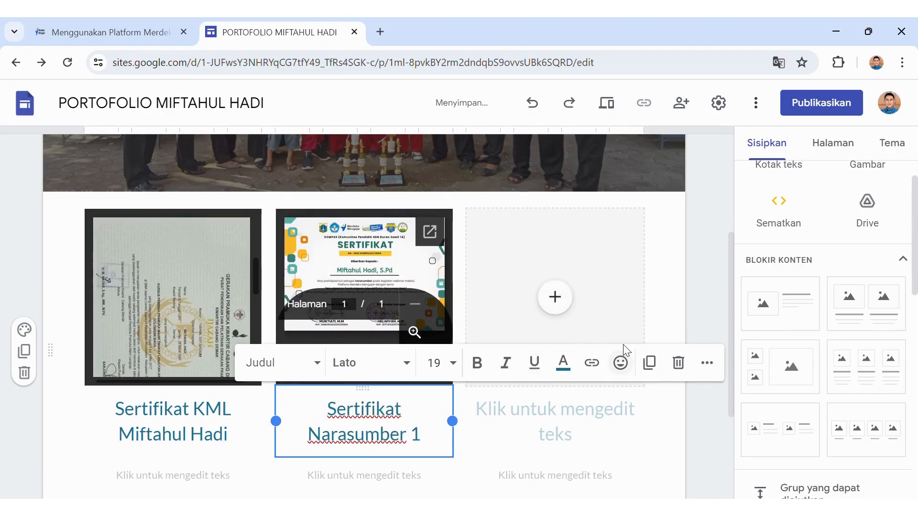
{"action": "left_click_drag", "start_coordinate": [731, 292], "coordinate": [729, 383]}
{"action": "left_click", "coordinate": [692, 389]}
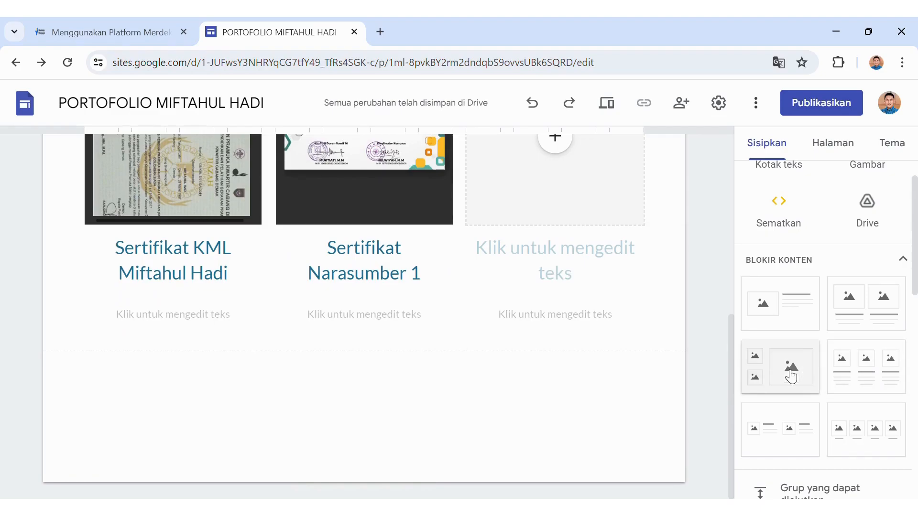
{"action": "left_click_drag", "start_coordinate": [735, 374], "coordinate": [720, 190]}
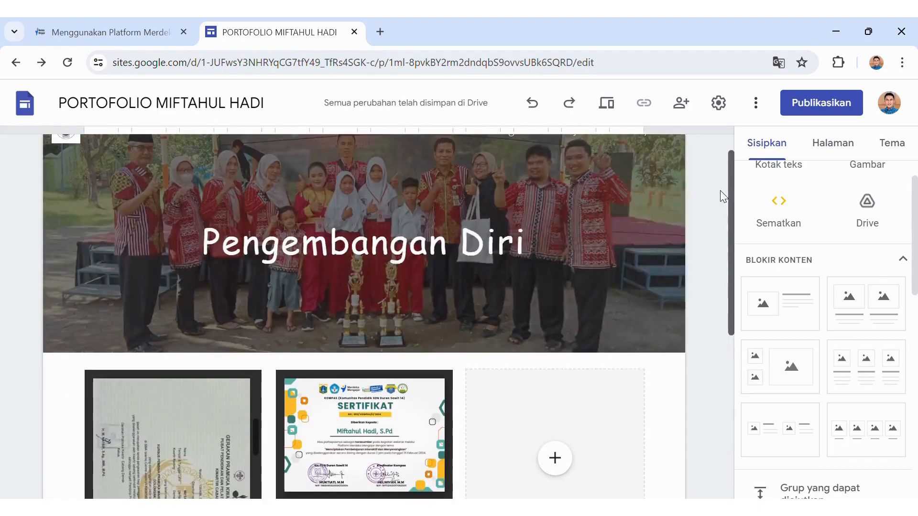
Go to the Publikasi page and set its heading to Comic Sans MS at size 30.
{"action": "mouse_move", "coordinate": [651, 172]}
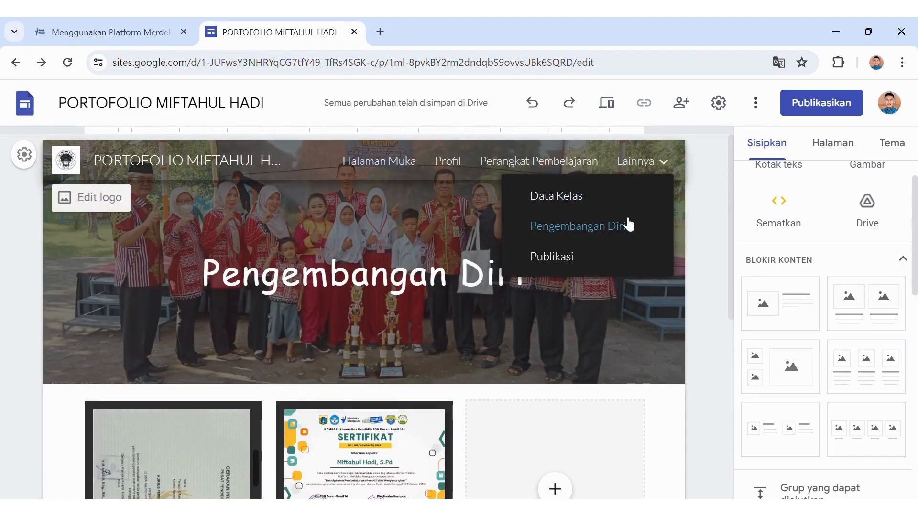
{"action": "left_click", "coordinate": [600, 258]}
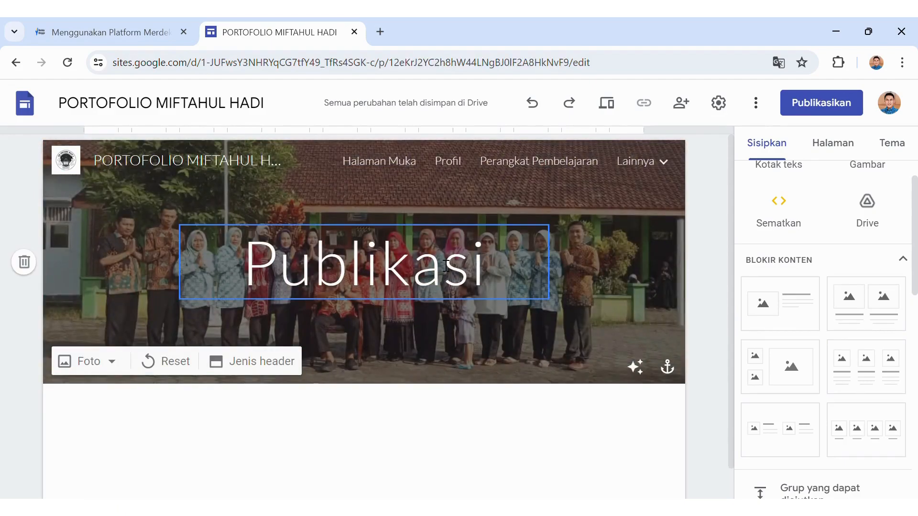
{"action": "left_click_drag", "start_coordinate": [488, 264], "coordinate": [240, 262]}
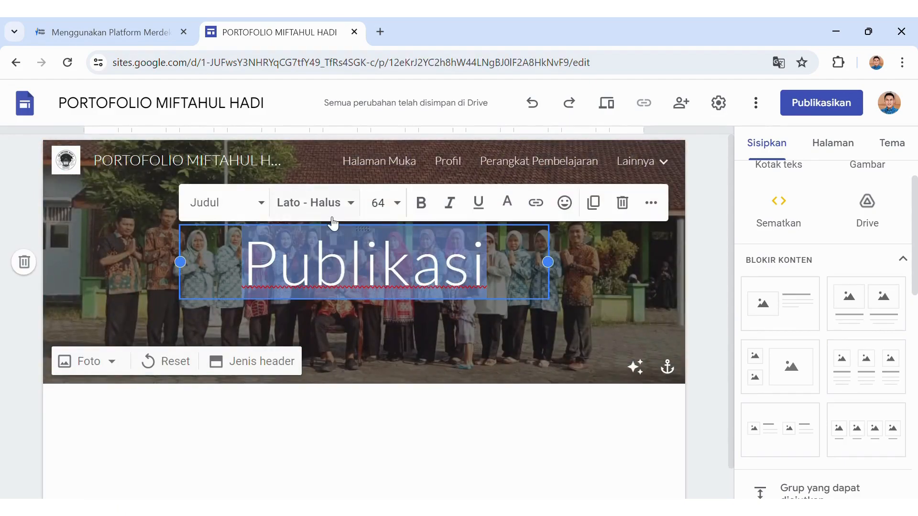
{"action": "left_click", "coordinate": [352, 202]}
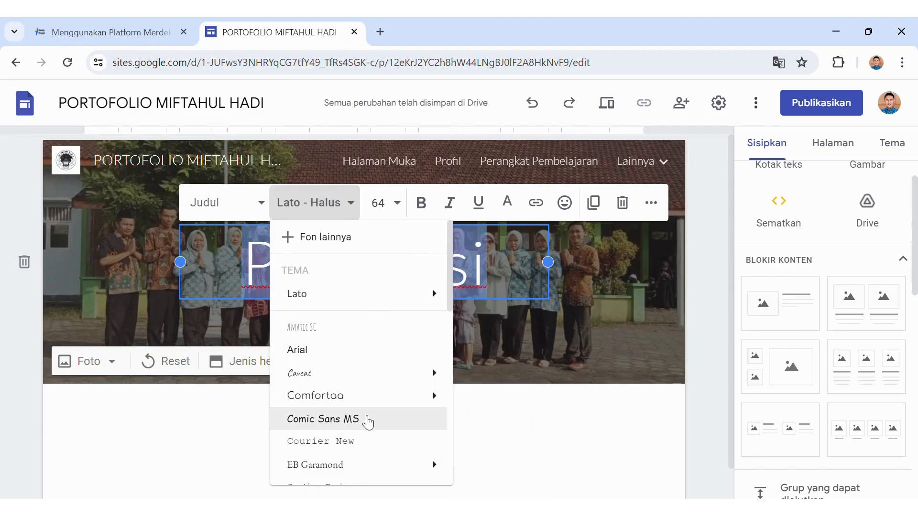
{"action": "left_click", "coordinate": [368, 419]}
{"action": "left_click", "coordinate": [398, 208]}
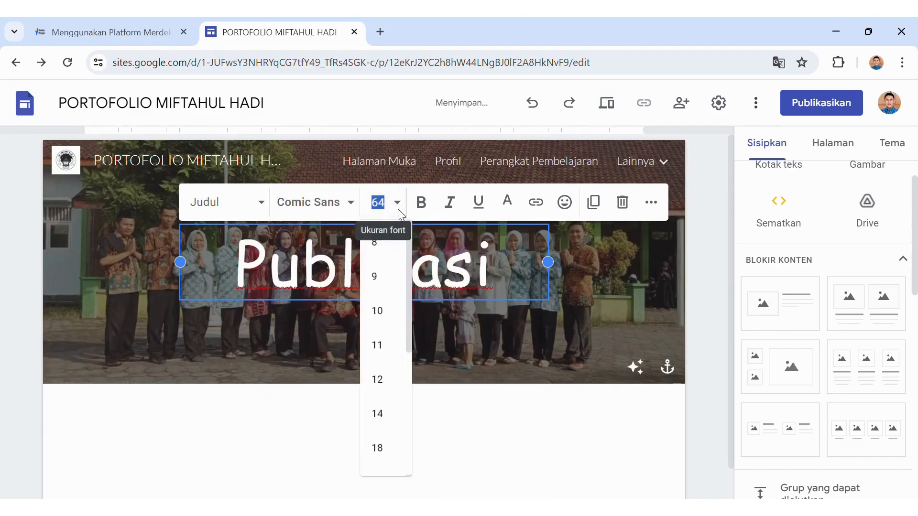
{"action": "left_click_drag", "start_coordinate": [410, 272], "coordinate": [409, 337]}
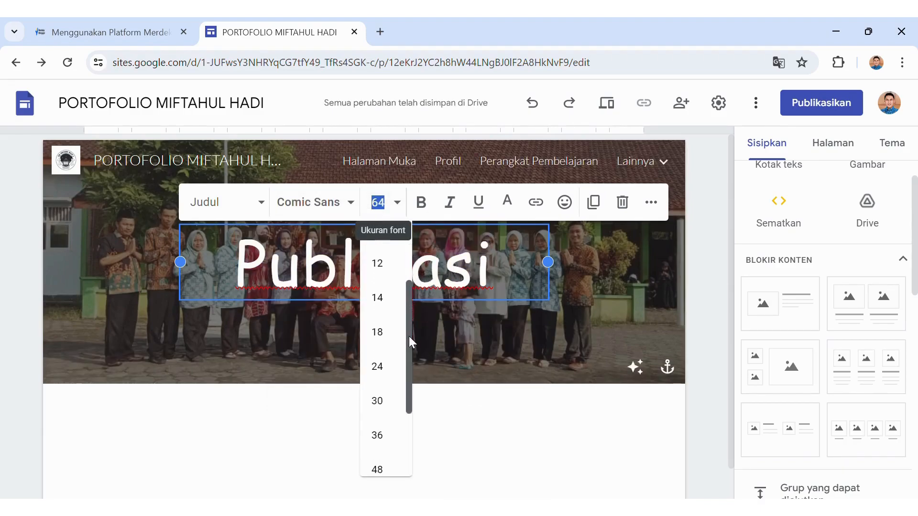
{"action": "left_click", "coordinate": [378, 400]}
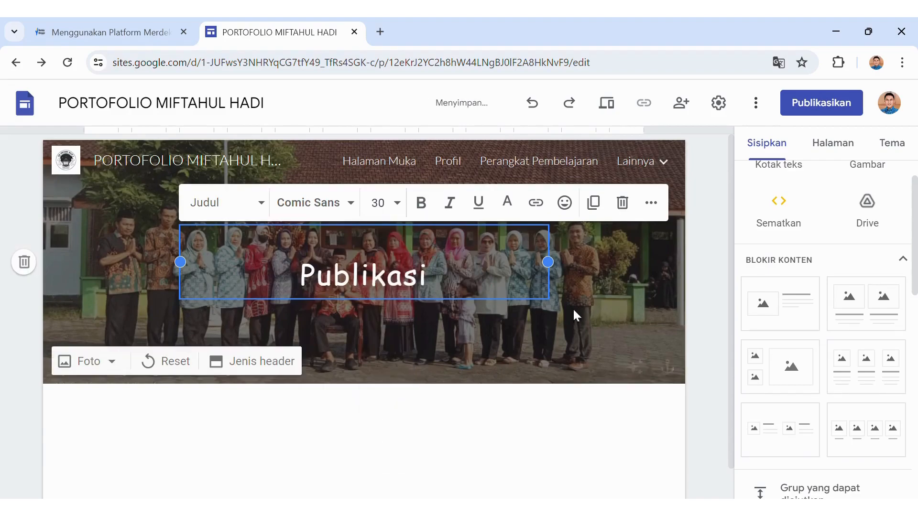
{"action": "left_click", "coordinate": [615, 330]}
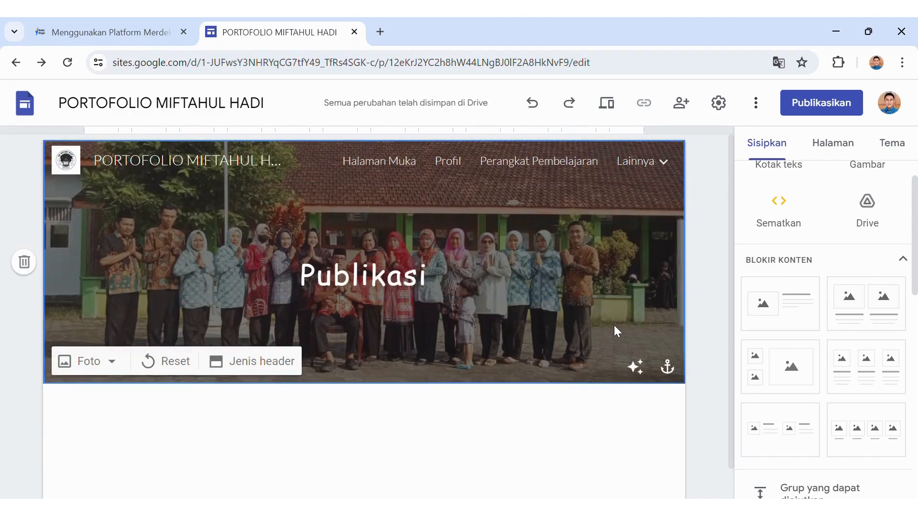
Upload a photo of students with trophies as the new Publikasi header image.
{"action": "left_click", "coordinate": [118, 365]}
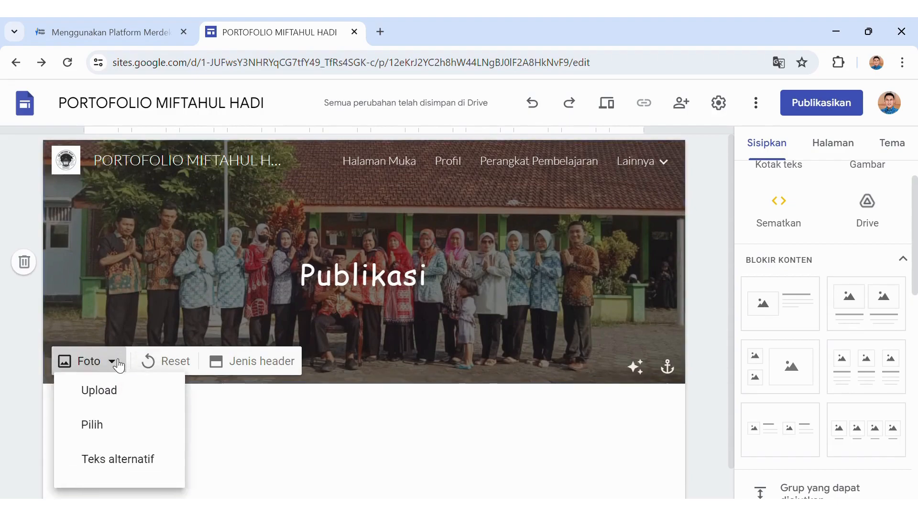
{"action": "left_click", "coordinate": [126, 403]}
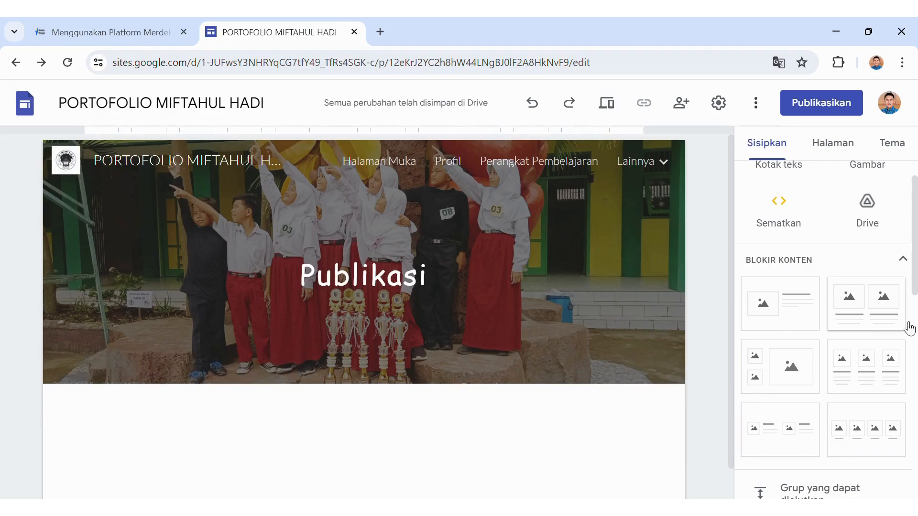
Add a three-column block and place the uncropped Menjaga Tradisi cover from a 'cover buku' Drive search in slot one.
{"action": "left_click", "coordinate": [867, 366]}
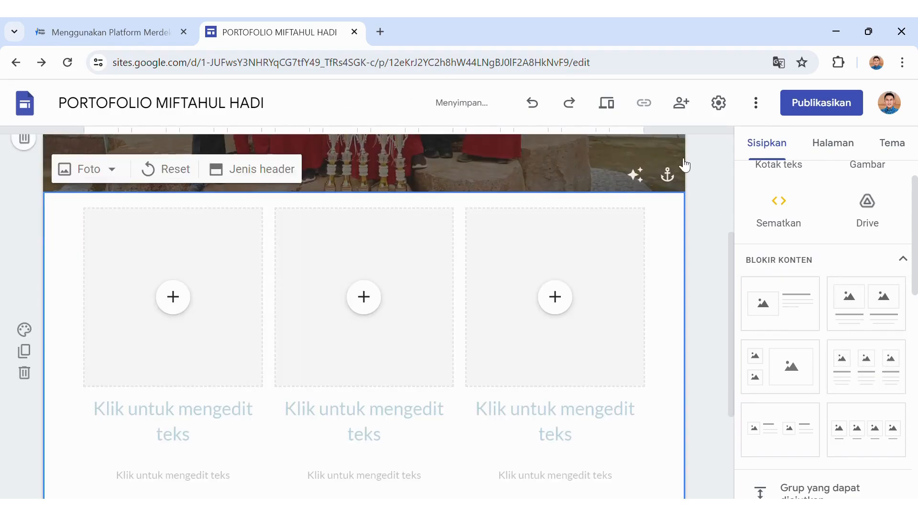
{"action": "left_click", "coordinate": [175, 305]}
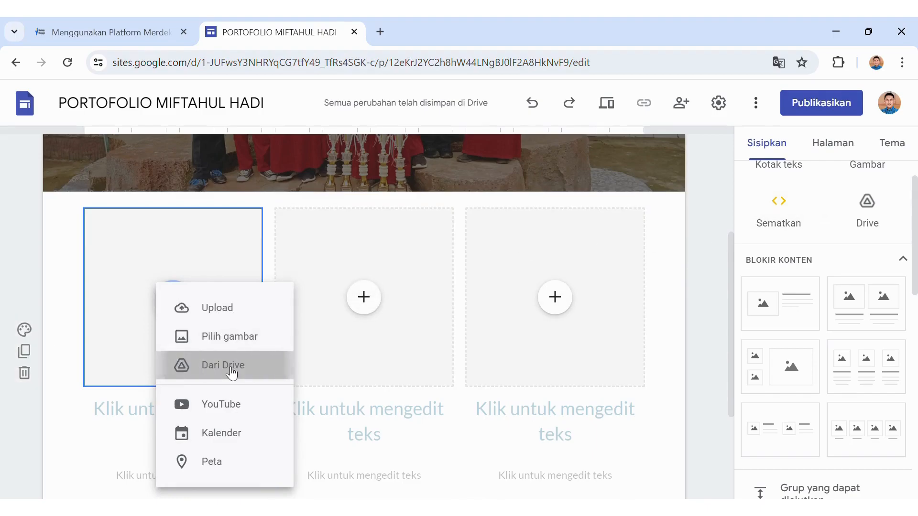
{"action": "left_click", "coordinate": [225, 366]}
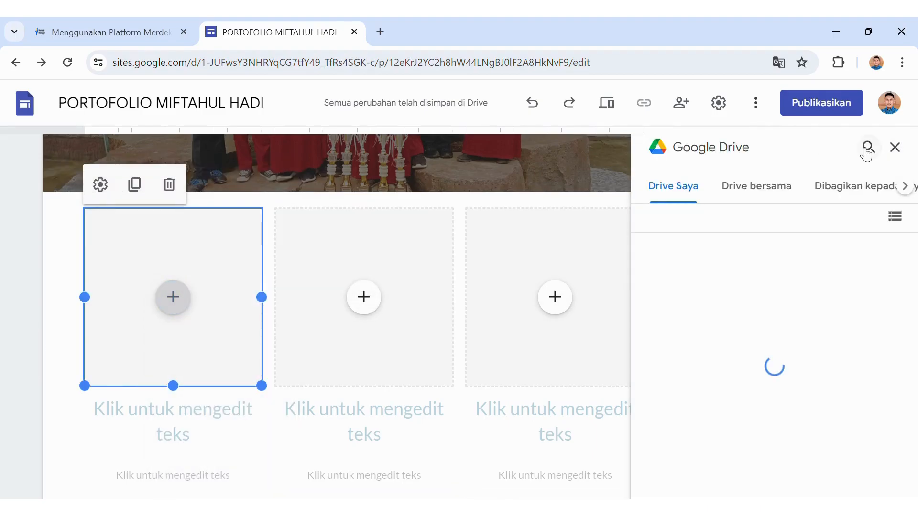
{"action": "left_click", "coordinate": [871, 149]}
{"action": "type", "text": "cov"}
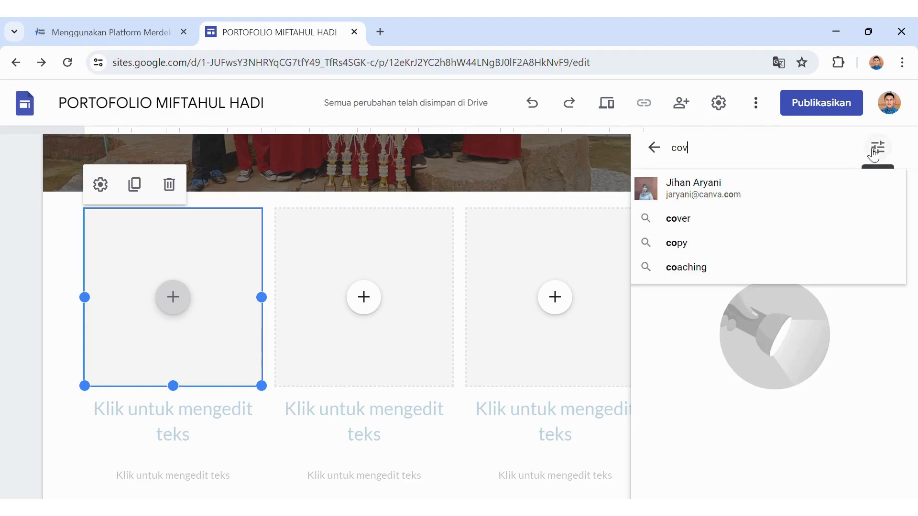
{"action": "type", "text": "er buku"}
{"action": "key", "text": "Return"}
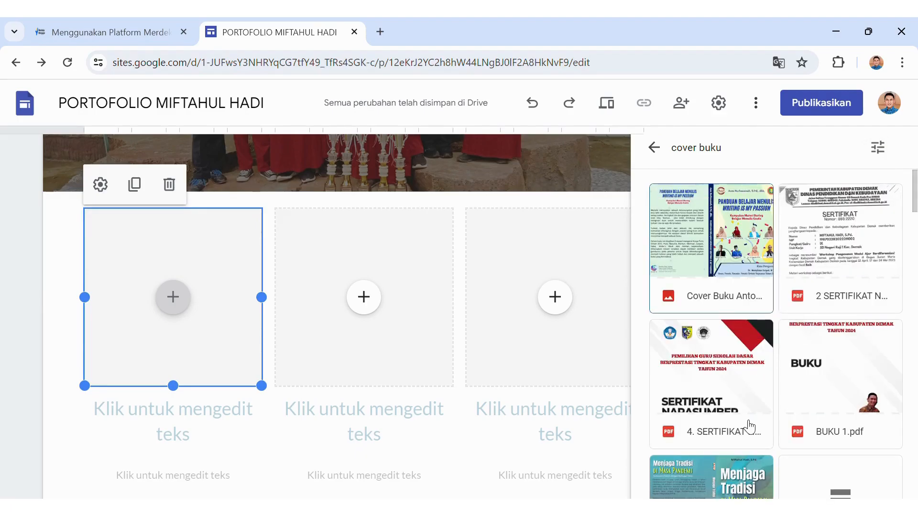
{"action": "left_click", "coordinate": [743, 466]}
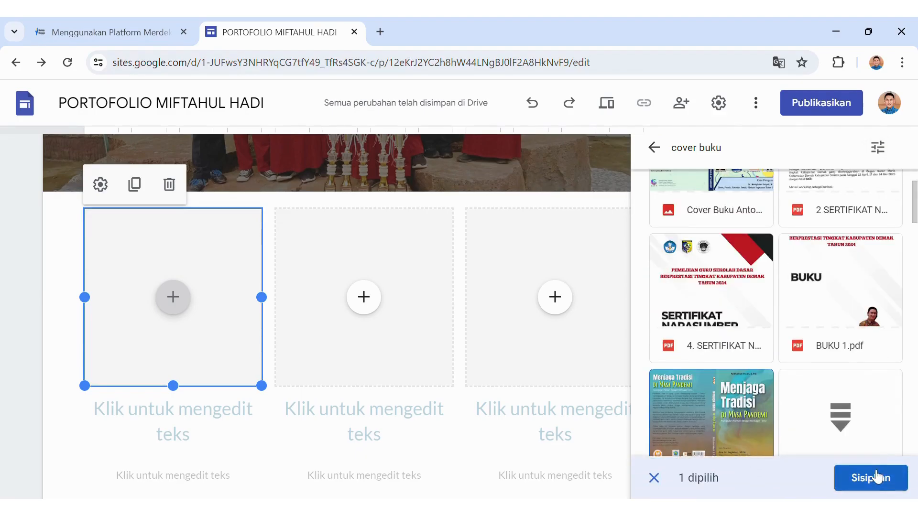
{"action": "left_click", "coordinate": [880, 479]}
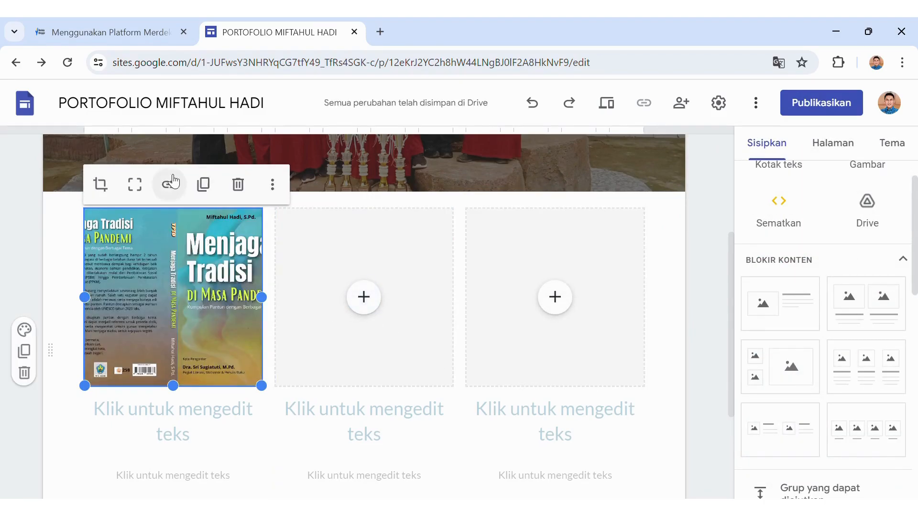
{"action": "left_click", "coordinate": [150, 184]}
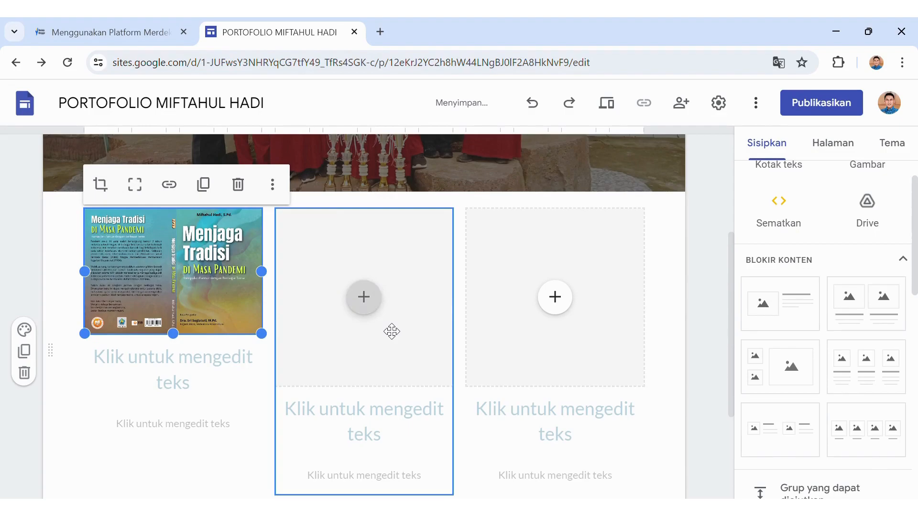
Fill the middle image slot with the Panduan Belajar Menulis cover from Drive, uncropped.
{"action": "left_click", "coordinate": [364, 298]}
{"action": "left_click", "coordinate": [433, 366]}
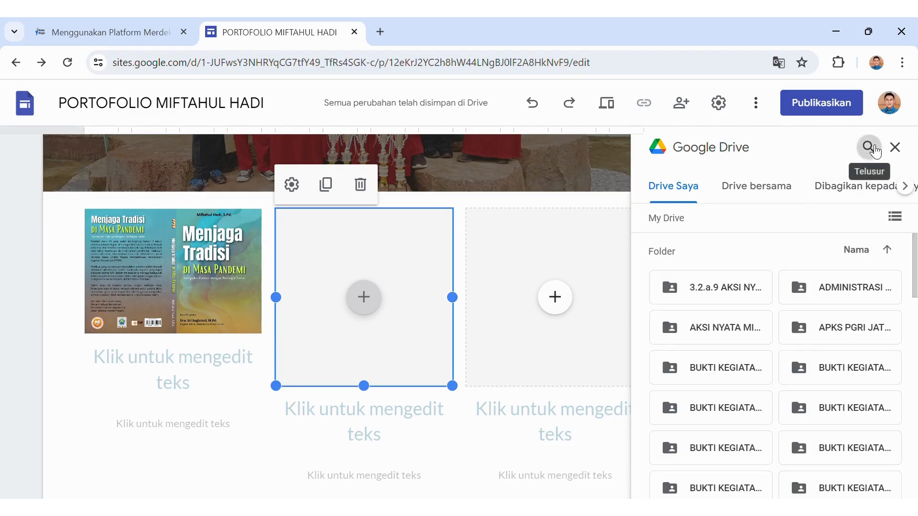
{"action": "left_click", "coordinate": [870, 148]}
{"action": "type", "text": "cover buku"}
{"action": "left_click", "coordinate": [856, 179]}
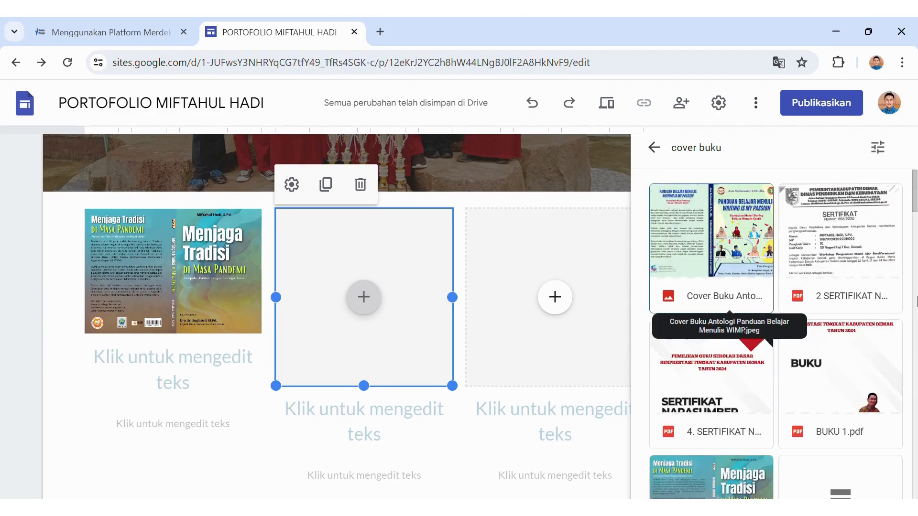
{"action": "left_click", "coordinate": [751, 251]}
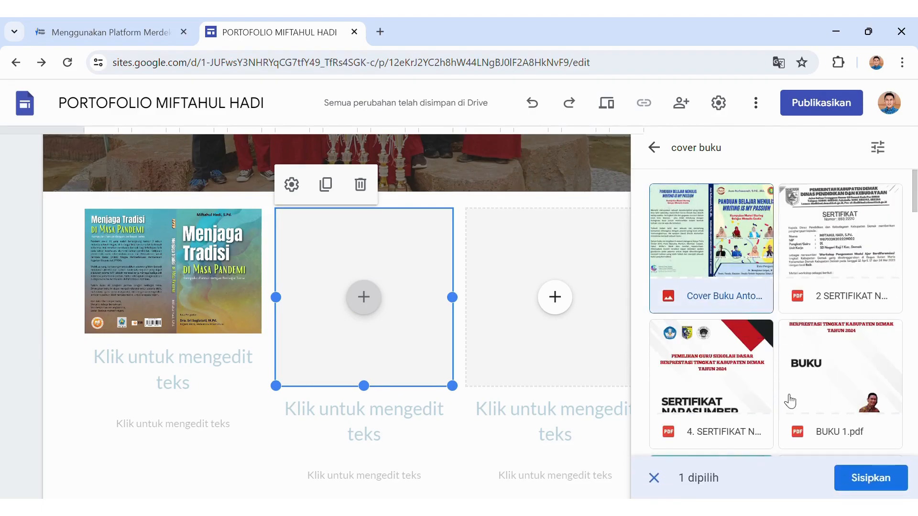
{"action": "left_click", "coordinate": [861, 477]}
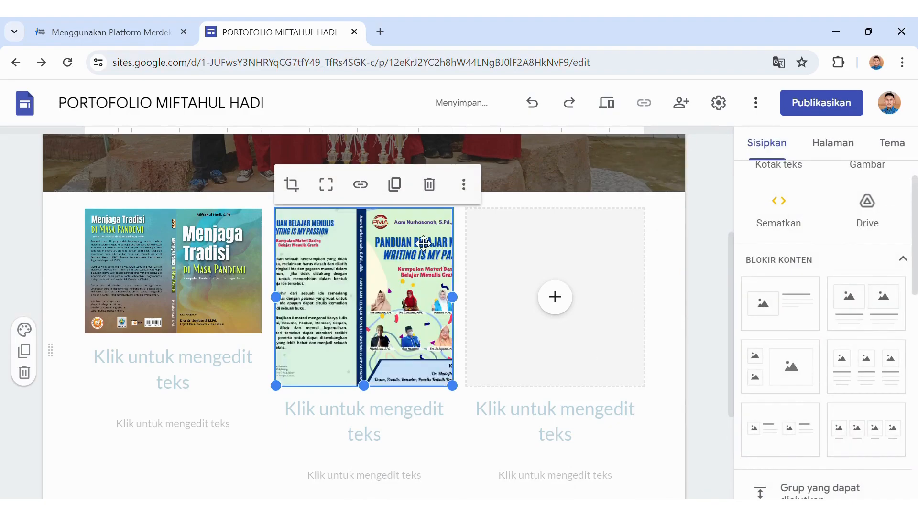
{"action": "left_click", "coordinate": [334, 195]}
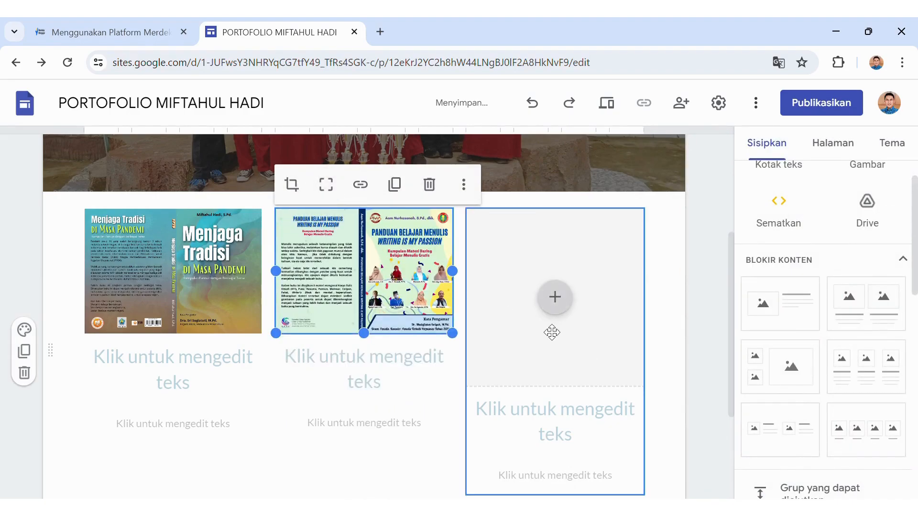
Fill the right image slot with the Menulis Pantun Itu Mudah cover from Drive, uncropped.
{"action": "left_click", "coordinate": [573, 312]}
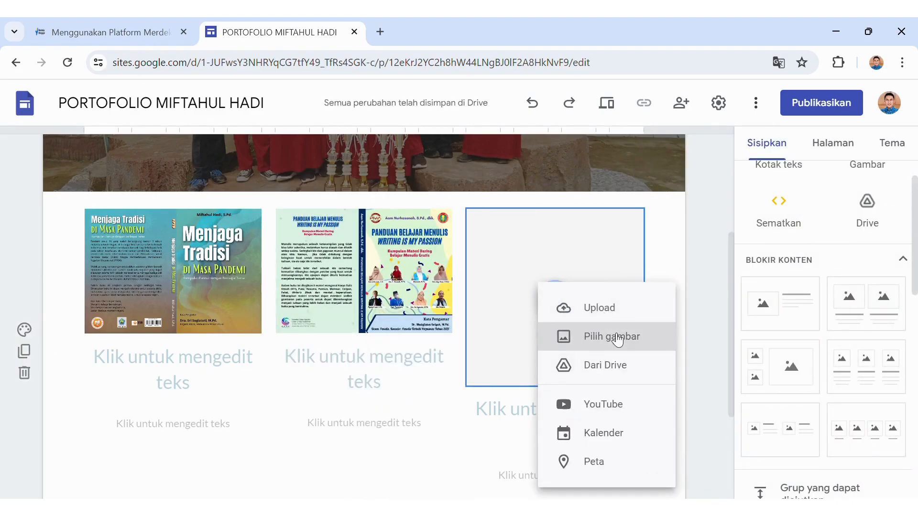
{"action": "left_click", "coordinate": [620, 366]}
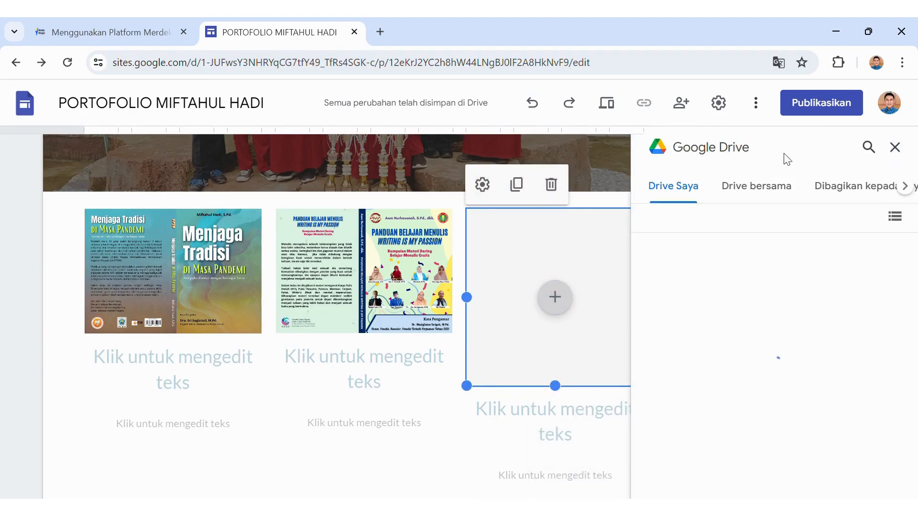
{"action": "left_click", "coordinate": [868, 147]}
{"action": "type", "text": "c"}
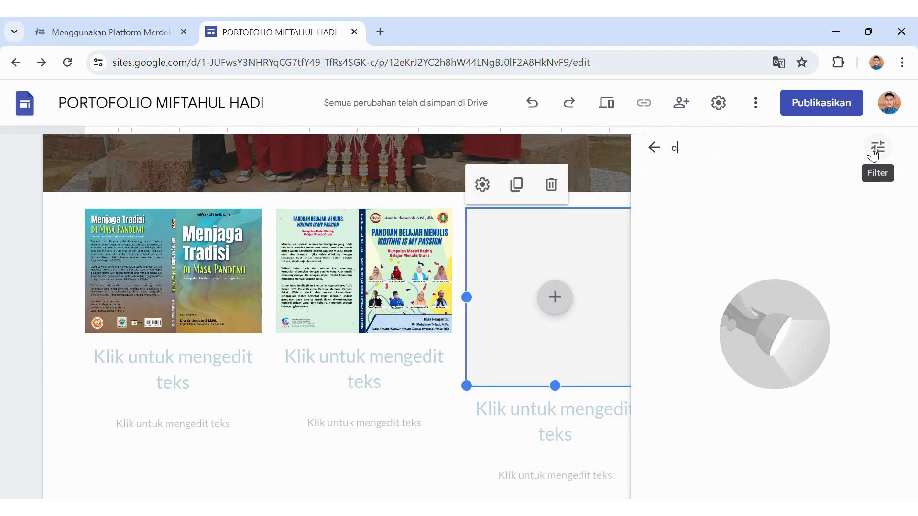
{"action": "type", "text": "over"}
{"action": "key", "text": "Return"}
{"action": "type", "text": "buku"}
{"action": "key", "text": "Return"}
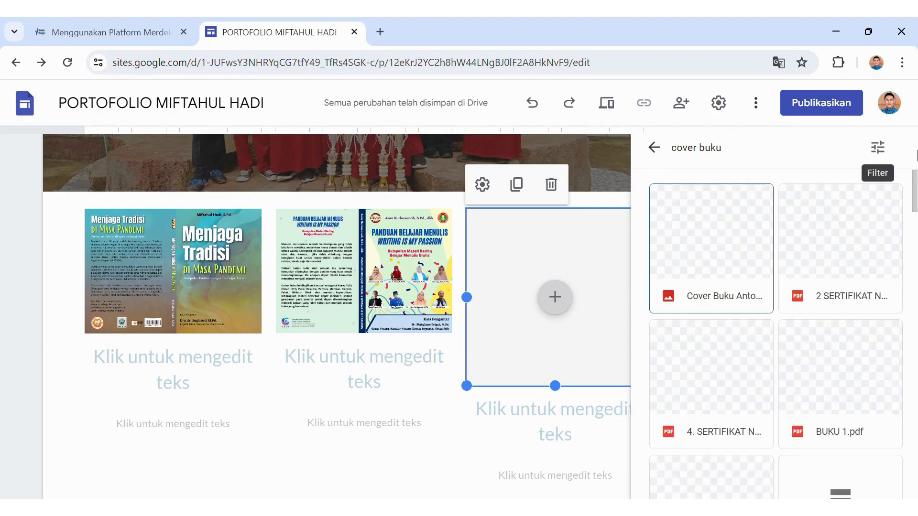
{"action": "scroll", "coordinate": [909, 306], "scroll_direction": "down", "scroll_amount": 5}
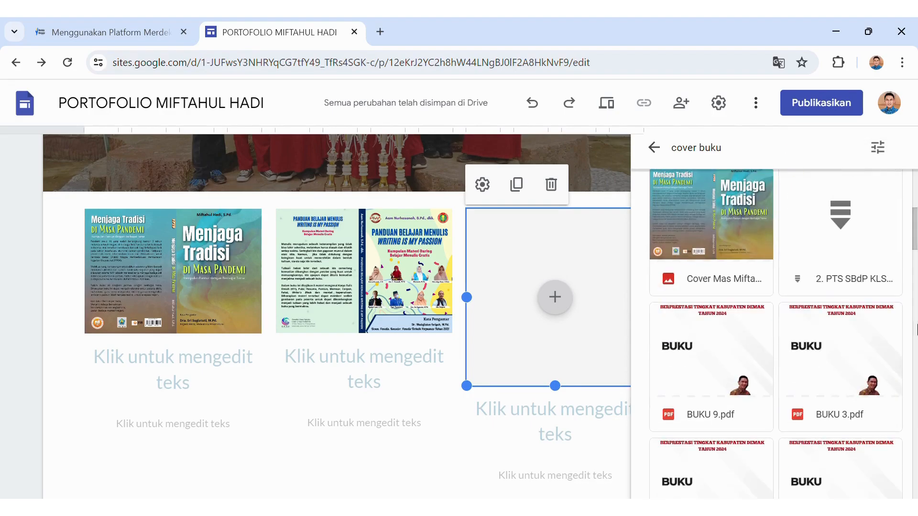
{"action": "scroll", "coordinate": [917, 330], "scroll_direction": "down", "scroll_amount": 10}
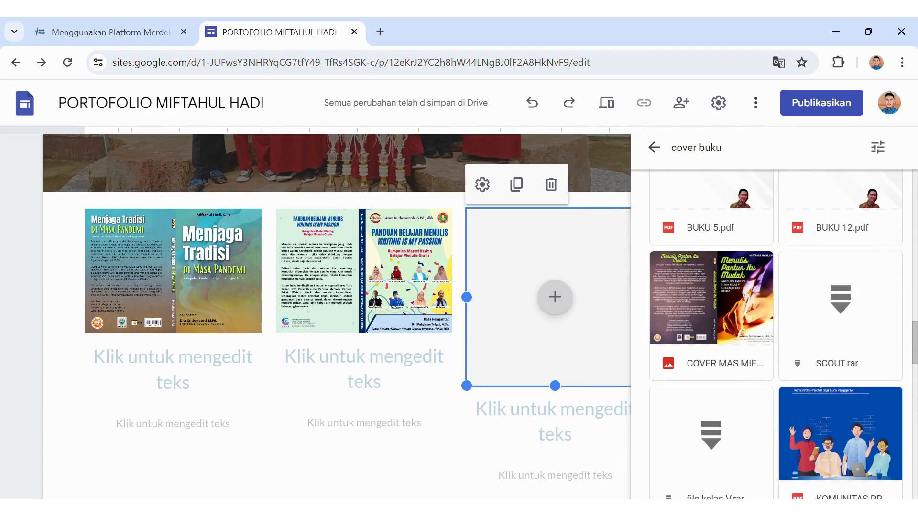
{"action": "scroll", "coordinate": [916, 406], "scroll_direction": "up", "scroll_amount": 15}
{"action": "scroll", "coordinate": [916, 405], "scroll_direction": "down", "scroll_amount": 10}
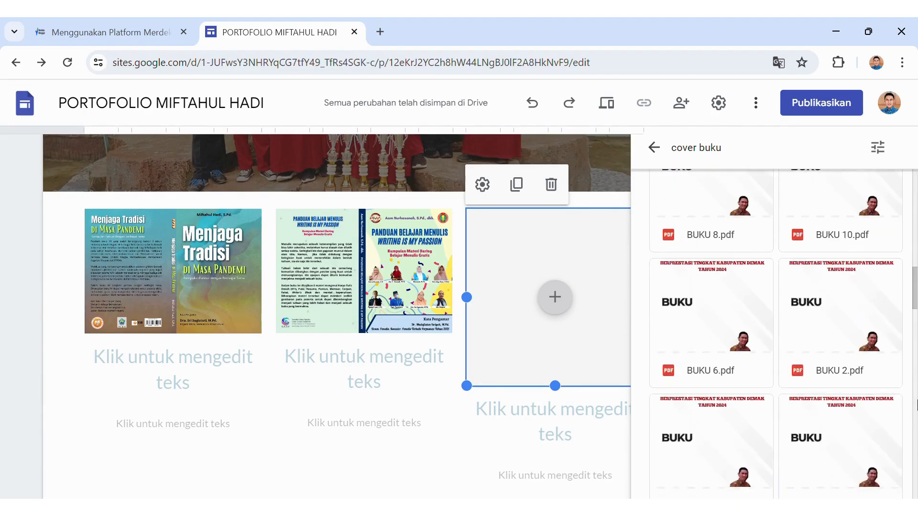
{"action": "left_click", "coordinate": [723, 319]}
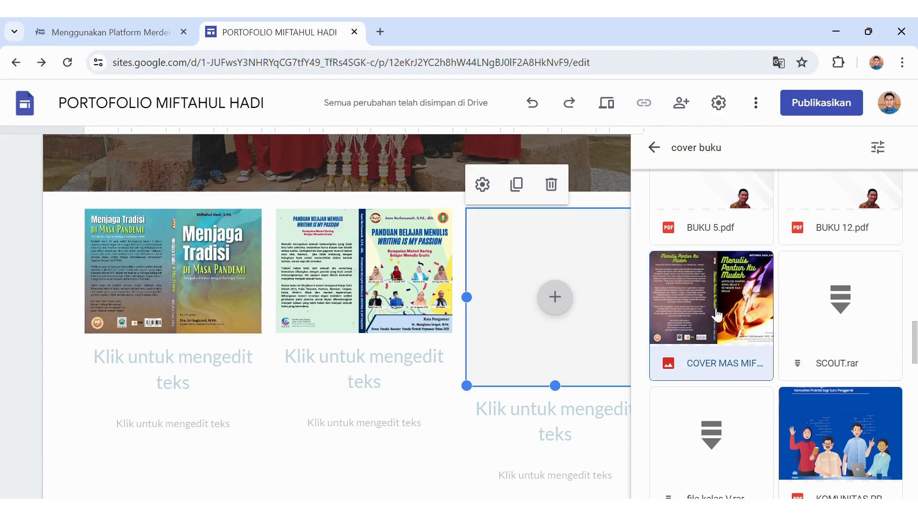
{"action": "left_click", "coordinate": [870, 478]}
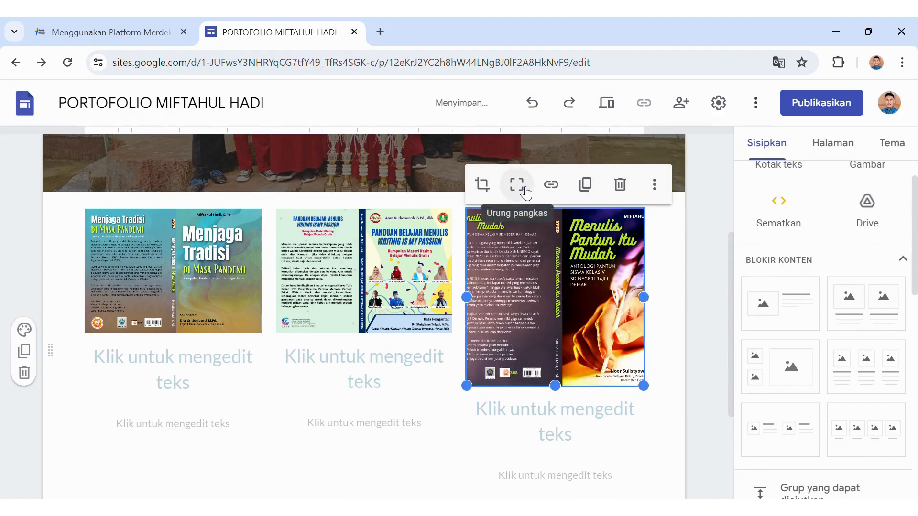
{"action": "left_click", "coordinate": [526, 192]}
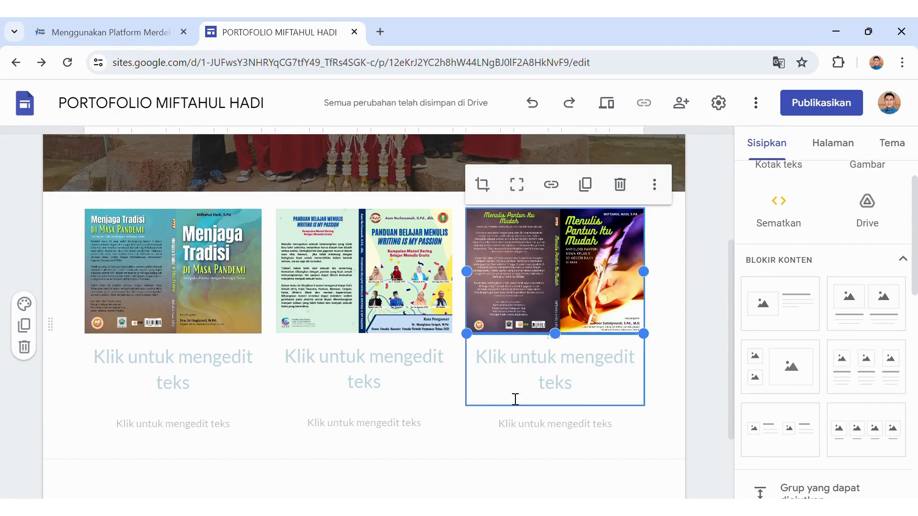
Begin editing the first cover's title caption below the book covers.
{"action": "left_click", "coordinate": [430, 387]}
{"action": "left_click", "coordinate": [237, 369]}
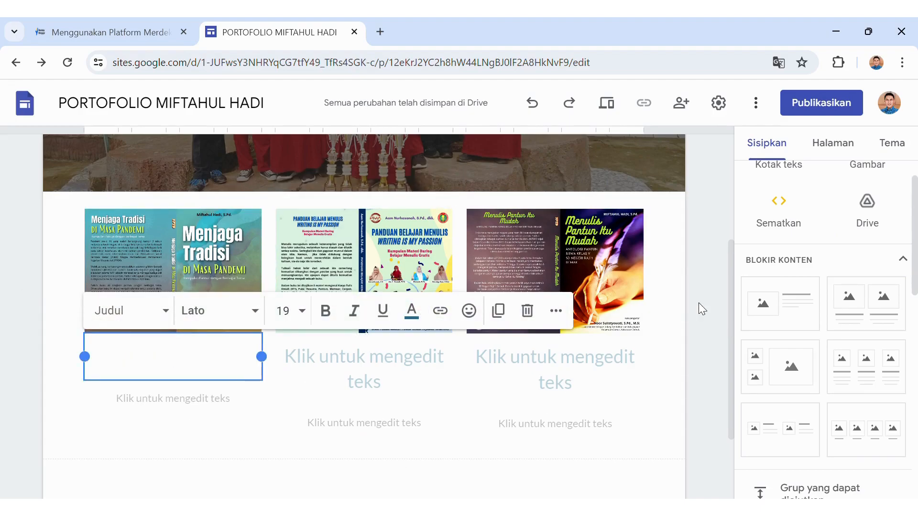
{"action": "left_click_drag", "start_coordinate": [729, 318], "coordinate": [702, 183]}
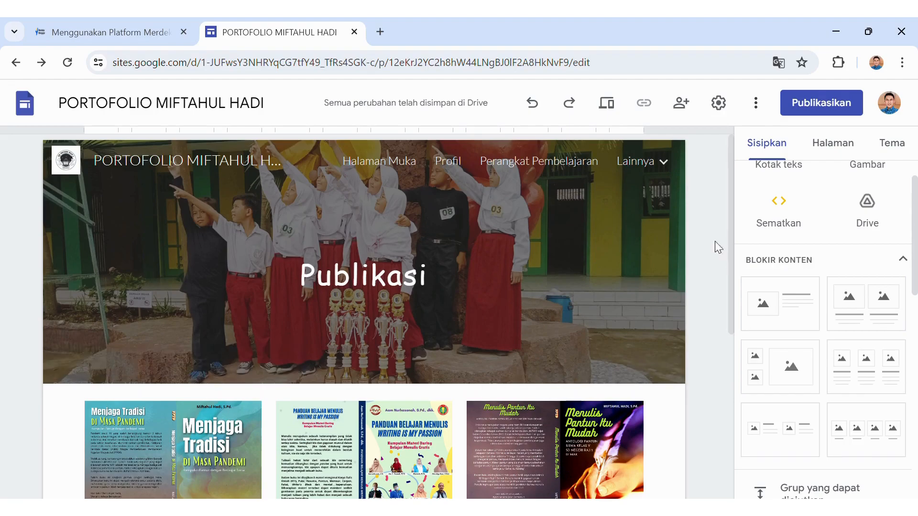
Browse the Halaman Muka, Profil and Perangkat Pembelajaran pages.
{"action": "left_click", "coordinate": [358, 162]}
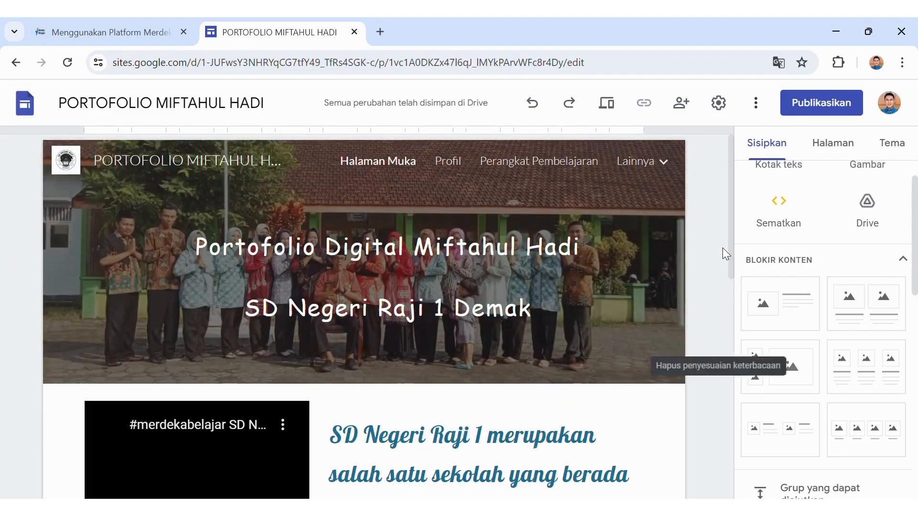
{"action": "left_click_drag", "start_coordinate": [729, 258], "coordinate": [684, 241]}
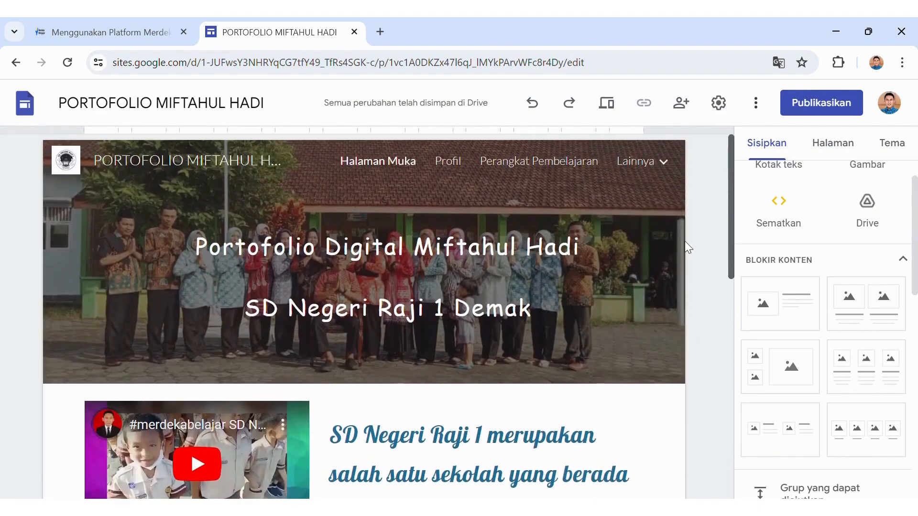
{"action": "left_click", "coordinate": [448, 163]}
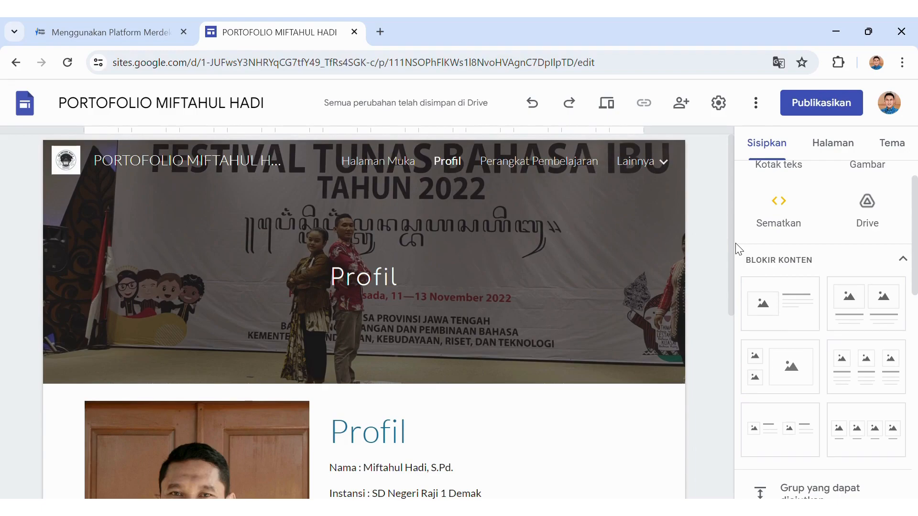
{"action": "left_click_drag", "start_coordinate": [733, 242], "coordinate": [690, 203]}
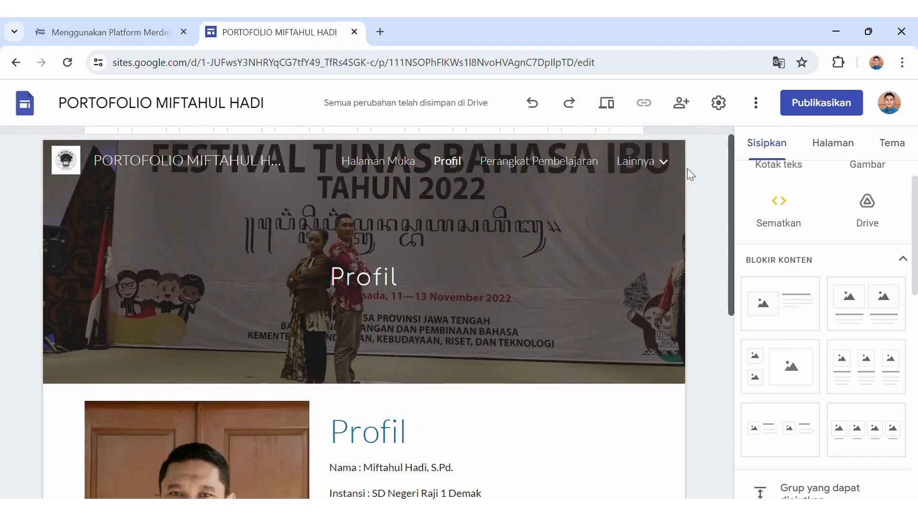
{"action": "left_click", "coordinate": [520, 167]}
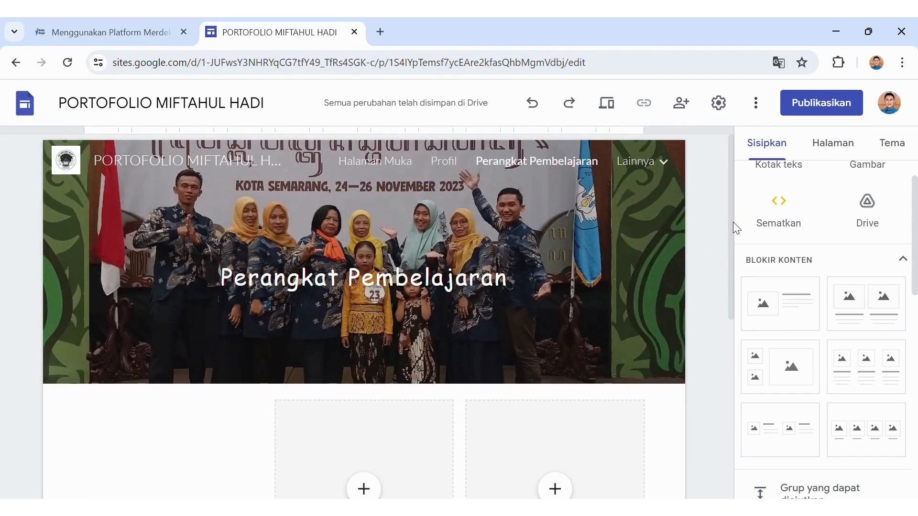
{"action": "left_click_drag", "start_coordinate": [733, 223], "coordinate": [731, 232]}
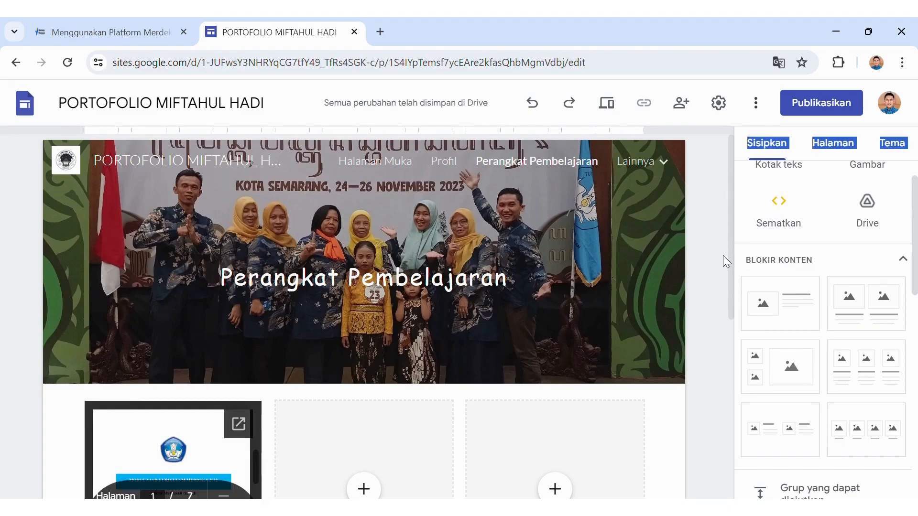
Check Data Kelas, Pengembangan Diri and Publikasi under Lainnya, then return to Halaman Muka.
{"action": "left_click", "coordinate": [651, 163]}
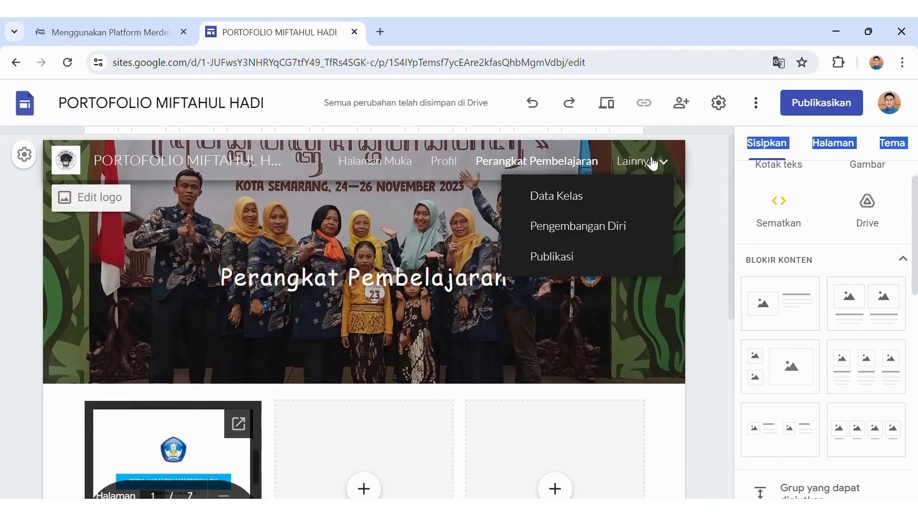
{"action": "left_click", "coordinate": [580, 196]}
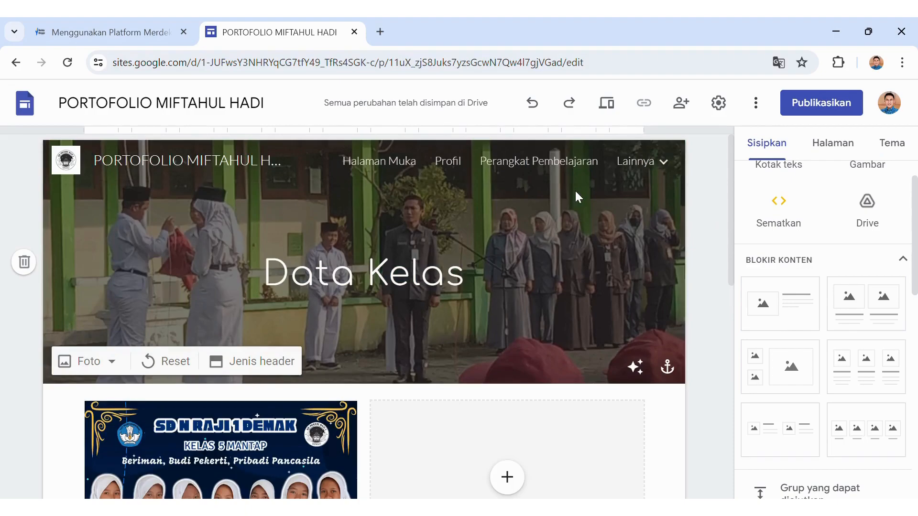
{"action": "left_click_drag", "start_coordinate": [731, 239], "coordinate": [697, 184]}
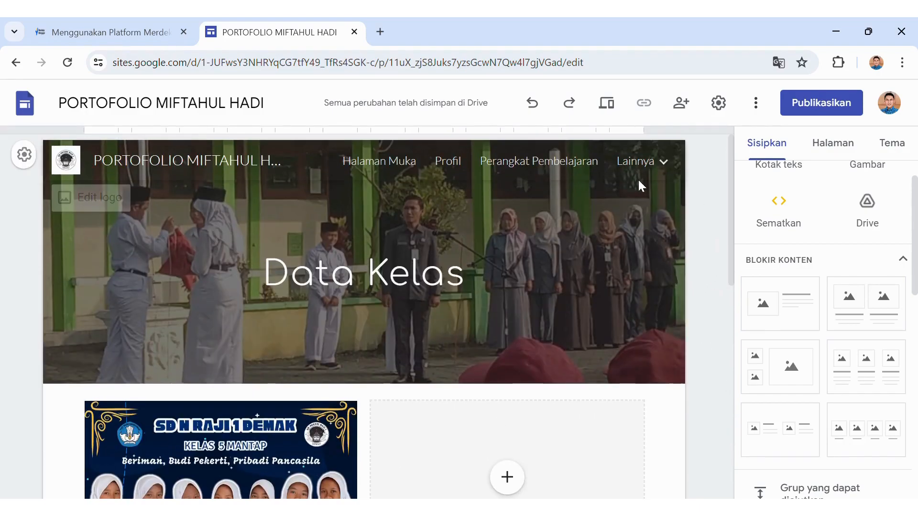
{"action": "mouse_move", "coordinate": [626, 179]}
{"action": "left_click", "coordinate": [606, 230]}
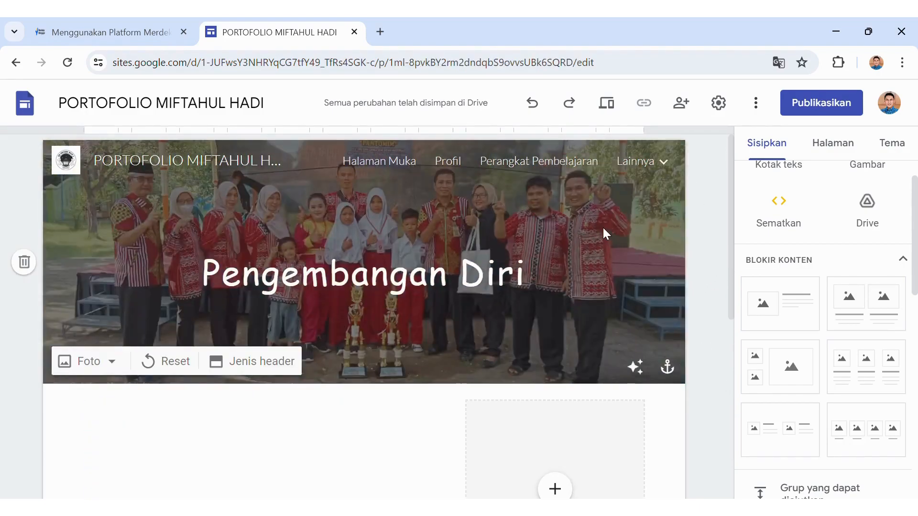
{"action": "left_click_drag", "start_coordinate": [730, 214], "coordinate": [717, 273]}
{"action": "scroll", "coordinate": [716, 266], "scroll_direction": "up", "scroll_amount": 2}
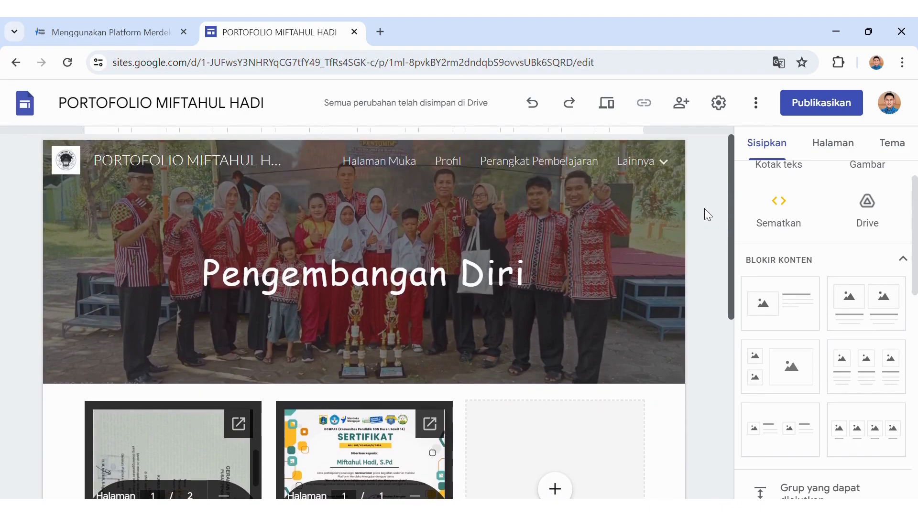
{"action": "left_click", "coordinate": [634, 163]}
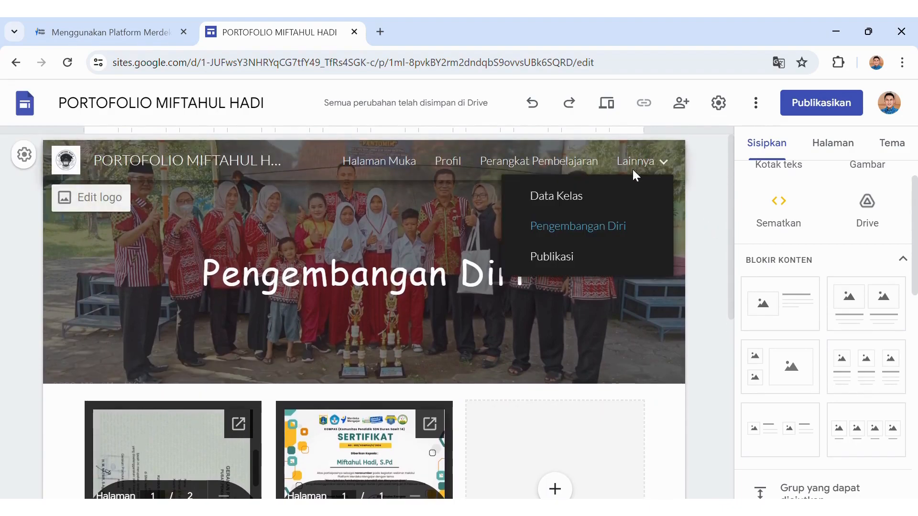
{"action": "left_click", "coordinate": [590, 255]}
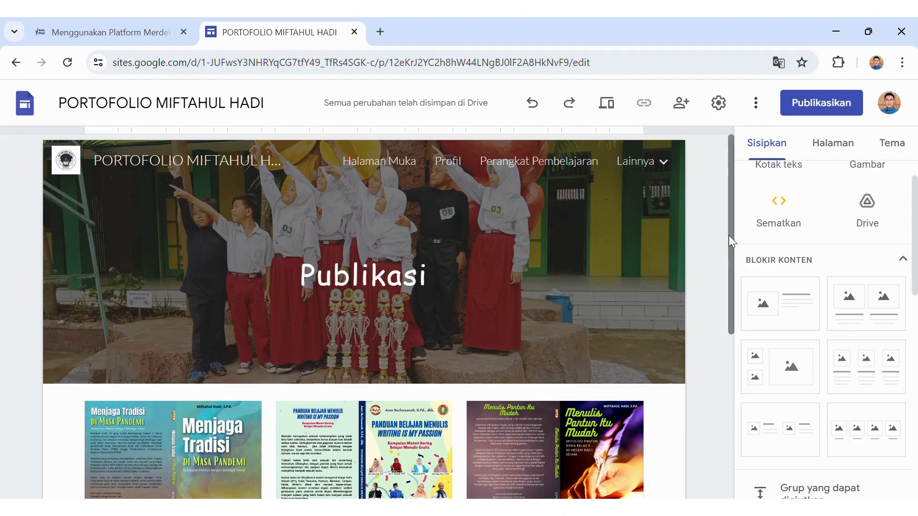
{"action": "left_click_drag", "start_coordinate": [729, 235], "coordinate": [704, 211]}
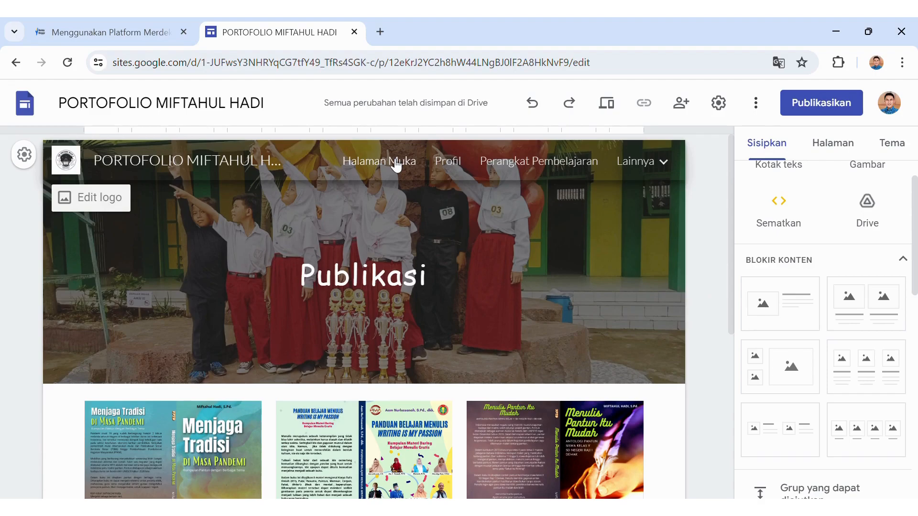
{"action": "left_click", "coordinate": [374, 170]}
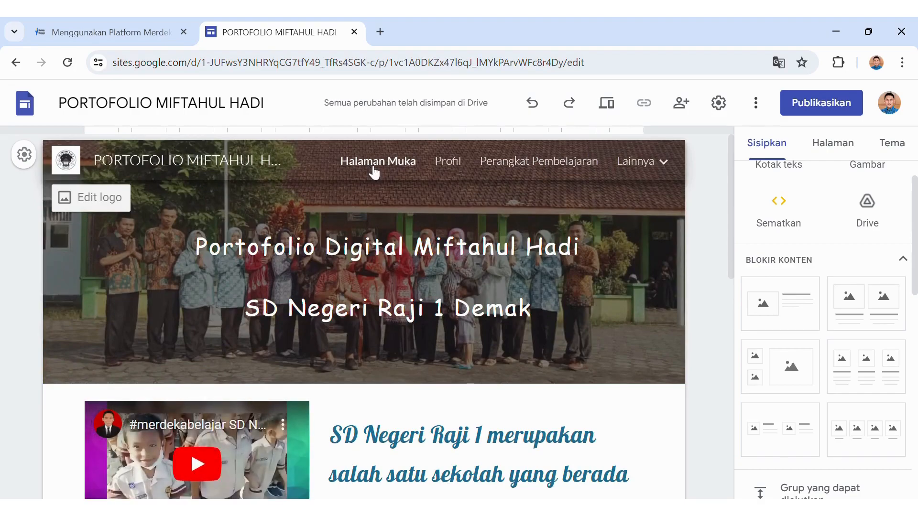
{"action": "left_click", "coordinate": [642, 165]}
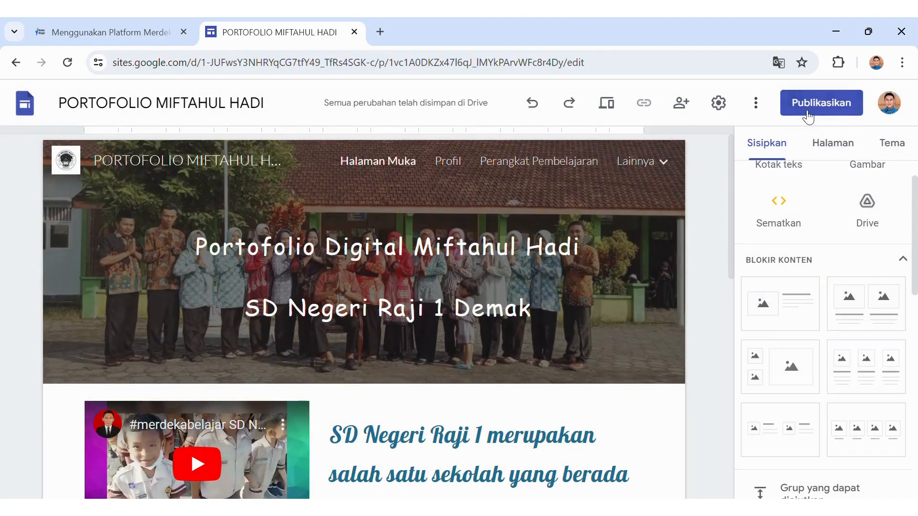
Start publishing the site and enter the portofolio web address containing the owner's name.
{"action": "left_click", "coordinate": [808, 116]}
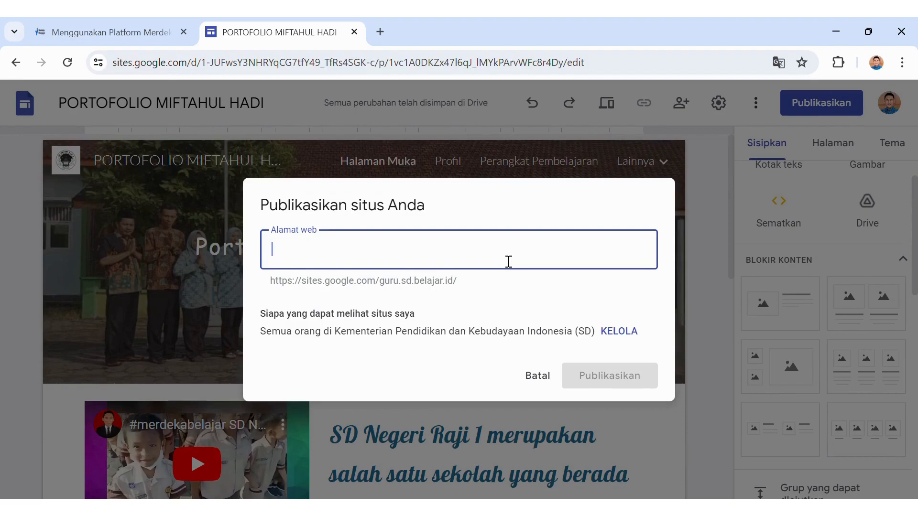
{"action": "type", "text": "porto"}
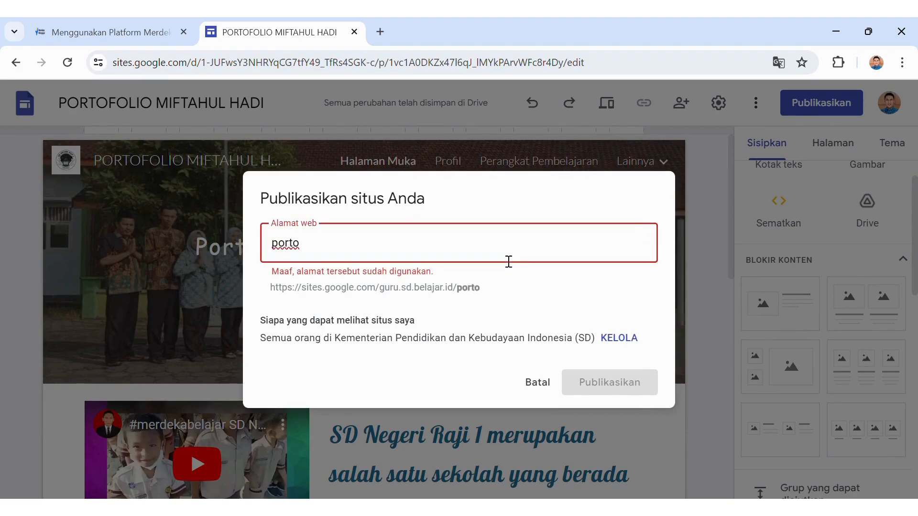
{"action": "type", "text": "foli"}
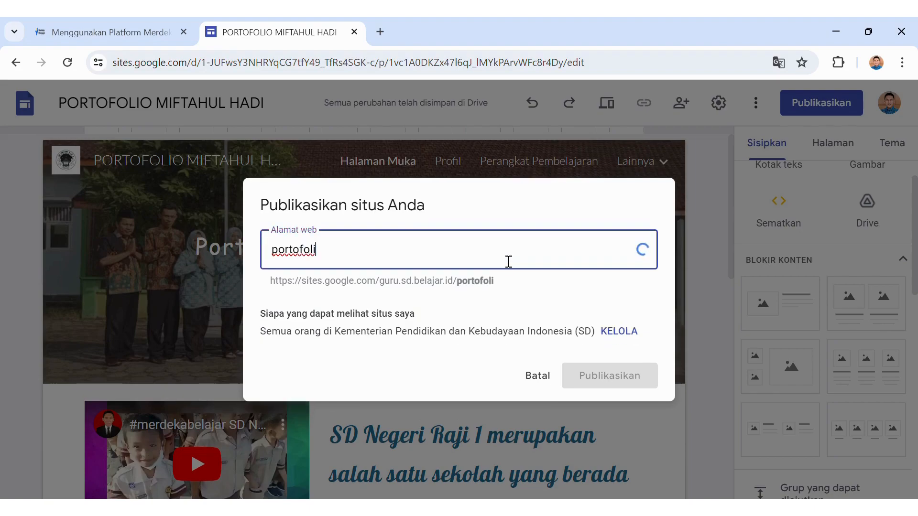
{"action": "type", "text": "o-miftahu"}
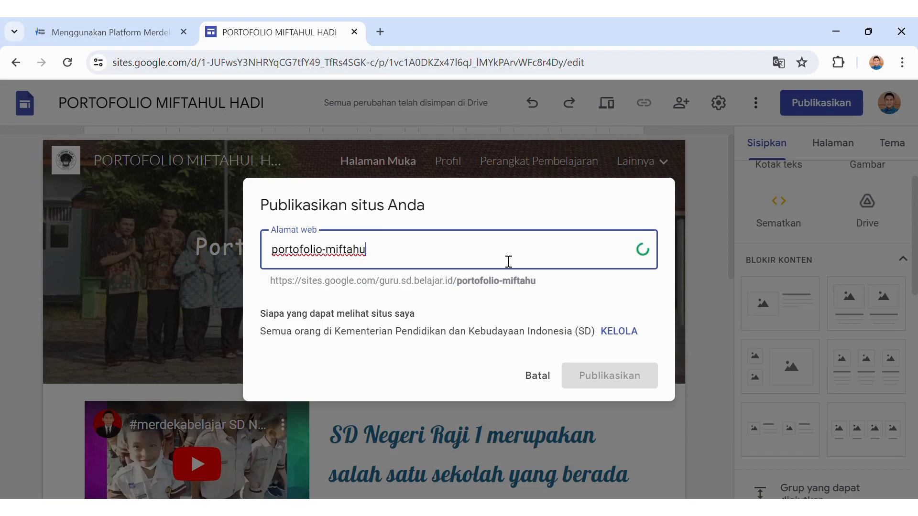
{"action": "type", "text": "l-hadii"}
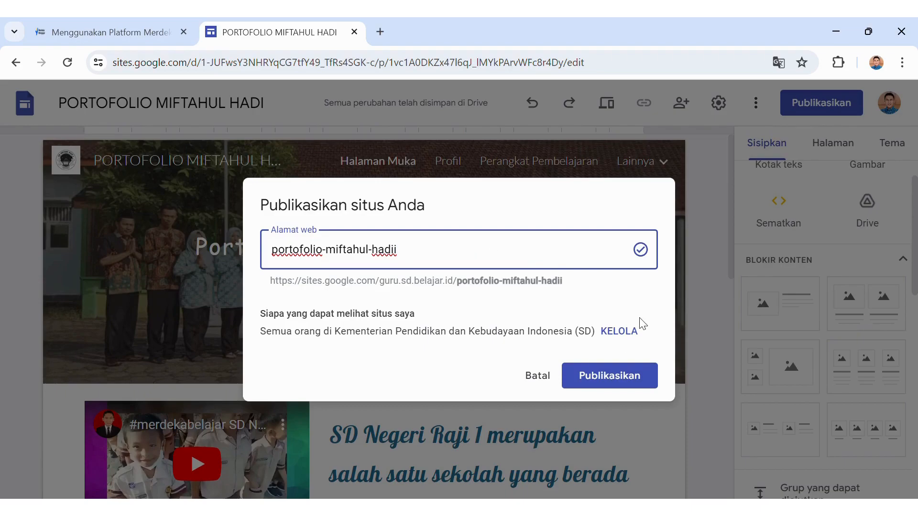
Set draft access to 'Siapa saja yang memiliki link' and keep the published site Publik.
{"action": "left_click", "coordinate": [618, 332]}
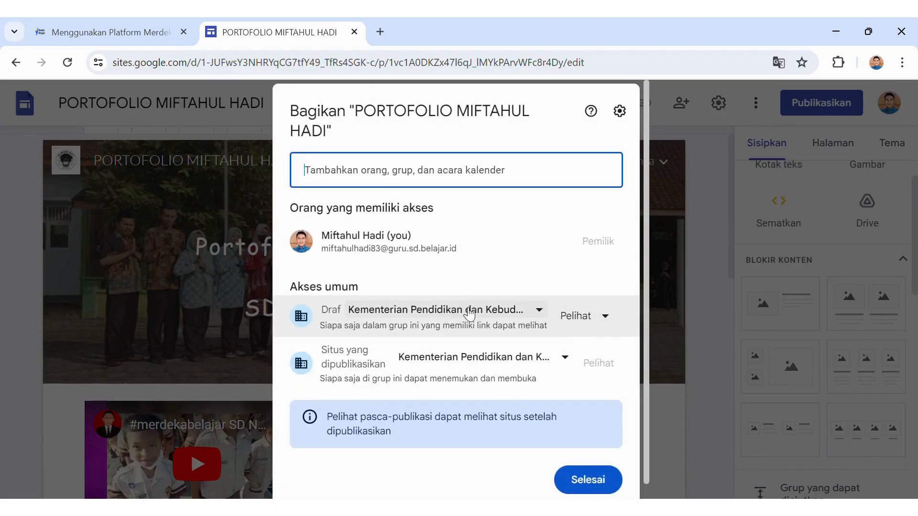
{"action": "left_click", "coordinate": [545, 317]}
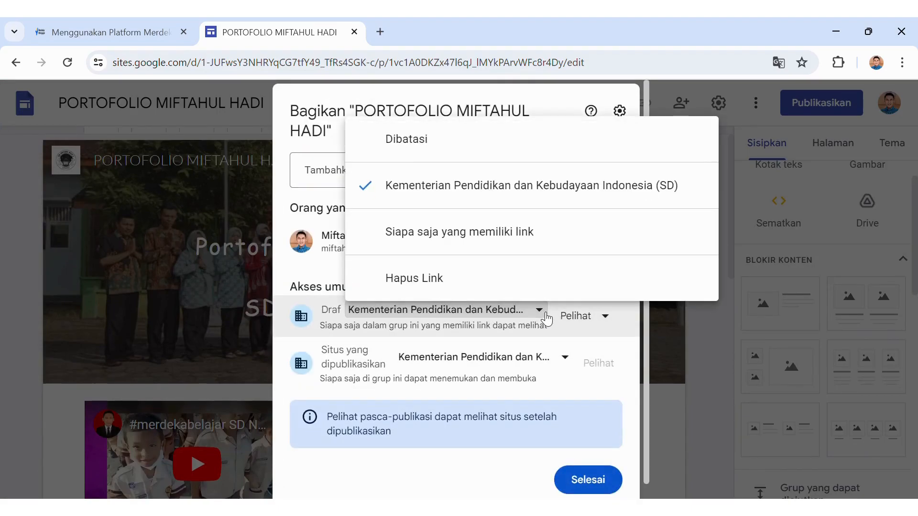
{"action": "left_click", "coordinate": [472, 247]}
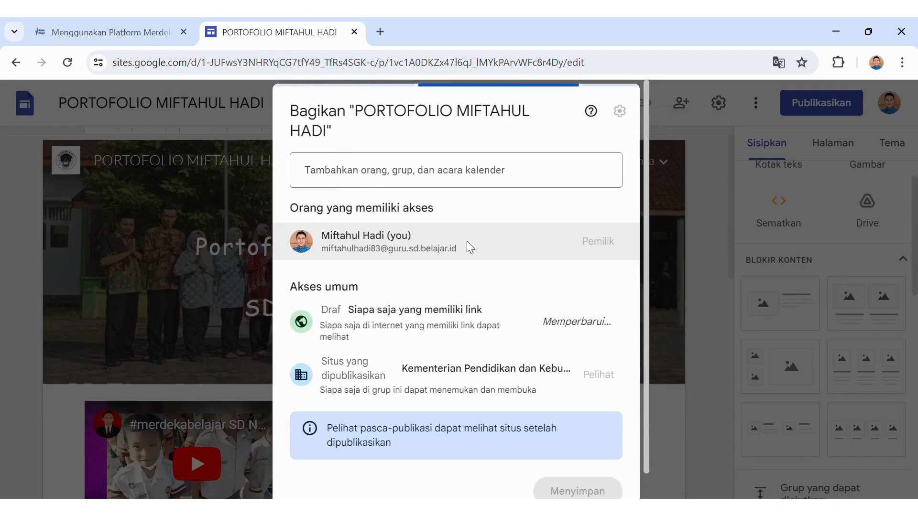
{"action": "mouse_move", "coordinate": [467, 241]}
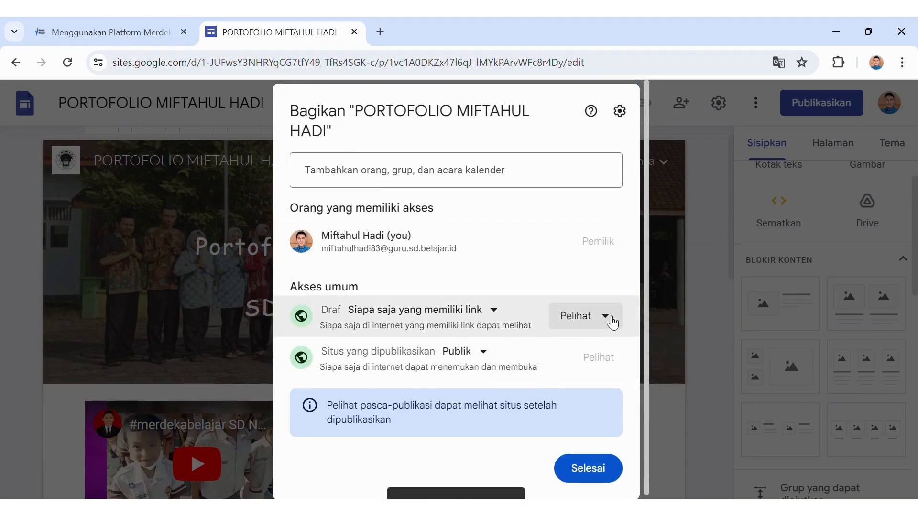
{"action": "left_click", "coordinate": [484, 352]}
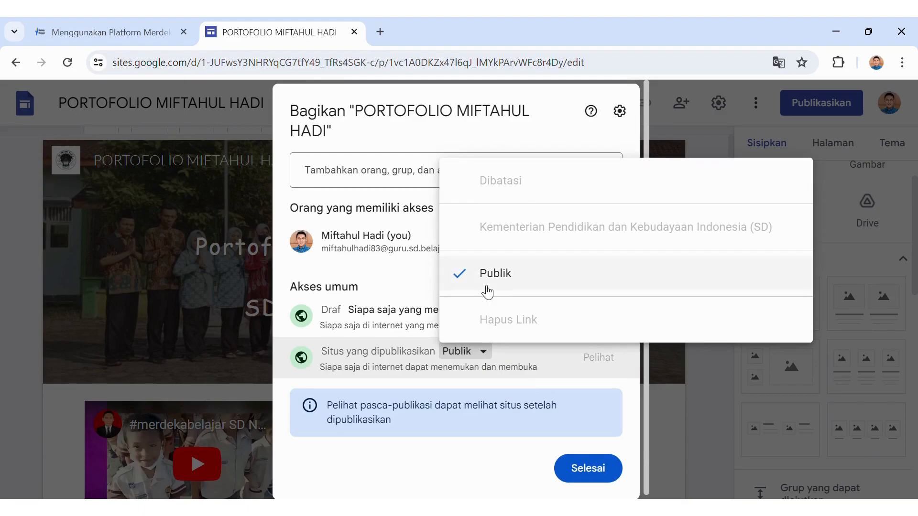
{"action": "left_click", "coordinate": [415, 399]}
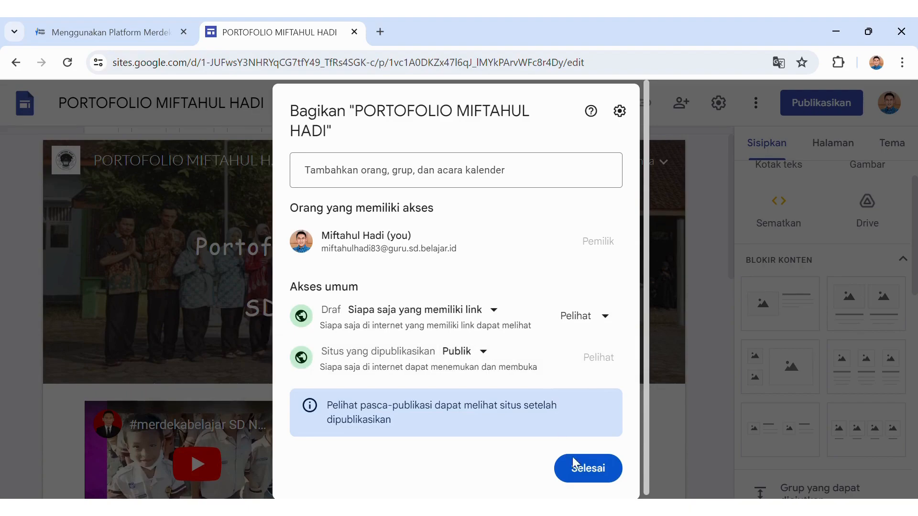
{"action": "left_click", "coordinate": [585, 471]}
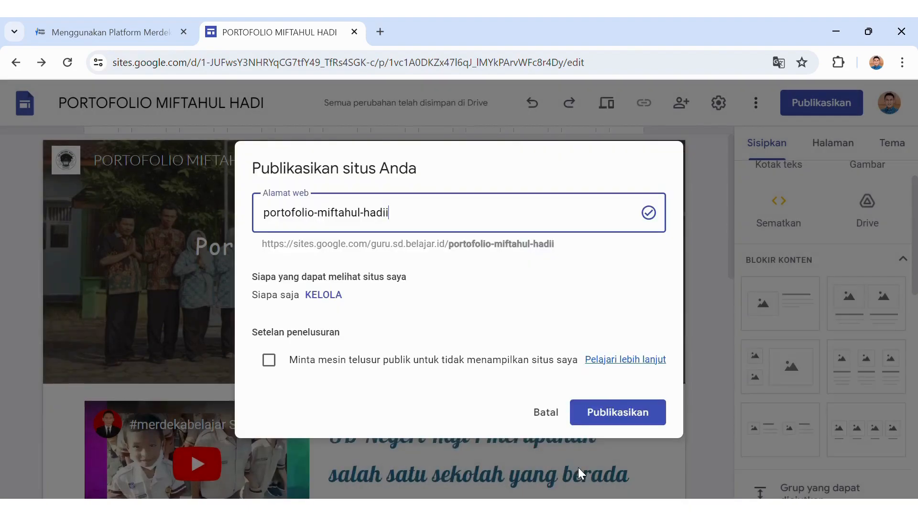
Publish the site, dismiss the file-access notice, and copy the published link.
{"action": "left_click", "coordinate": [587, 414]}
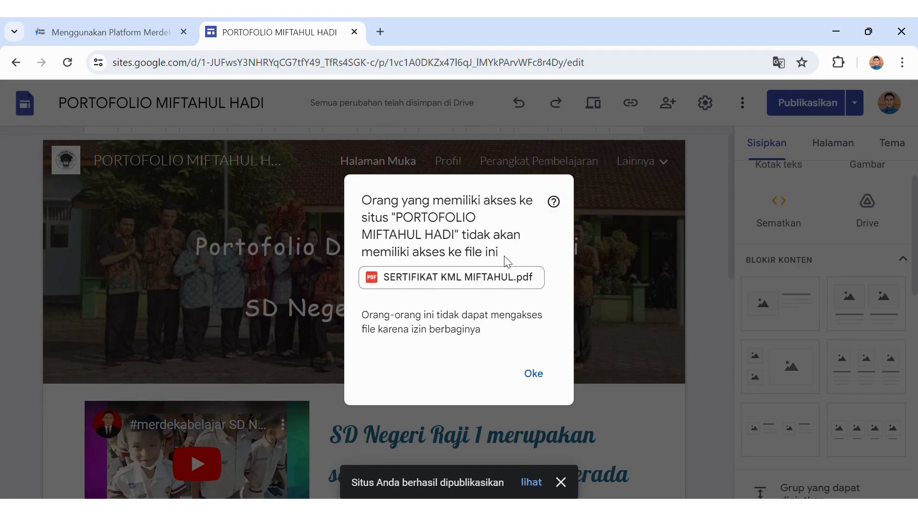
{"action": "left_click", "coordinate": [535, 374]}
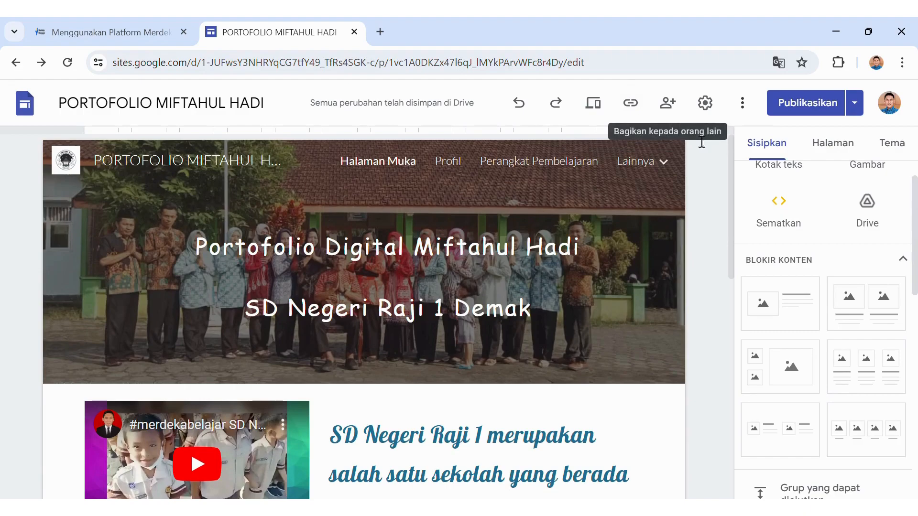
{"action": "left_click", "coordinate": [630, 103]}
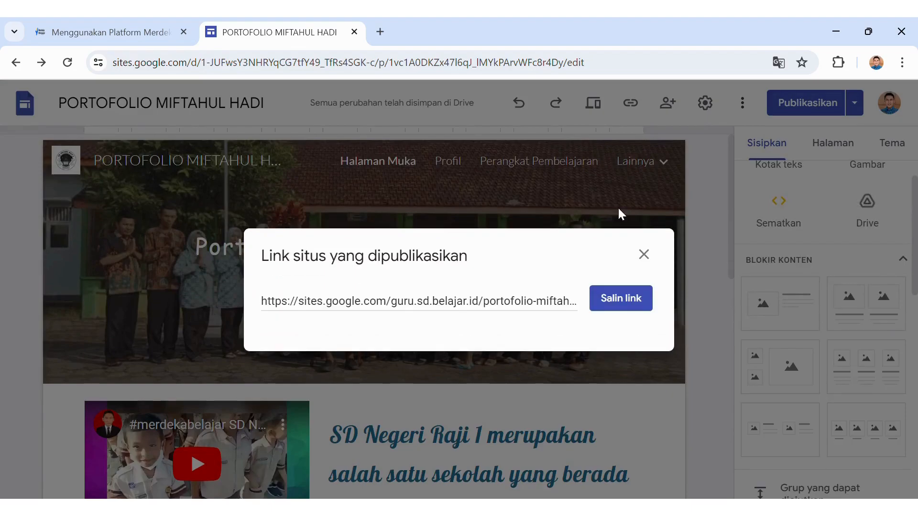
{"action": "left_click", "coordinate": [628, 298]}
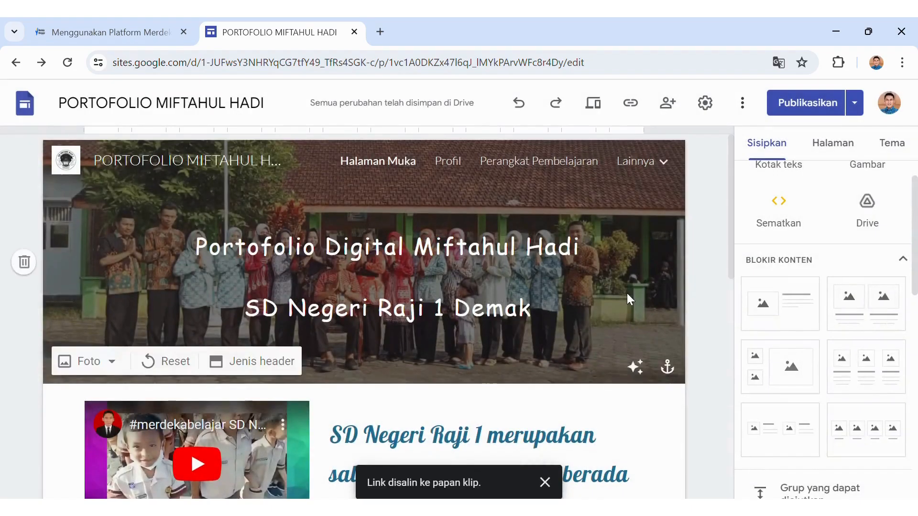
Load the copied site URL in a new browser tab, then return to the editor tab.
{"action": "left_click", "coordinate": [381, 32]}
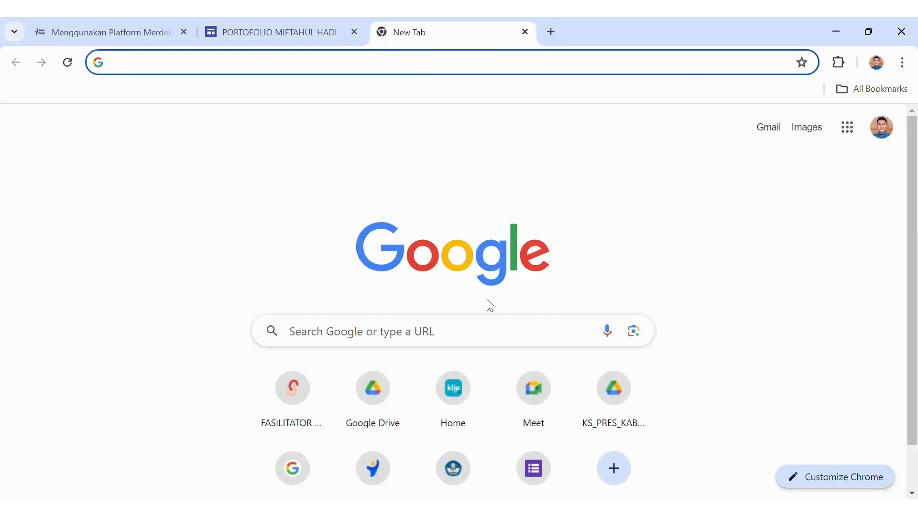
{"action": "left_click", "coordinate": [499, 334]}
{"action": "type", "text": "https://sites.google.com/guru.sd.belajar.id/portofolio-miftahul-hadii/halaman-muka"}
{"action": "key", "text": "Return"}
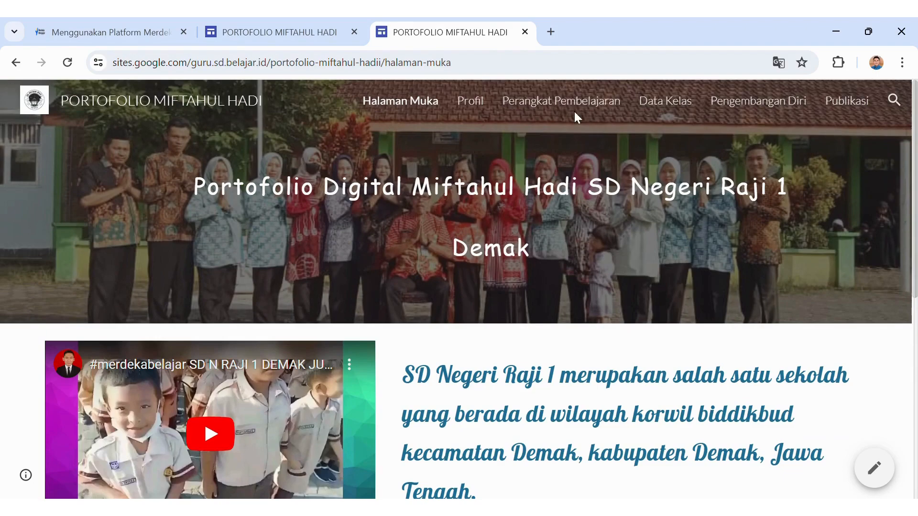
{"action": "left_click", "coordinate": [313, 33]}
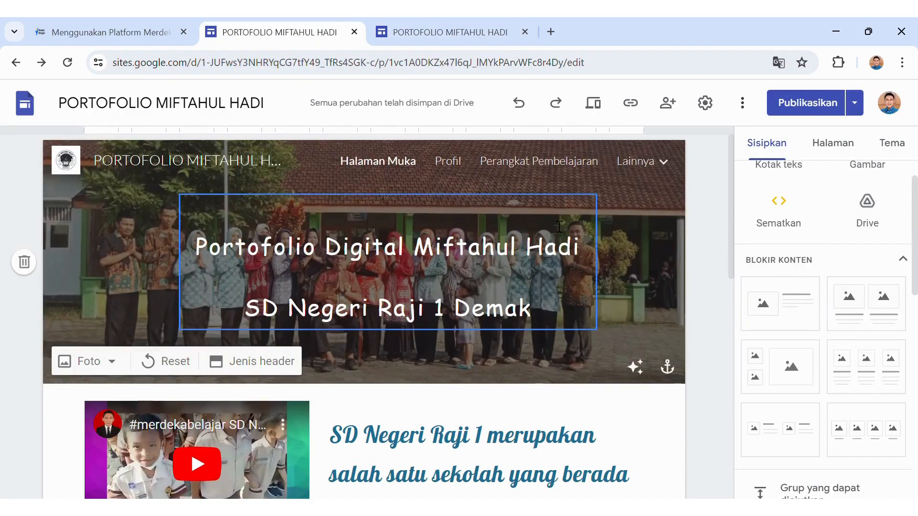